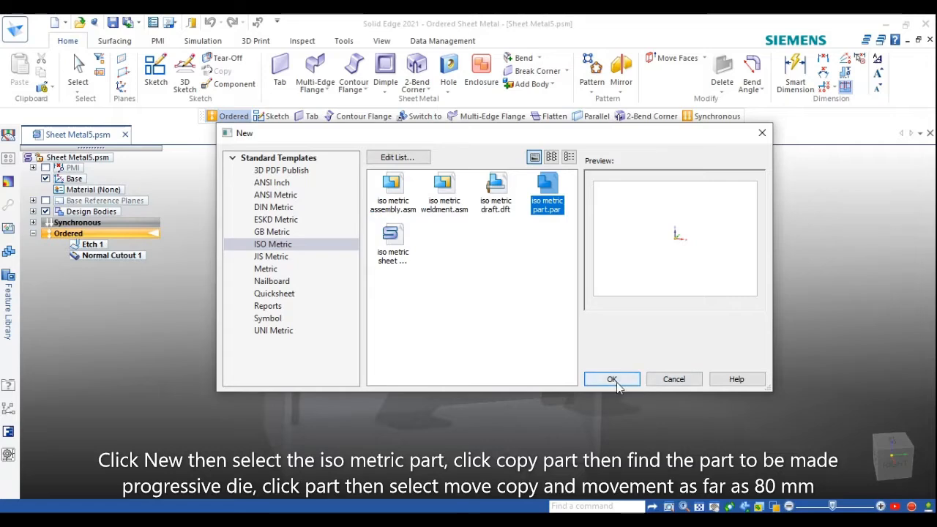
Create a new iso metric part and override its view background with a vertical gradient mirrored up/down
left_click(612, 380)
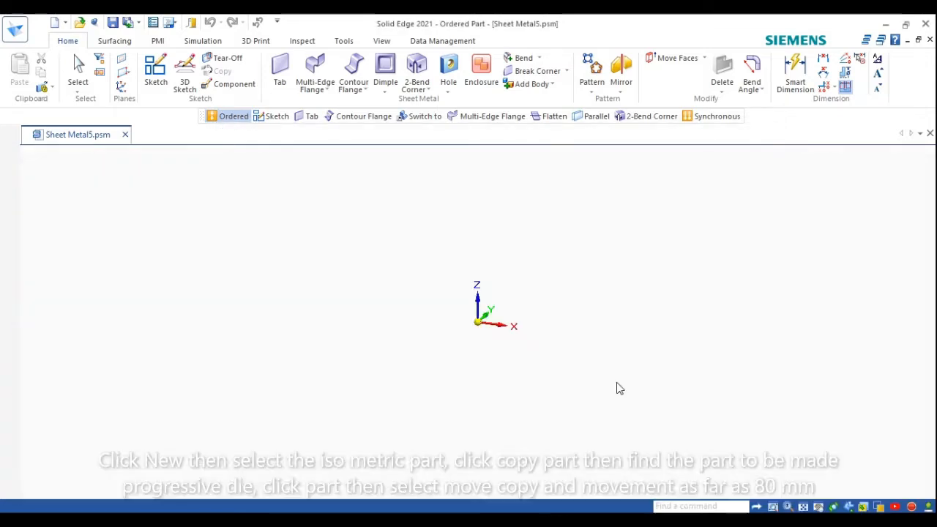
right_click(593, 285)
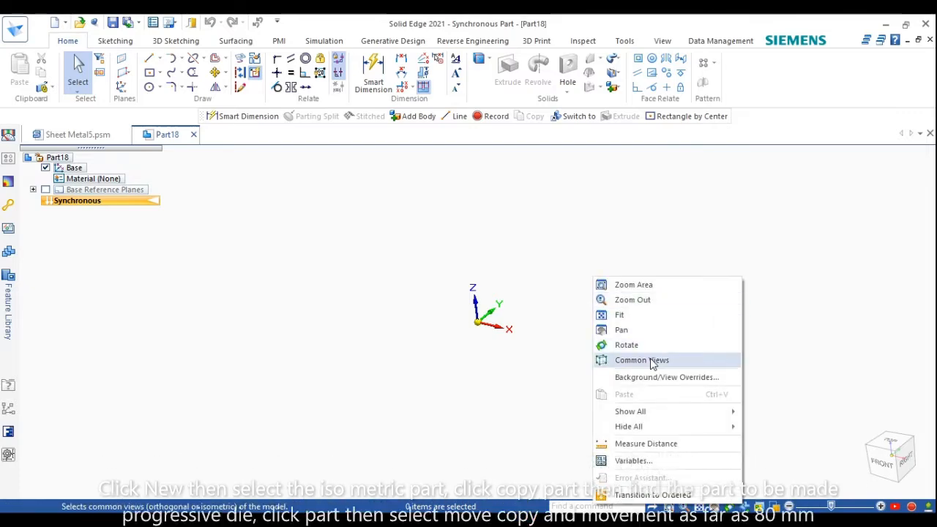
left_click(657, 381)
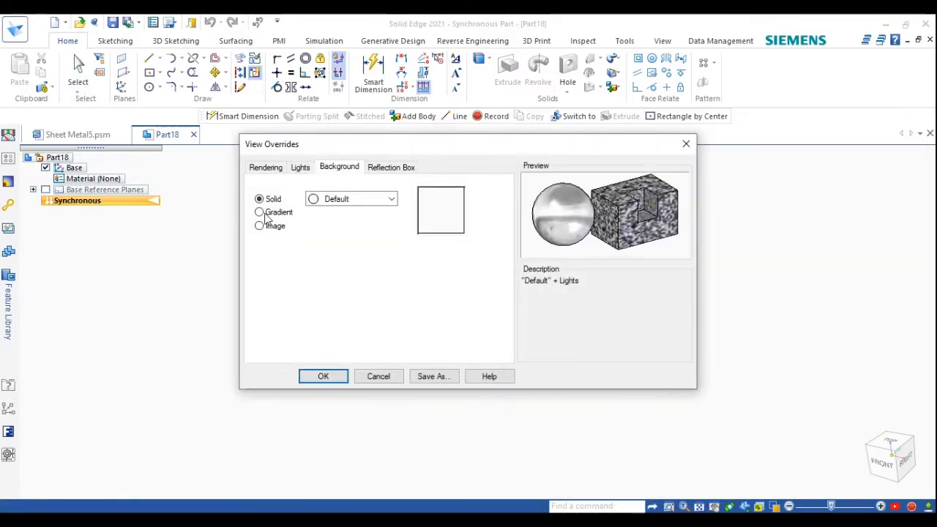
left_click(261, 212)
left_click(310, 285)
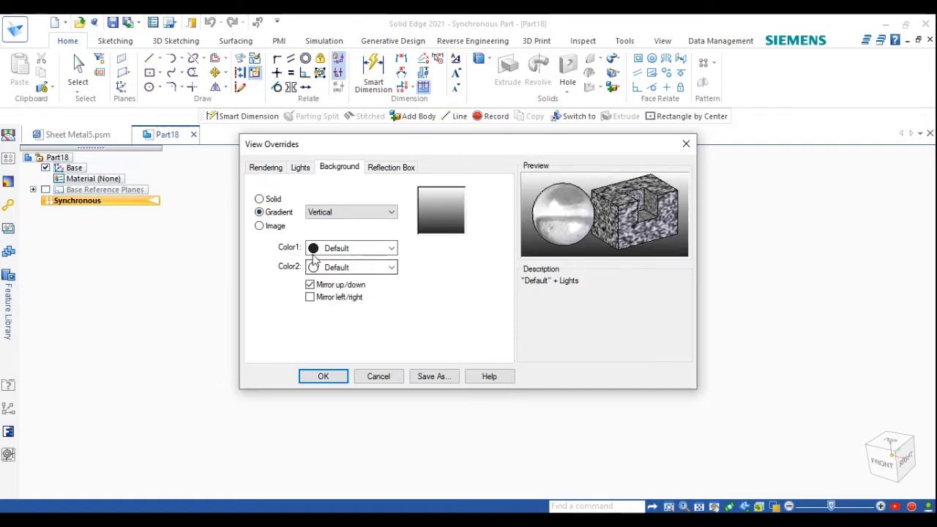
Adjust the view's light settings with the angle value 30, check the rendering options, and apply the view overrides
left_click(300, 167)
left_click(315, 248)
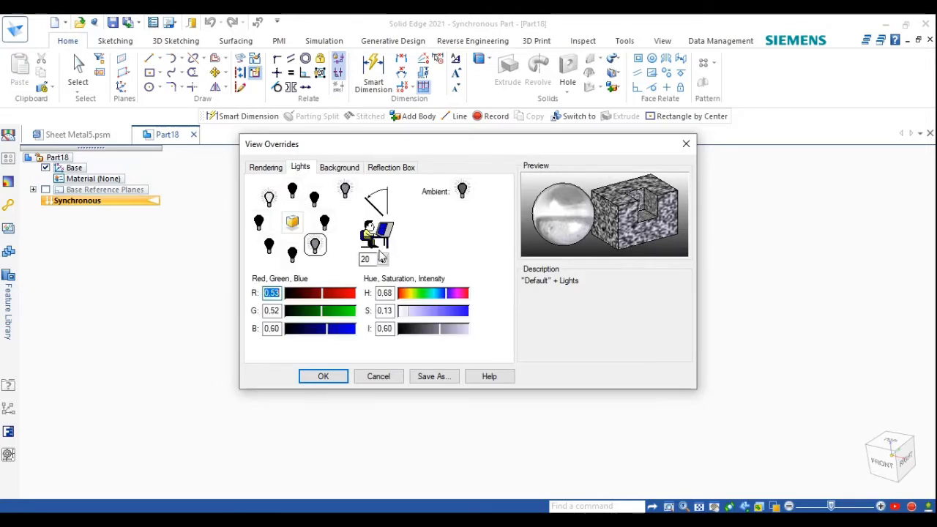
type("30")
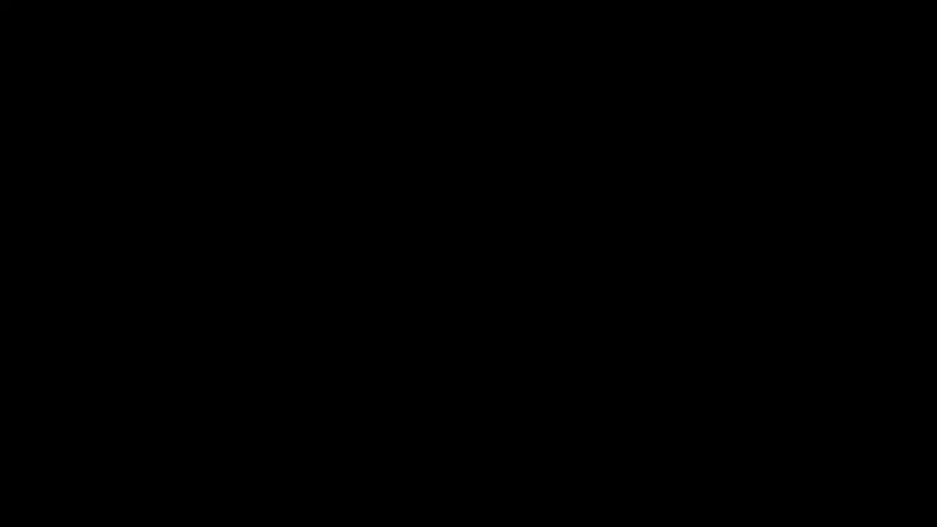
left_click(268, 168)
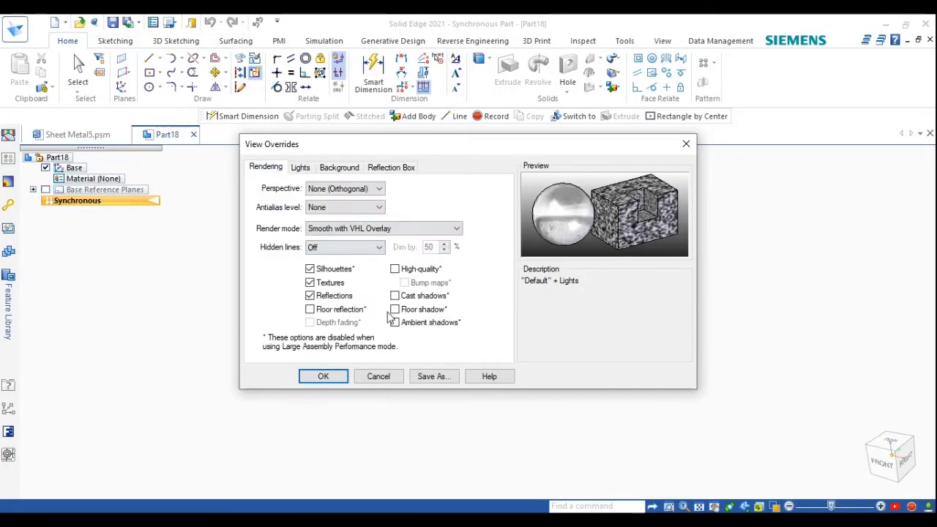
left_click(323, 377)
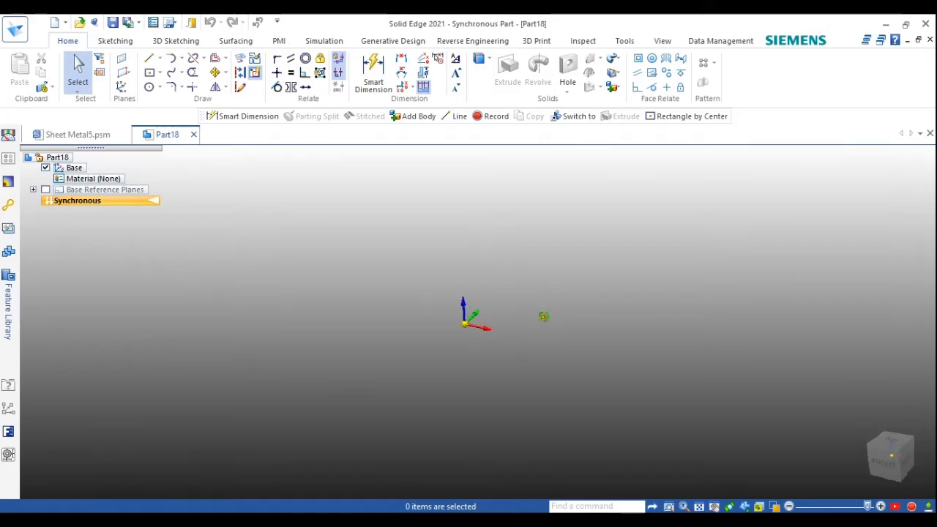
right_click(566, 303)
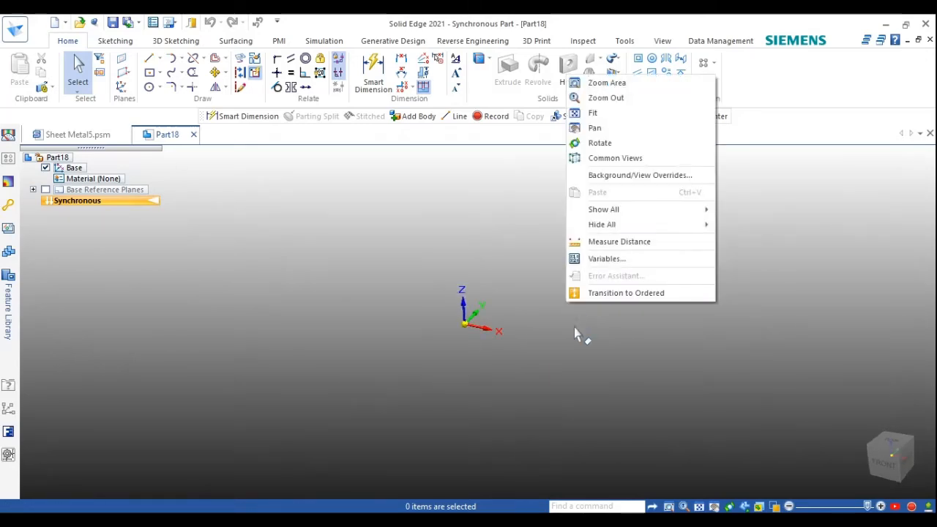
left_click(574, 327)
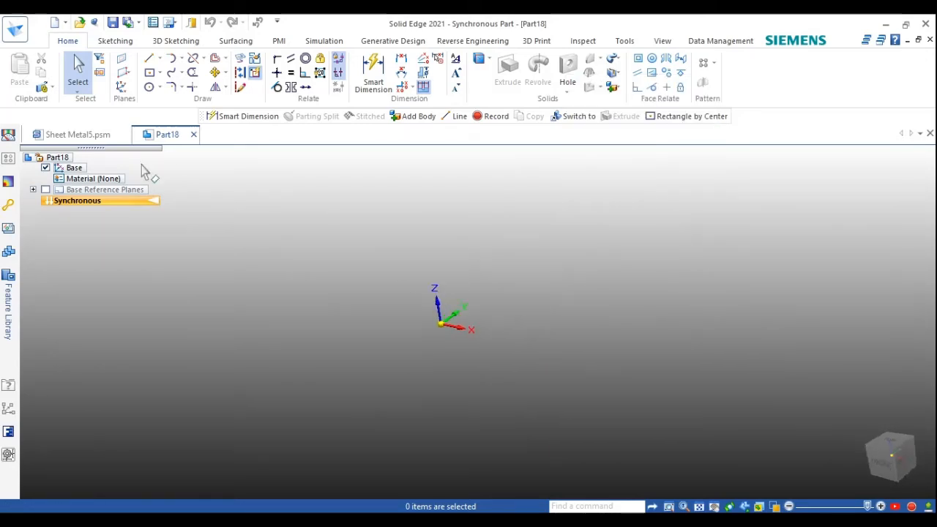
Insert a part copy of Sheet Metal5.psm as a design body with default parameters and finish the feature
left_click(50, 88)
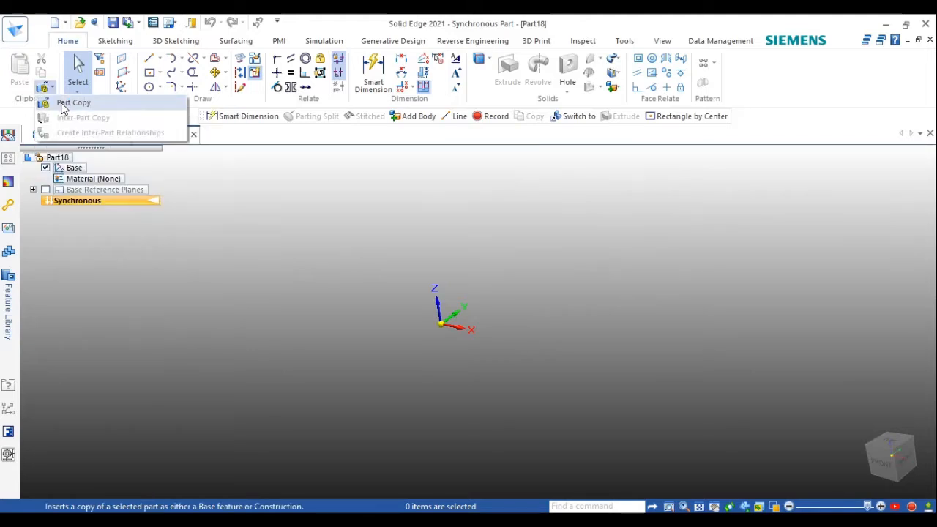
left_click(61, 104)
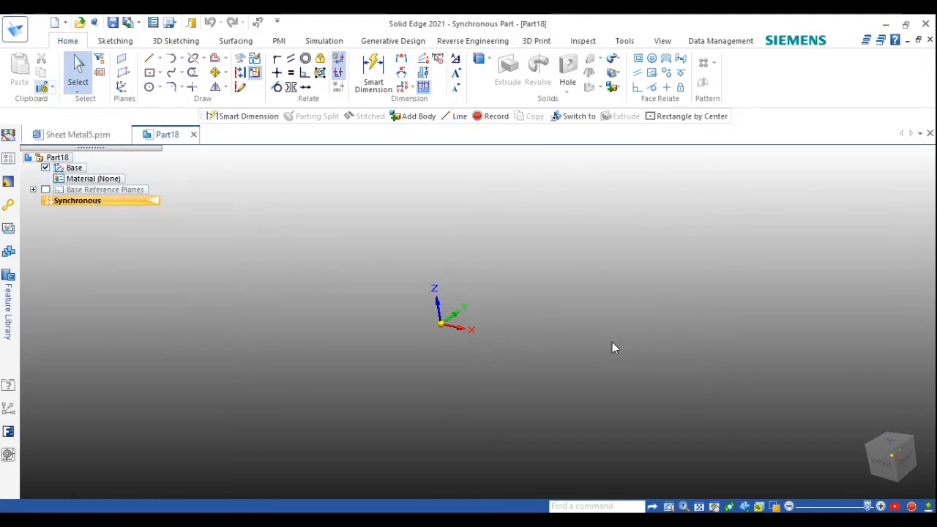
type("sh")
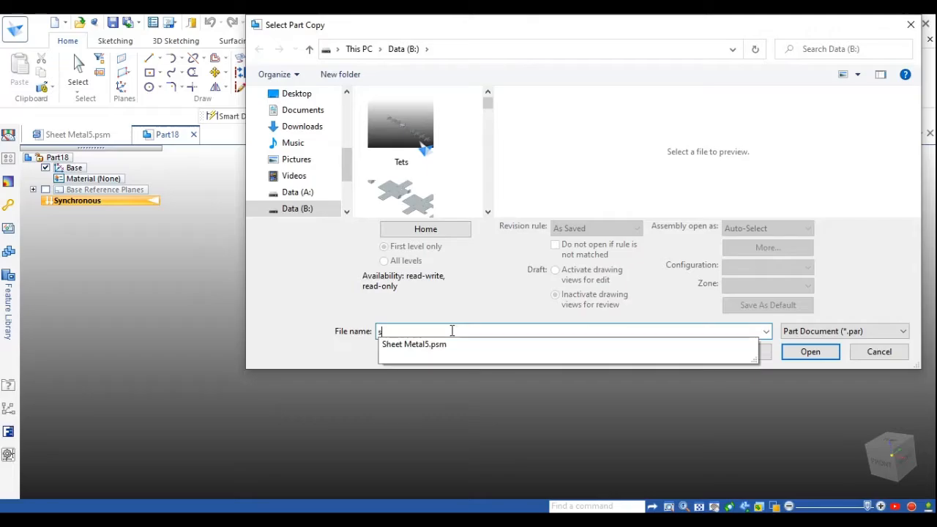
left_click(435, 344)
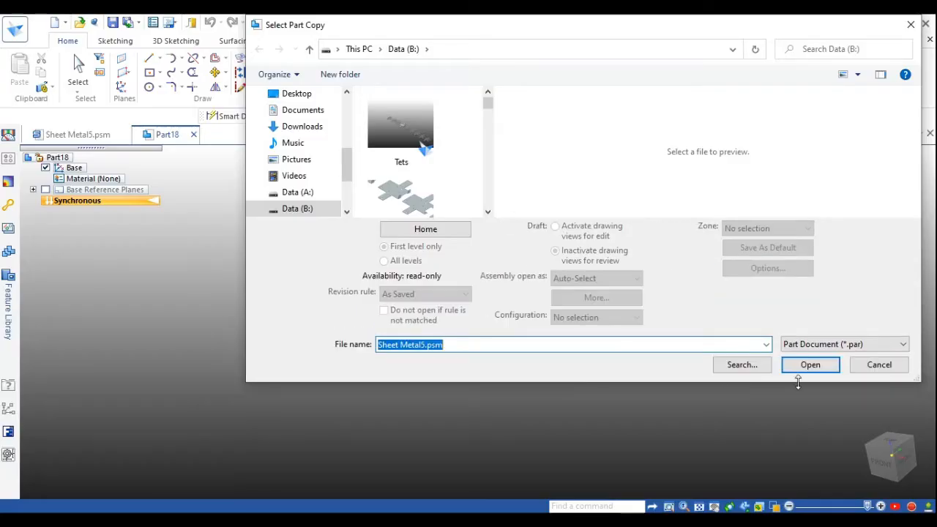
left_click(810, 365)
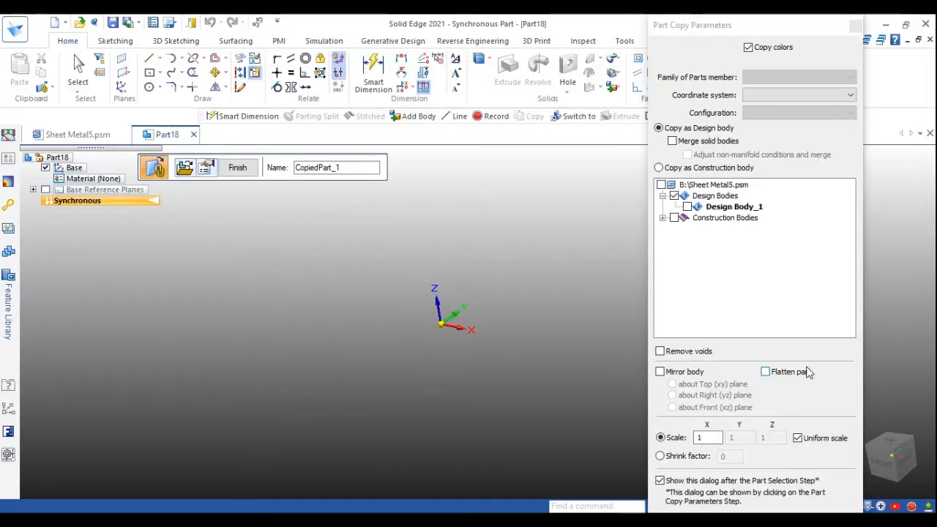
left_click_drag(749, 484, 910, 385)
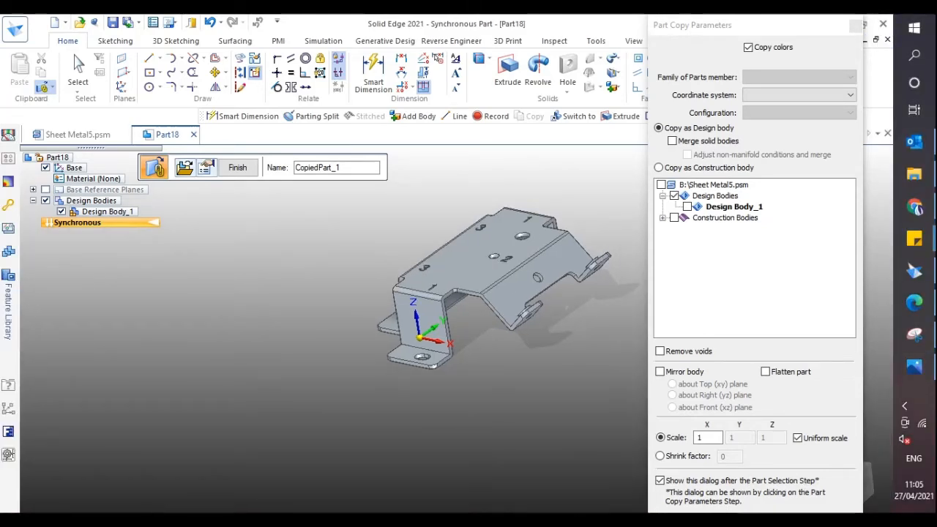
left_click(855, 25)
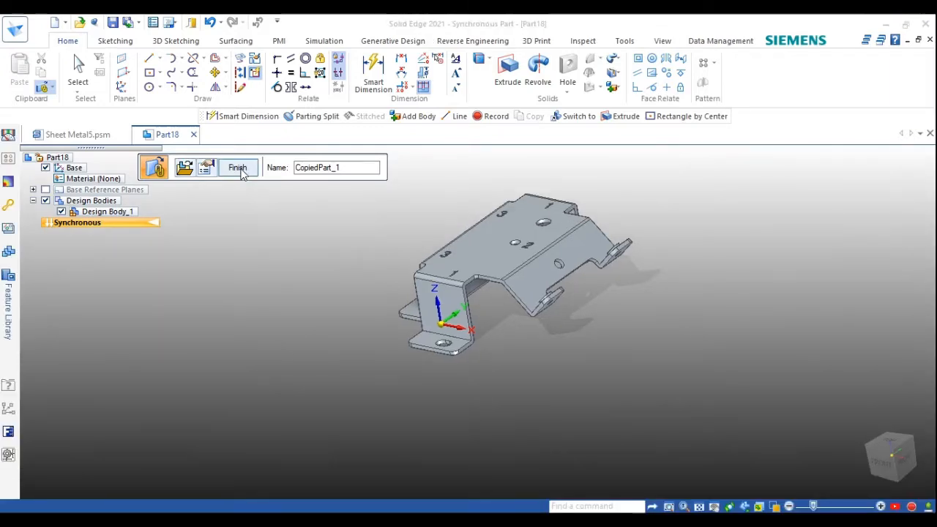
left_click(238, 168)
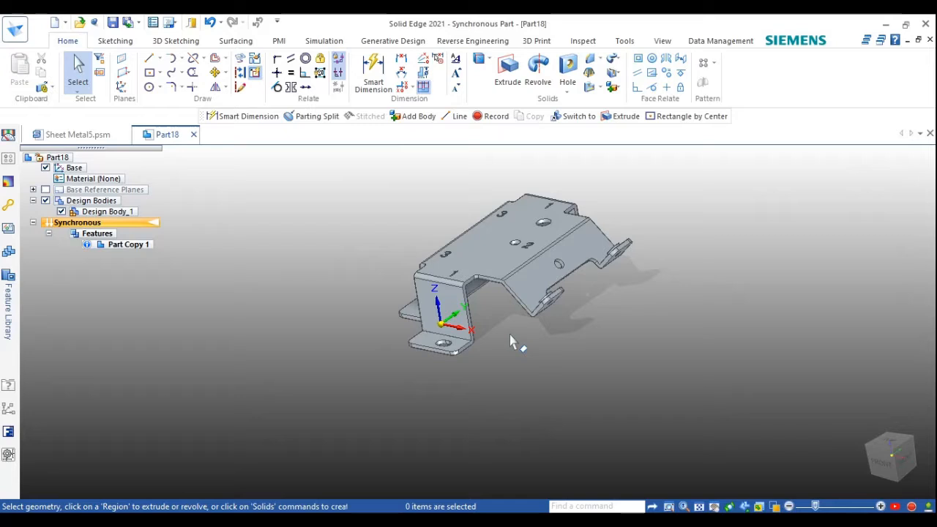
Move-copy the inserted bracket body 80 mm along the X axis
scroll(511, 341, "down", 2)
middle_click_drag(511, 341, 560, 309)
scroll(560, 309, "up", 3)
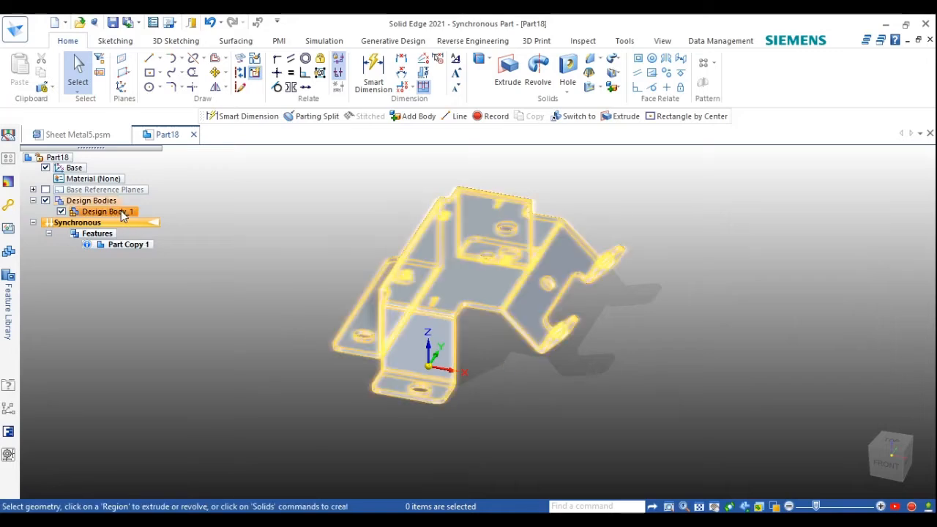
left_click(110, 211)
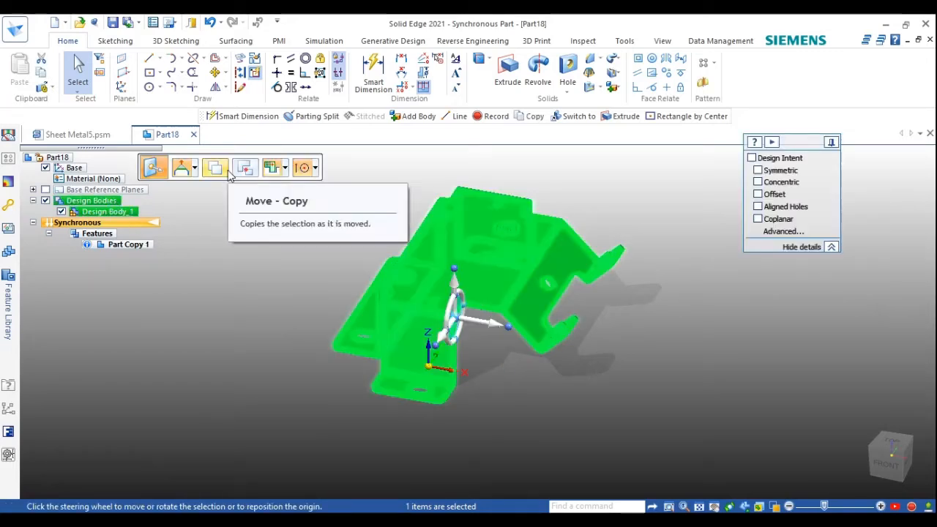
left_click(215, 170)
left_click(487, 330)
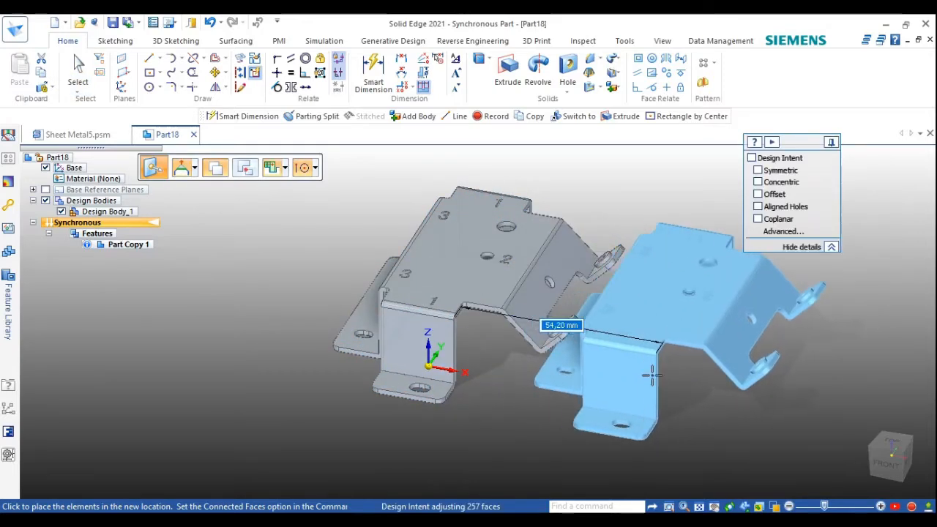
key("Return")
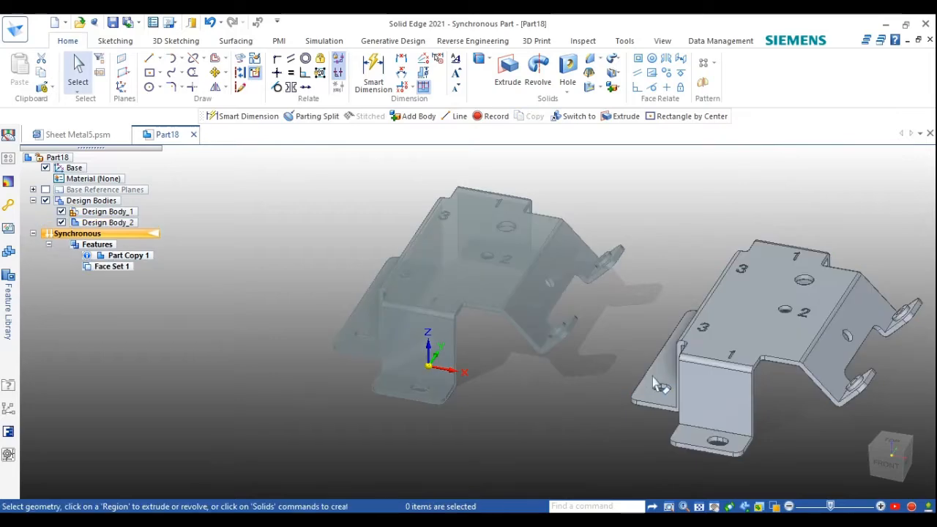
Move-copy the second bracket body 80 mm further along the X axis
scroll(598, 347, "down", 5)
scroll(723, 376, "up", 4)
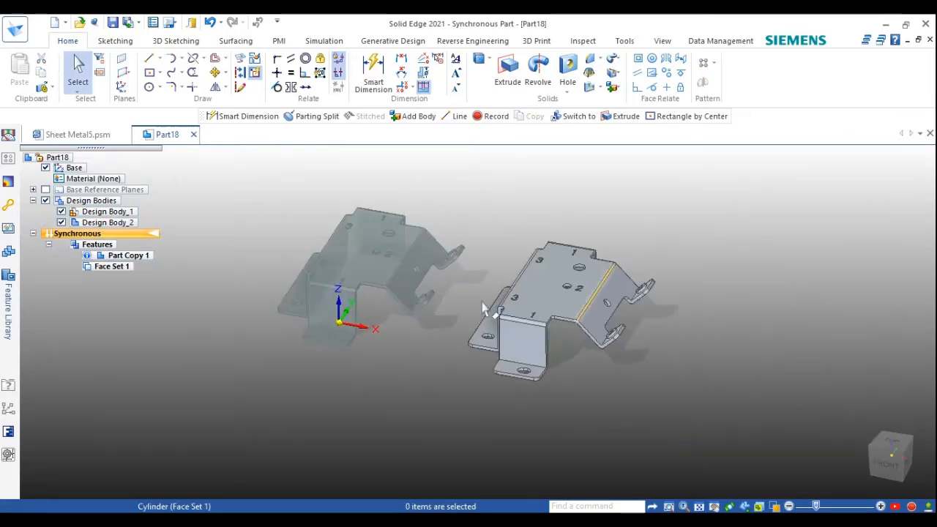
left_click(126, 226)
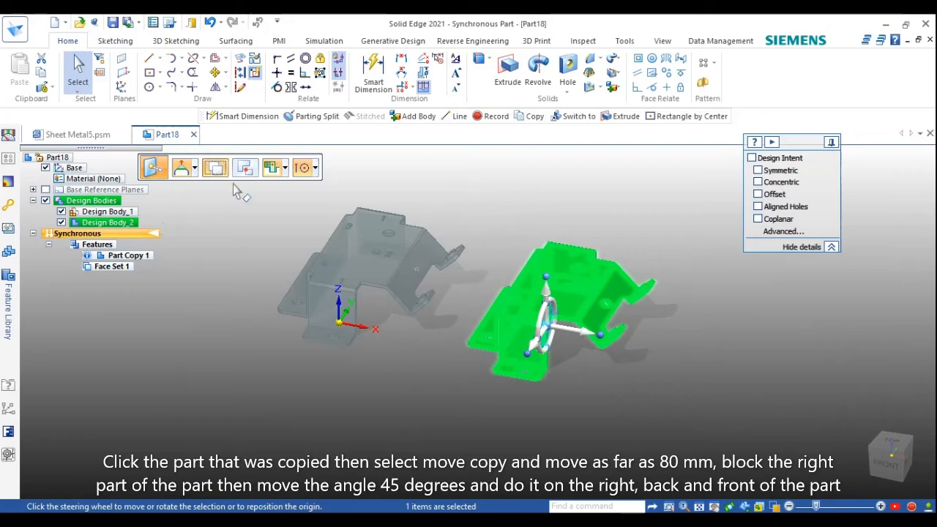
left_click(582, 335)
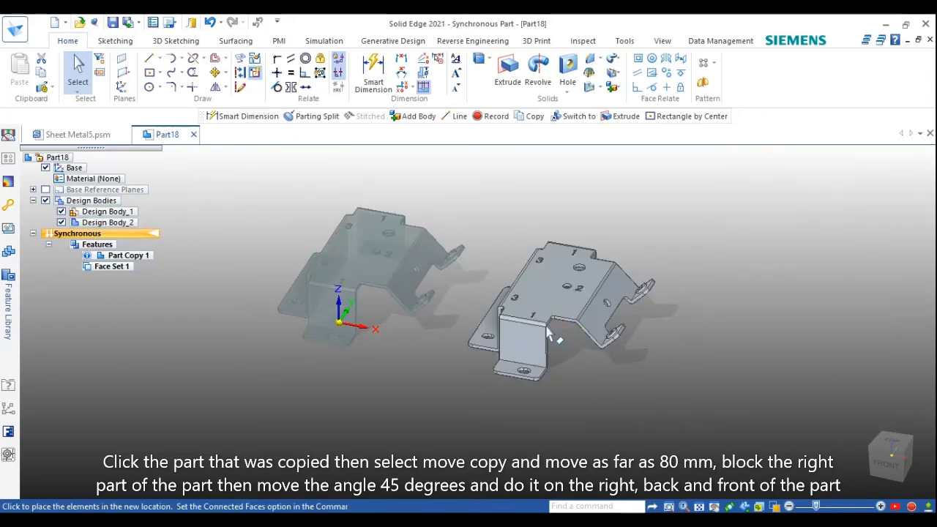
left_click(546, 327)
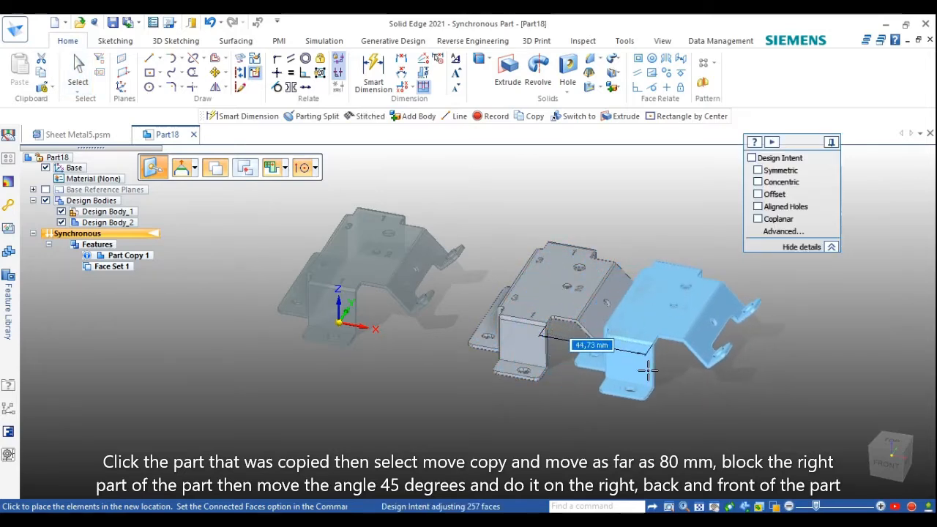
type("80")
key("Return")
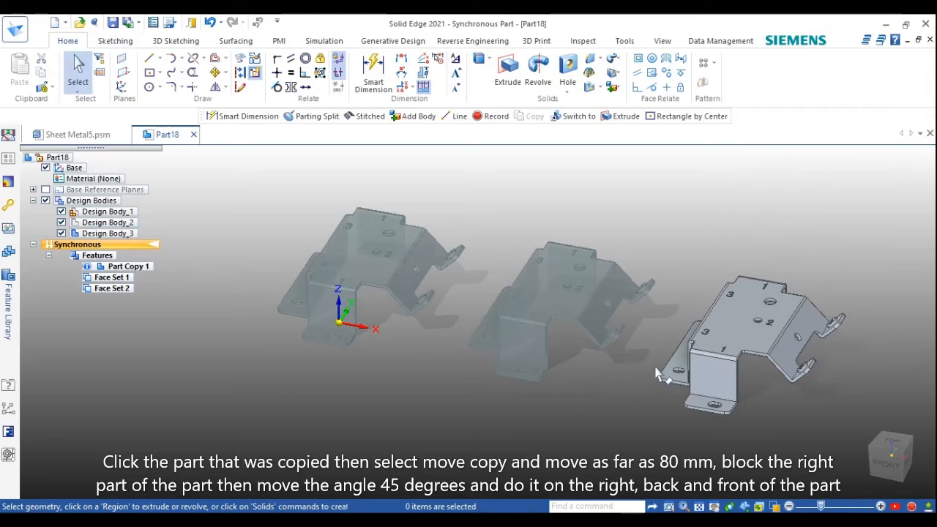
Select the front leg faces of the third bracket body, leaving out the cylindrical bend faces that join it to the top plate
scroll(657, 374, "down", 3)
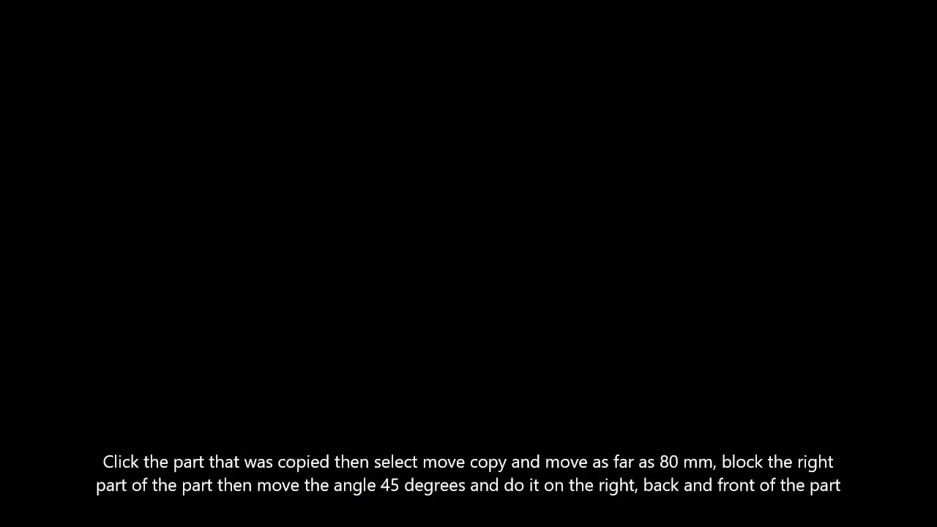
scroll(418, 373, "up", 5)
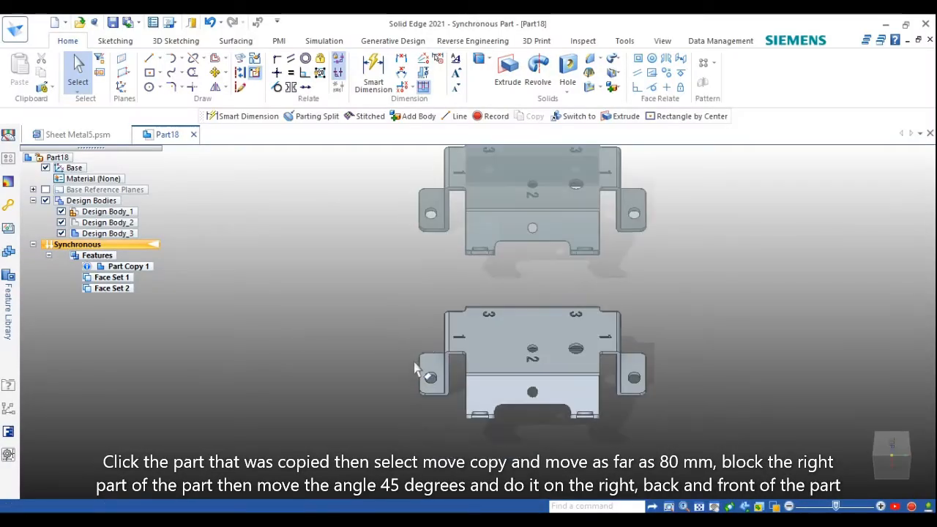
left_click_drag(385, 249, 488, 490)
scroll(469, 329, "up", 5)
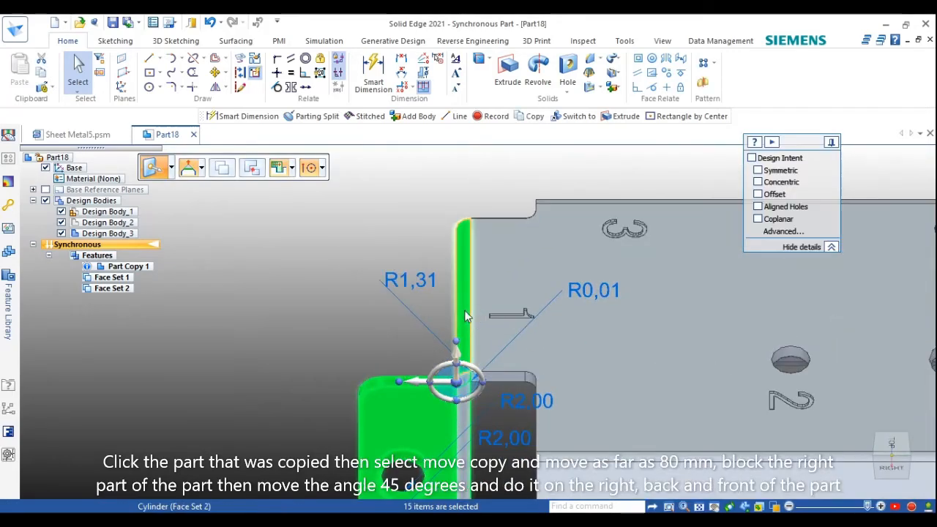
scroll(476, 376, "up", 4)
middle_click_drag(467, 356, 388, 220)
scroll(388, 219, "up", 5)
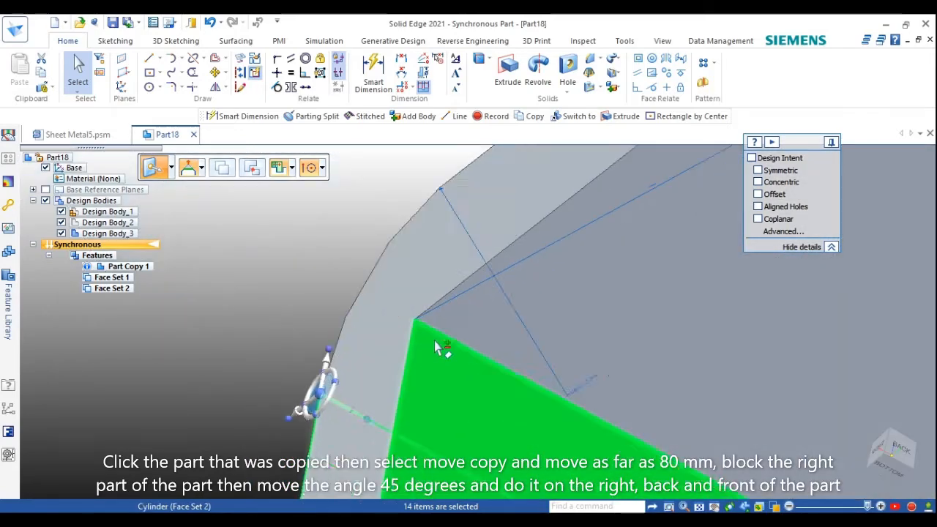
scroll(421, 321, "up", 4)
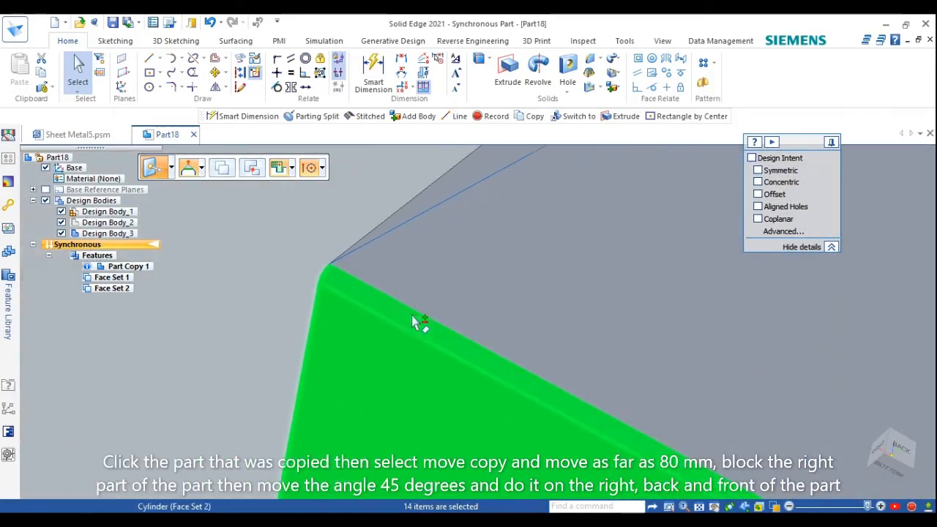
right_click(353, 305)
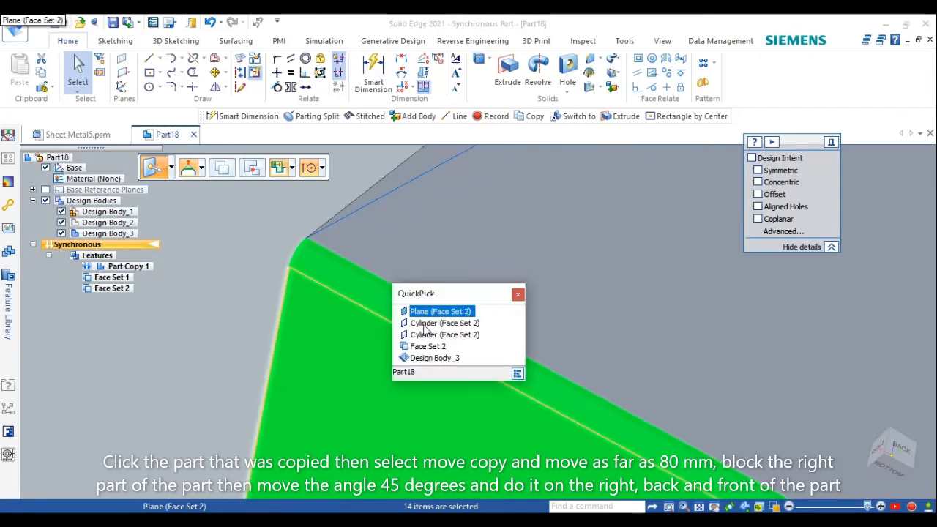
left_click(447, 331)
Reposition the steering wheel onto the inner bend edge of the selected front leg on the third bracket body
scroll(452, 350, "down", 3)
middle_click_drag(483, 337, 602, 423)
scroll(602, 424, "down", 5)
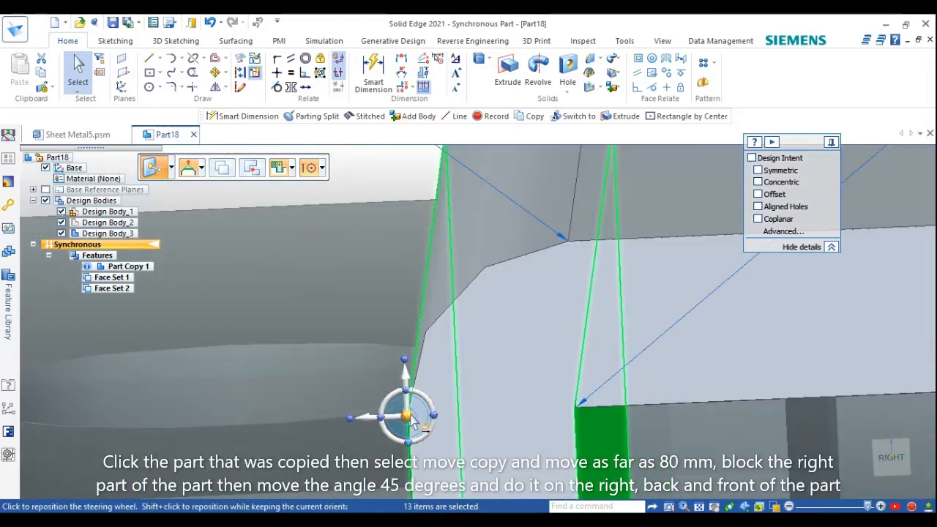
left_click(414, 423)
left_click(473, 287)
scroll(473, 288, "down", 3)
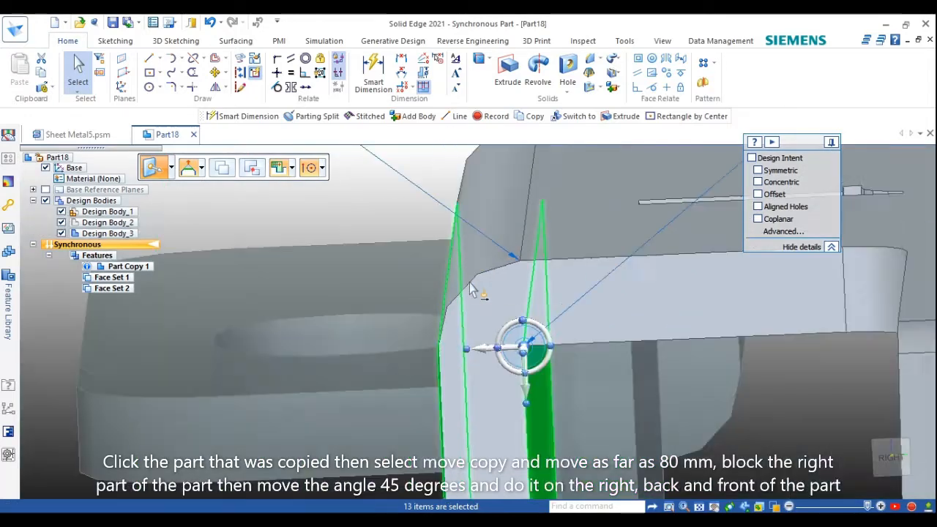
Rotate the selected front leg by -45° about its inner bend edge and clear the selection
left_click(440, 317)
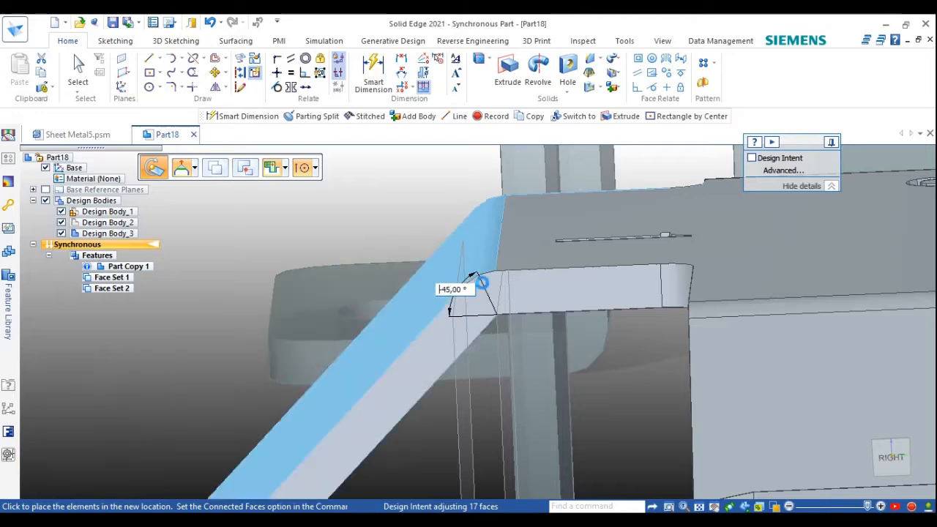
left_click(483, 290)
left_click(483, 289)
scroll(483, 286, "down", 5)
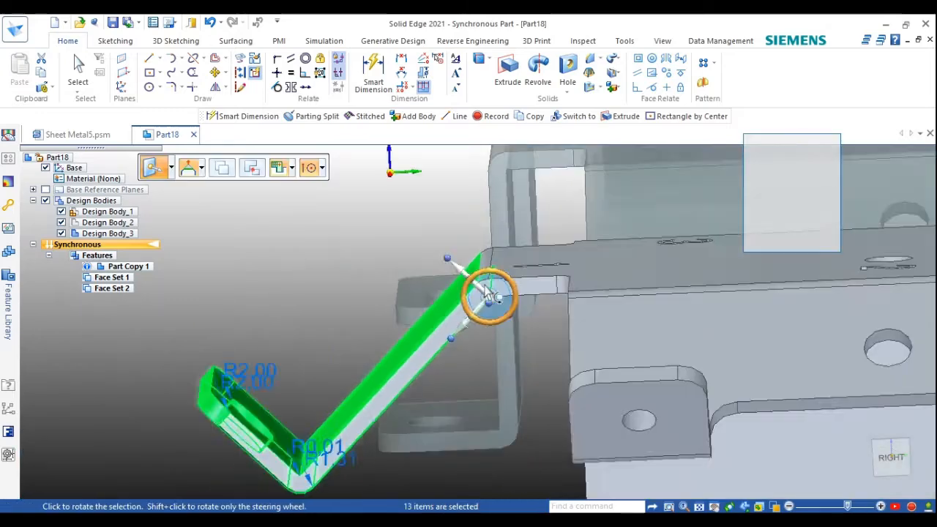
scroll(827, 357, "up", 2)
middle_click_drag(784, 339, 787, 363)
scroll(785, 369, "down", 1)
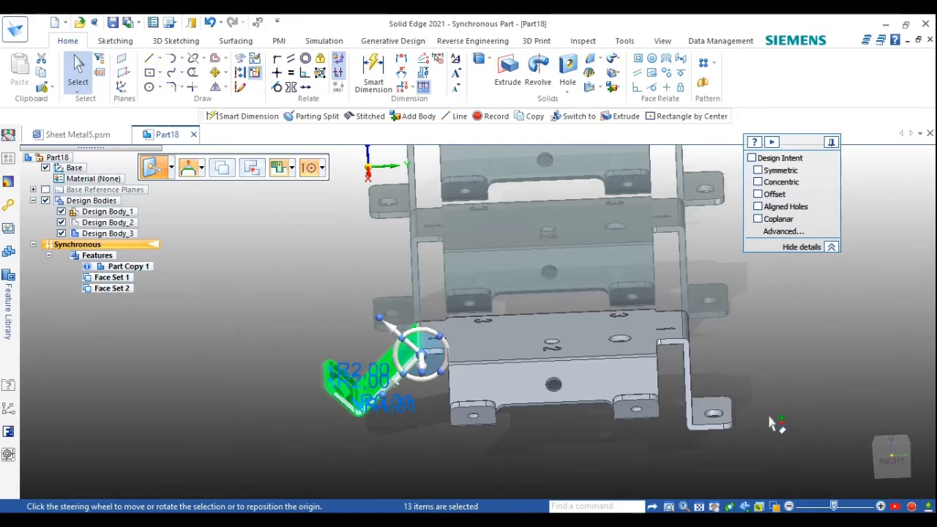
key("Escape")
Select the opposite leg's faces on the third bracket body, leaving out the first cylindrical bend face
scroll(778, 418, "up", 3)
scroll(781, 421, "down", 4)
scroll(785, 434, "up", 3)
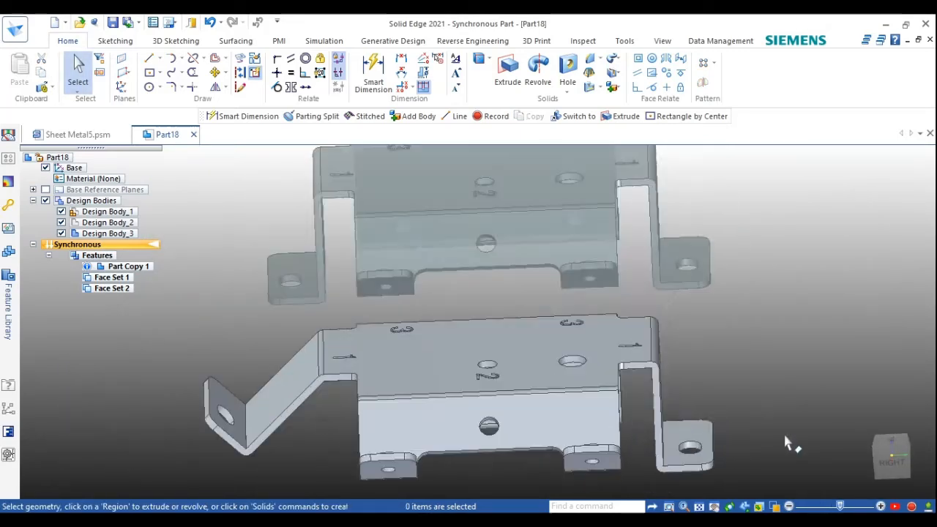
left_click_drag(685, 429, 741, 481)
scroll(665, 359, "up", 5)
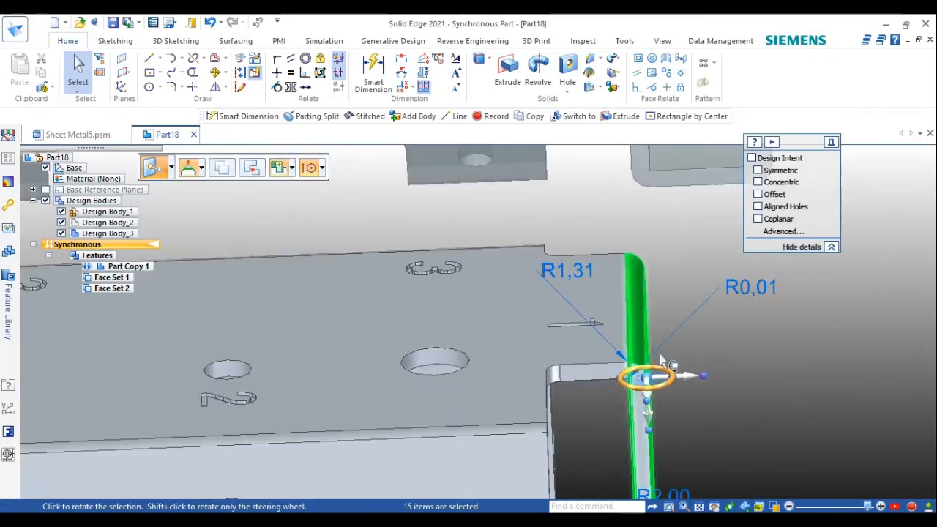
left_click(642, 342, "ctrl")
middle_click_drag(672, 372, 666, 354)
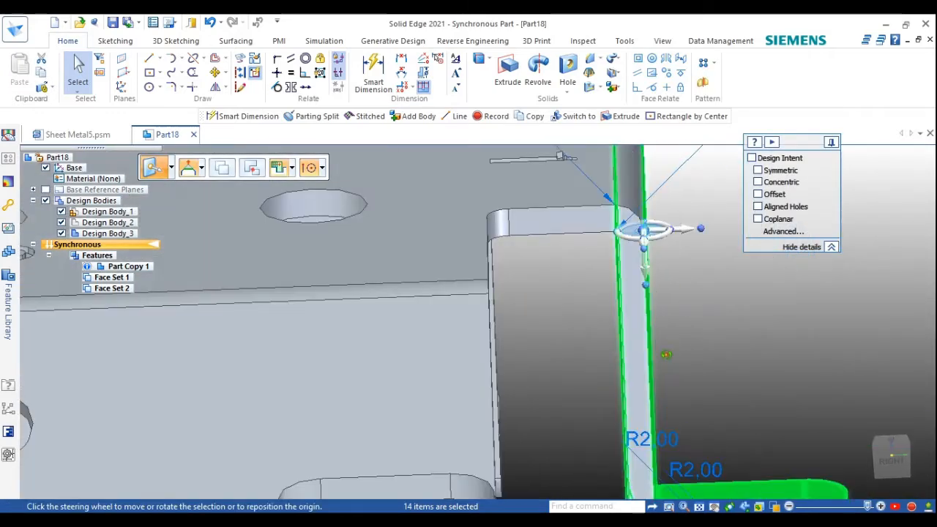
middle_click_drag(642, 287, 668, 170)
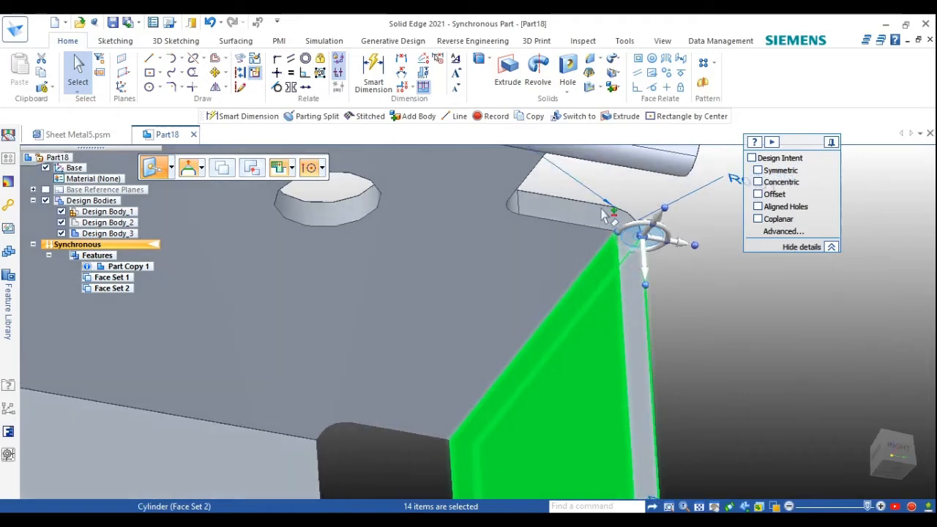
Remove the remaining cylindrical bend face next to the top plate from the opposite leg's selection
scroll(612, 219, "up", 8)
scroll(638, 208, "up", 2)
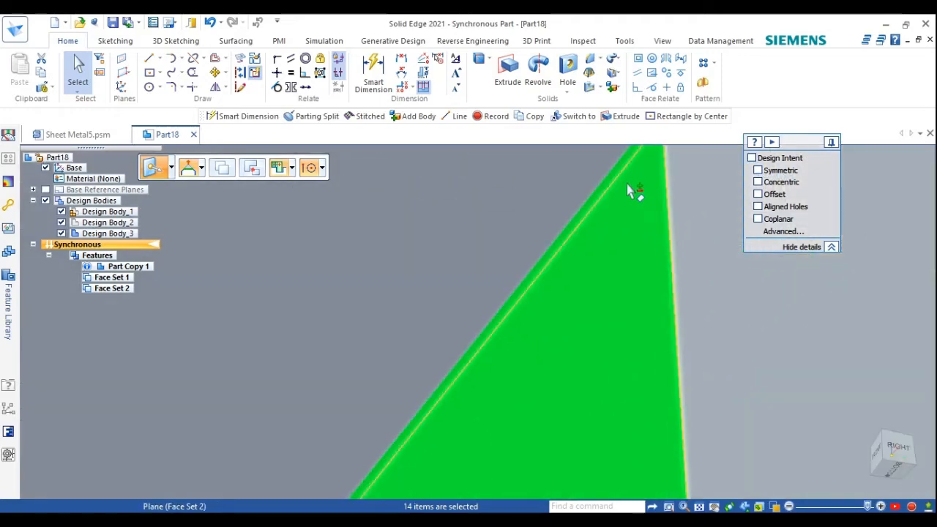
right_click(625, 181)
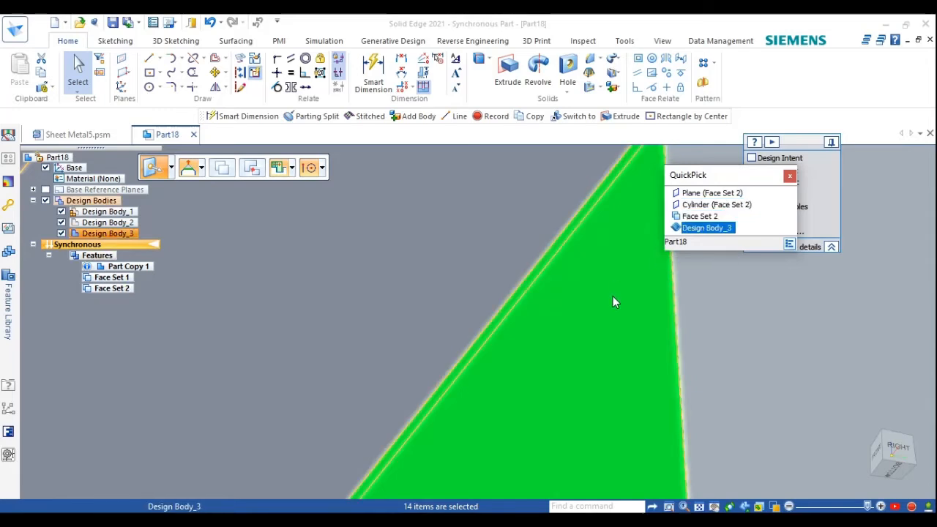
scroll(612, 256, "down", 2)
scroll(622, 214, "up", 3)
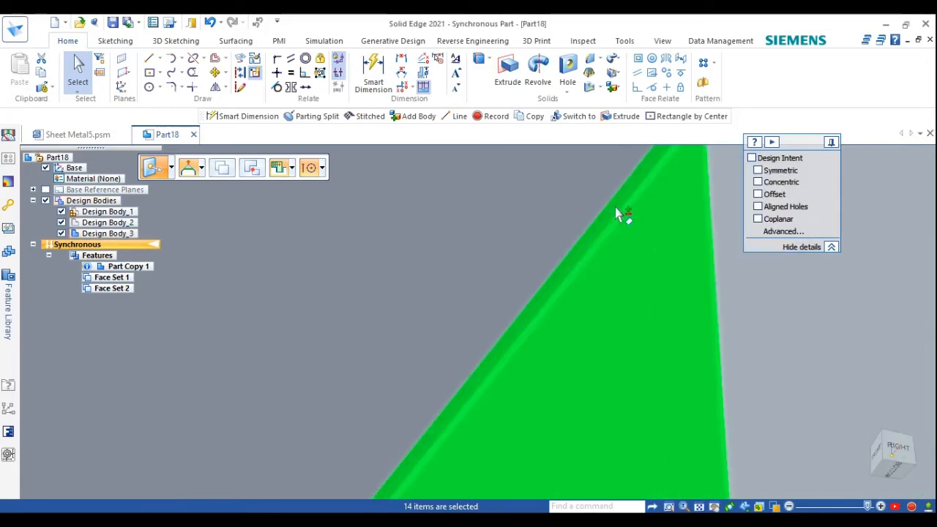
right_click(627, 206)
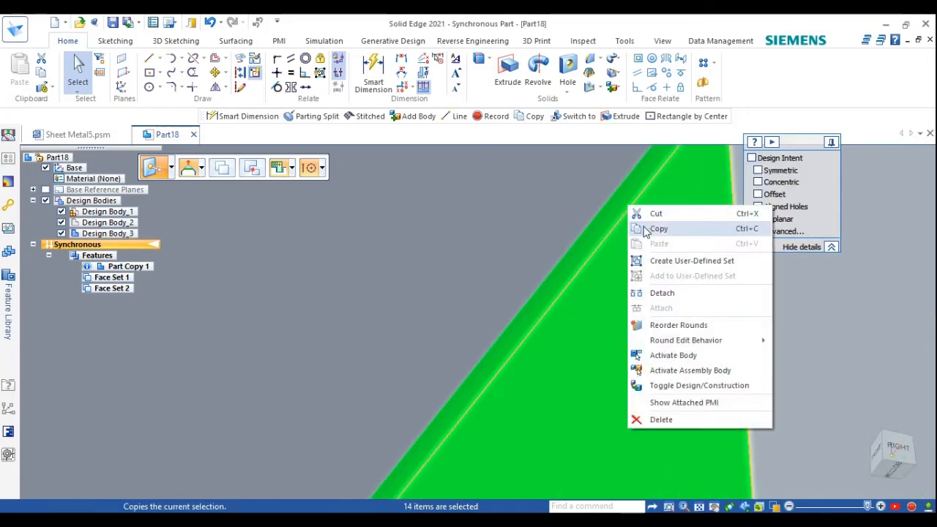
left_click(605, 248)
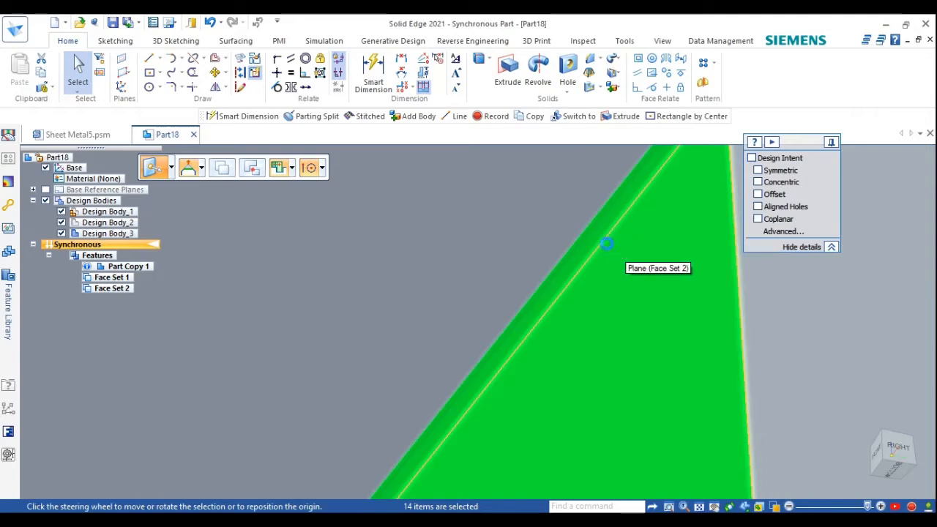
right_click(608, 249)
left_click(674, 268)
scroll(662, 271, "down", 2)
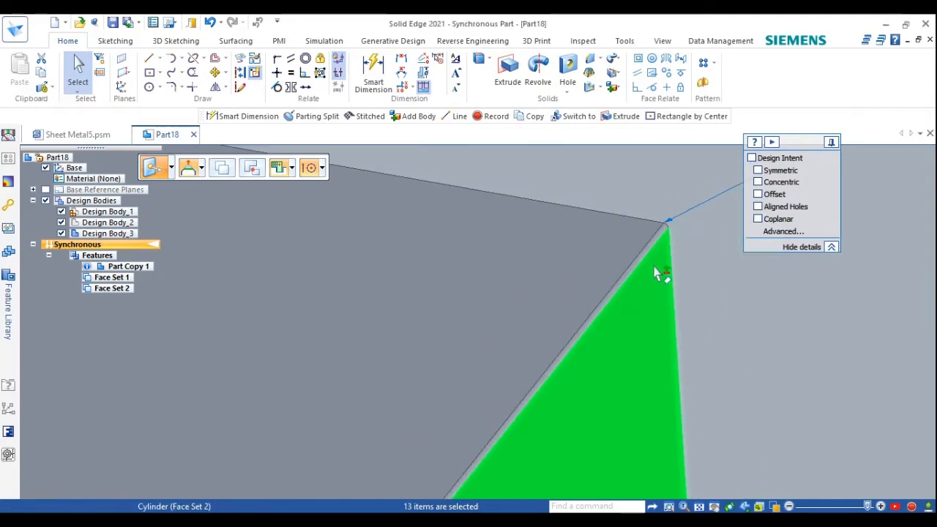
scroll(634, 290, "up", 3)
scroll(604, 340, "down", 3)
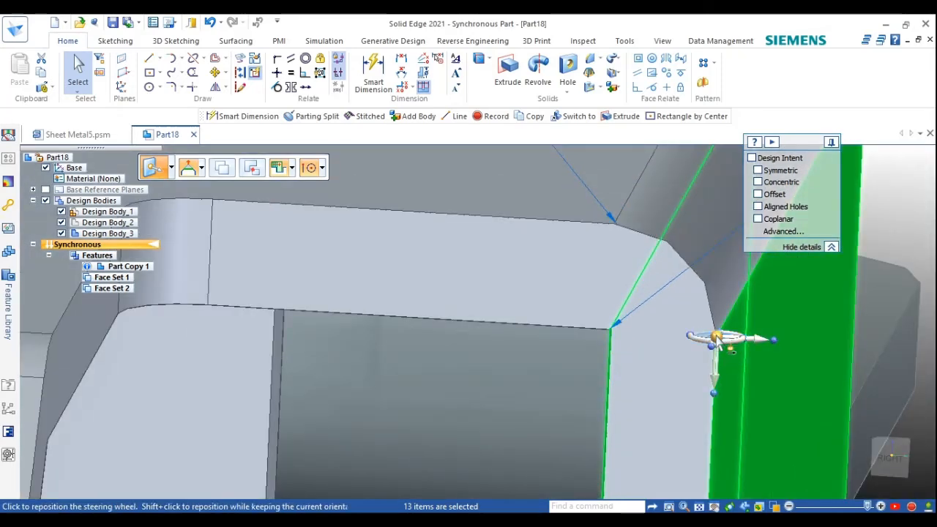
Place the steering wheel on the opposite leg's inner bend edge and rotate the leg outward by 45°
left_click(718, 338)
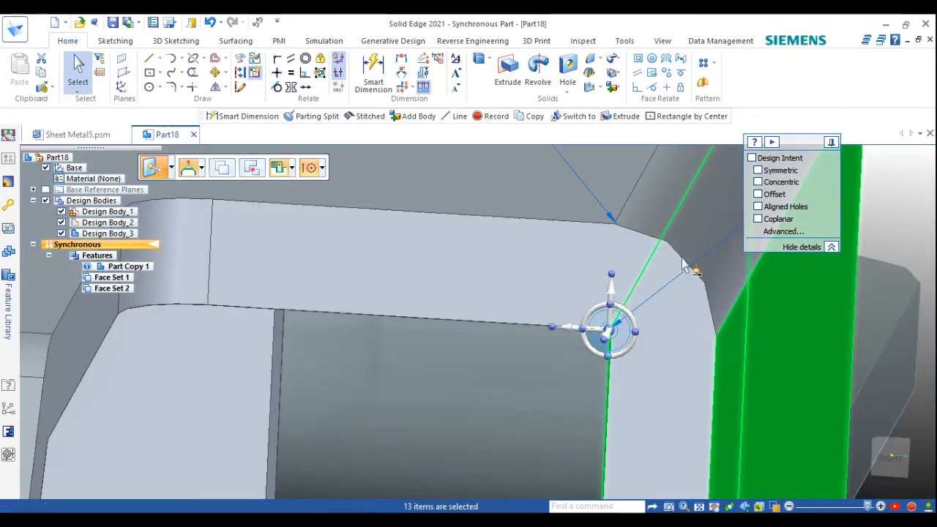
scroll(682, 260, "down", 3)
left_click(654, 317)
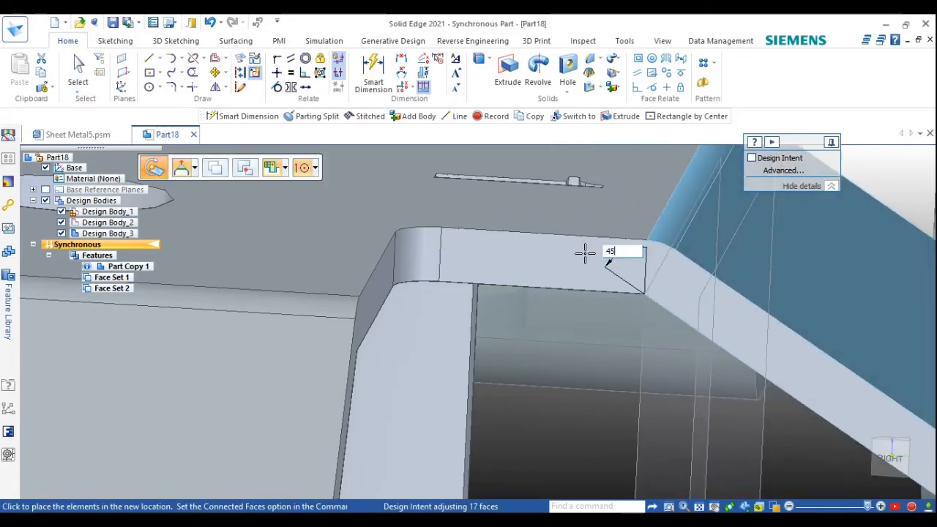
type("45")
key("Return")
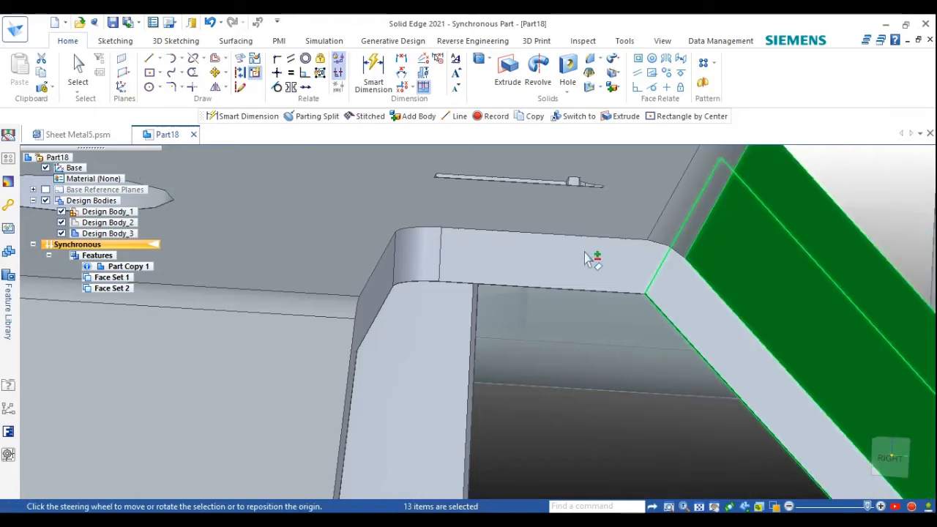
scroll(578, 264, "down", 5)
middle_click_drag(429, 268, 638, 361)
scroll(633, 284, "down", 5)
left_click(280, 335)
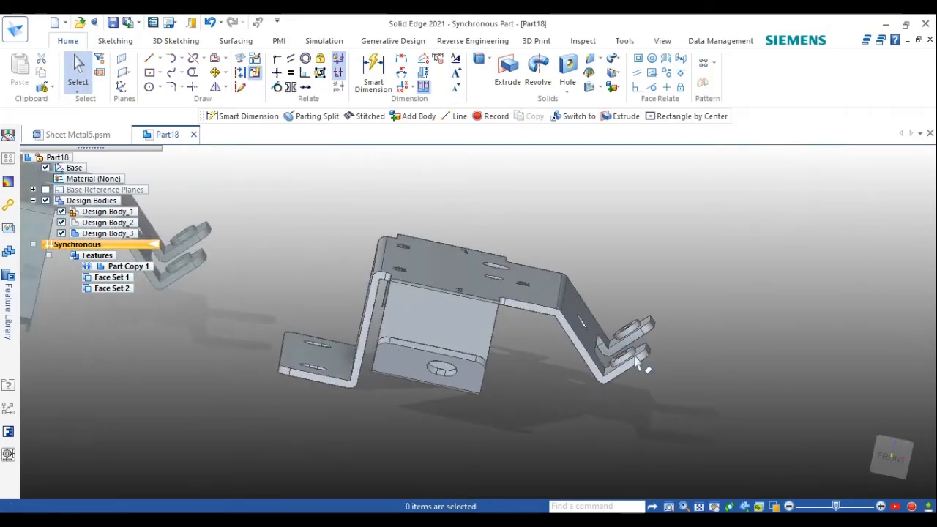
In the front view, select the third bracket's leg facing the second bracket, leaving out its near side face and outer bend face
left_click(888, 457)
scroll(835, 366, "up", 3)
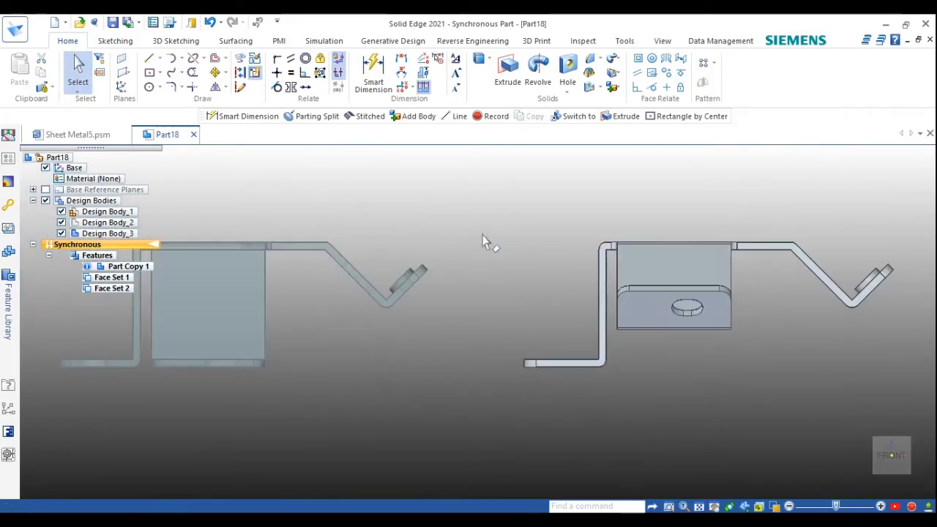
left_click_drag(526, 350, 615, 399)
scroll(597, 285, "up", 3)
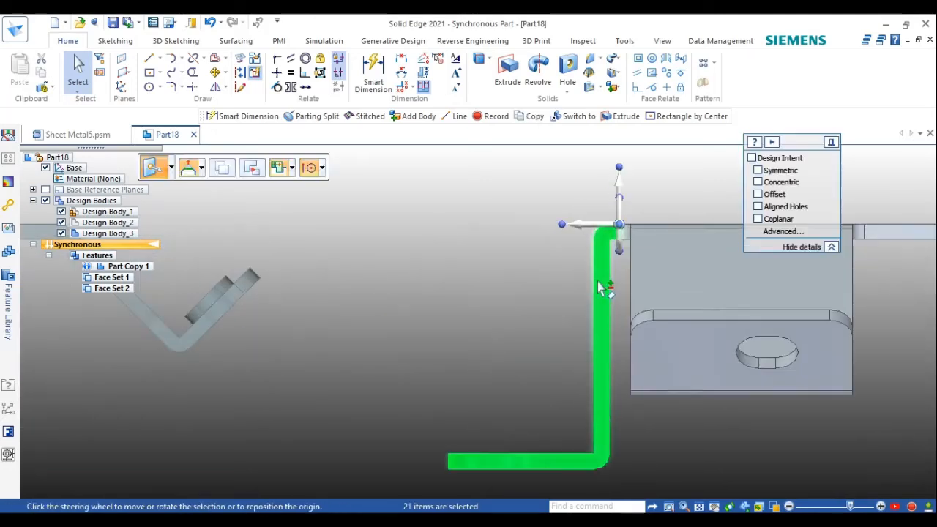
left_click(602, 280)
middle_click_drag(610, 277, 503, 155)
scroll(608, 210, "up", 3)
left_click(609, 213)
Remove the inner bend cylinder and the far side face of the bend from the leg's face selection
scroll(603, 278, "up", 3)
scroll(608, 276, "up", 3)
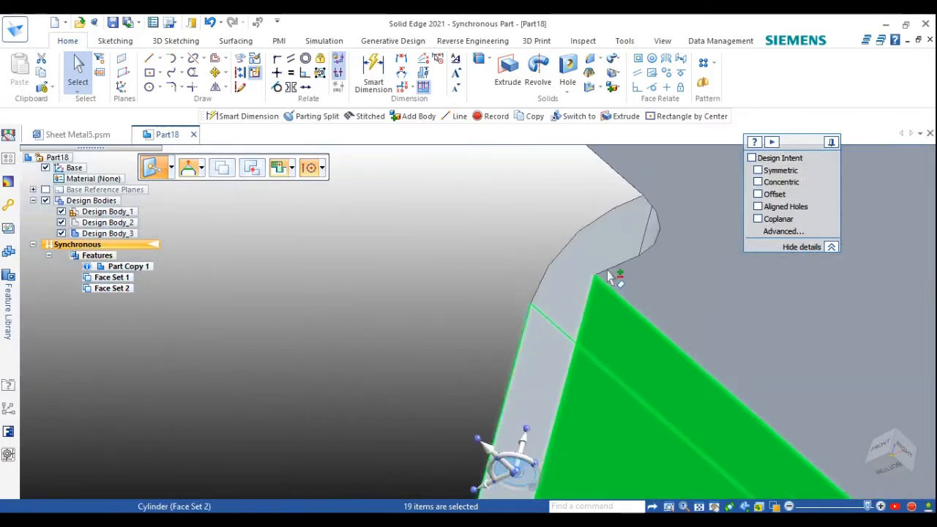
scroll(602, 293, "up", 4)
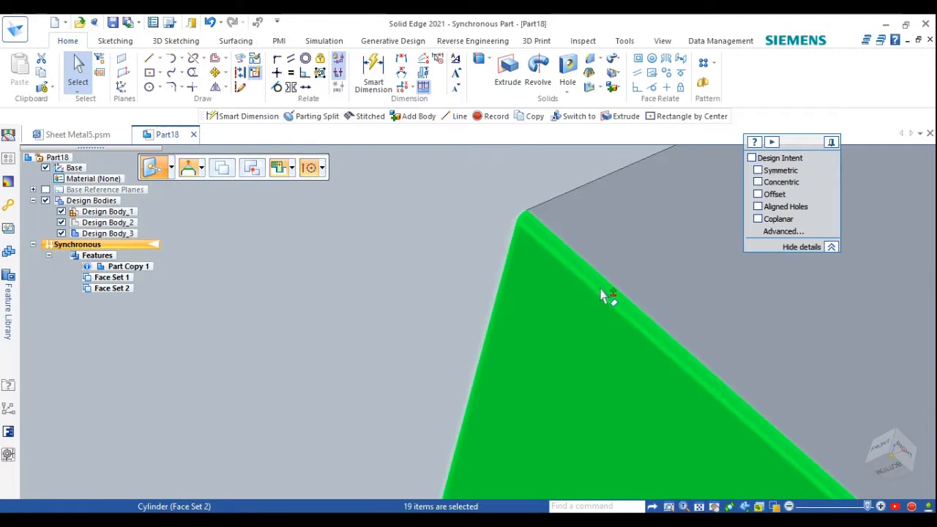
right_click(600, 295)
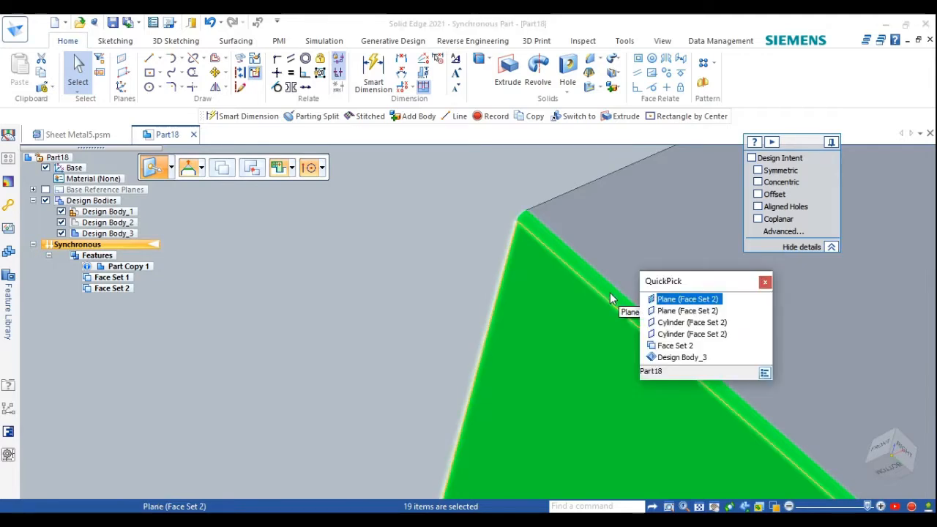
left_click(661, 329)
scroll(657, 333, "down", 5)
middle_click_drag(661, 337, 462, 347)
left_click(498, 327)
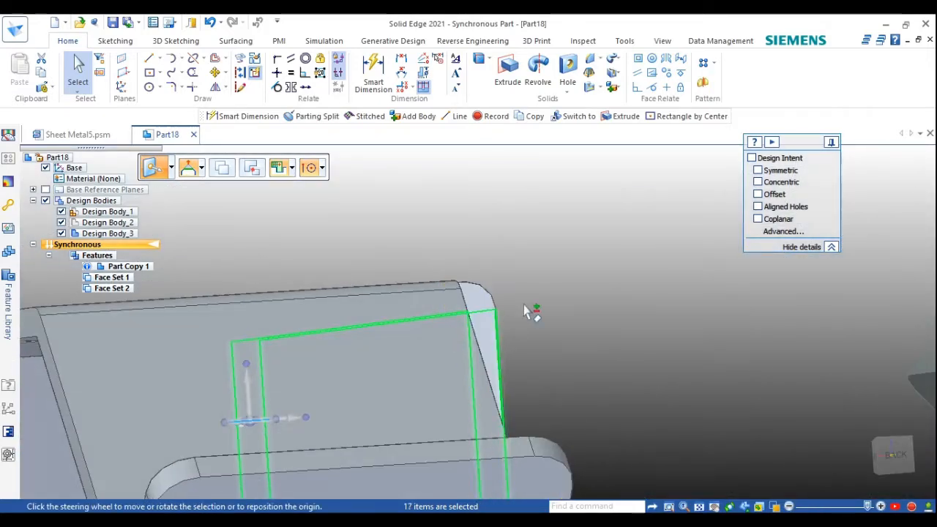
Place the steering wheel on this leg's inner bend edge and rotate the leg outward by 45° in the front view plane
middle_click_drag(525, 306, 283, 346)
scroll(294, 349, "down", 7)
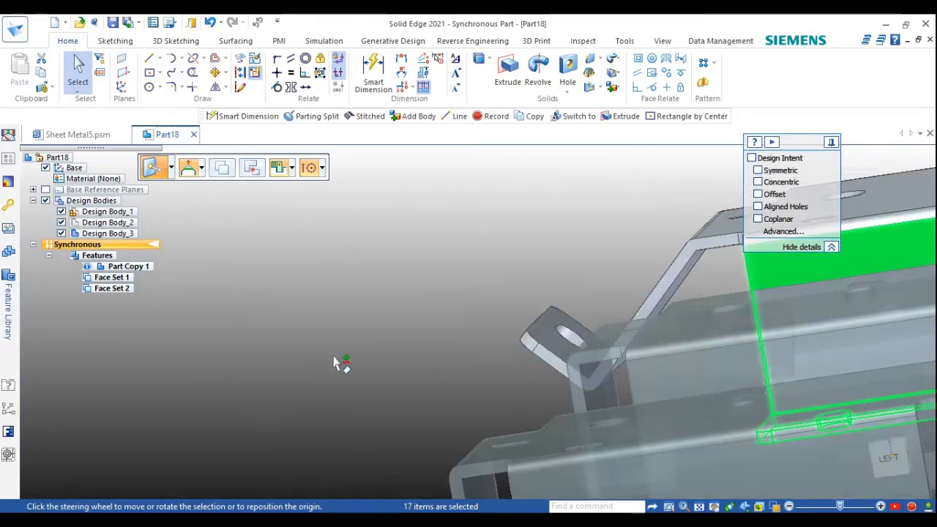
middle_click_drag(765, 312, 883, 369)
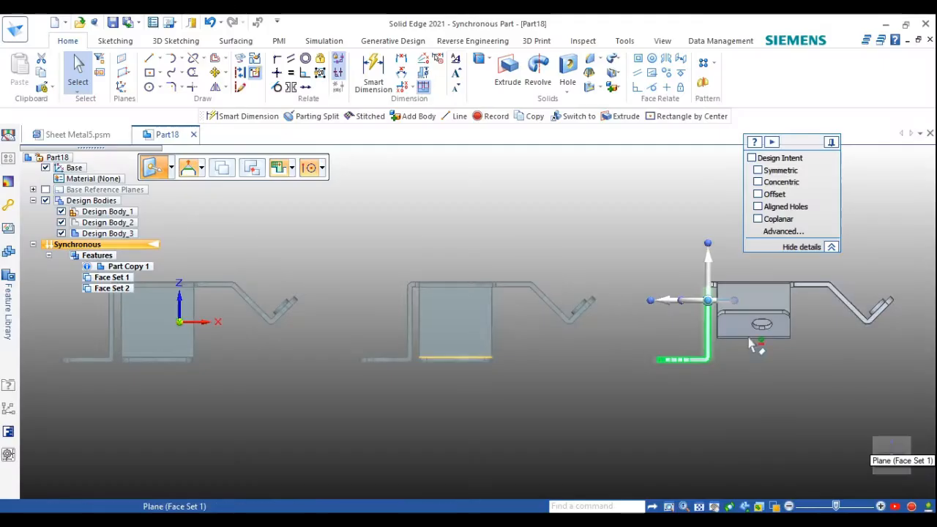
scroll(681, 318, "up", 5)
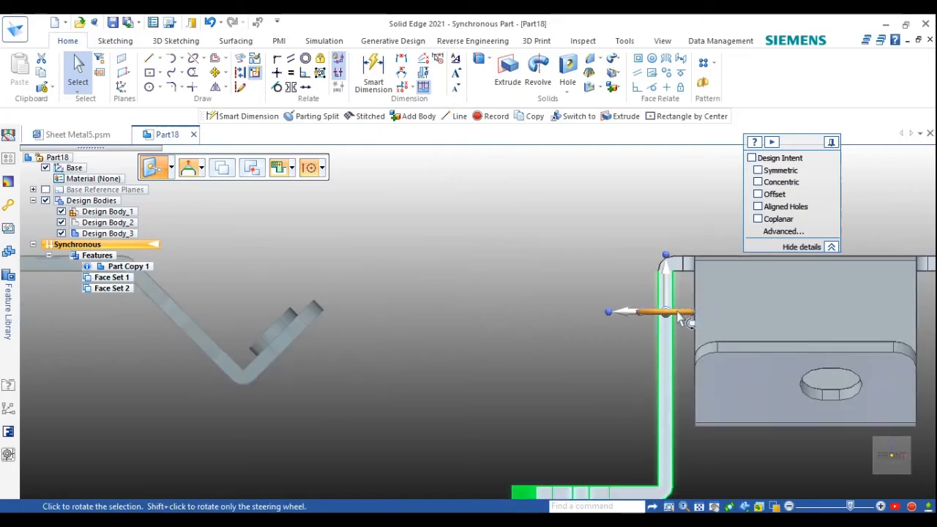
scroll(681, 318, "up", 3)
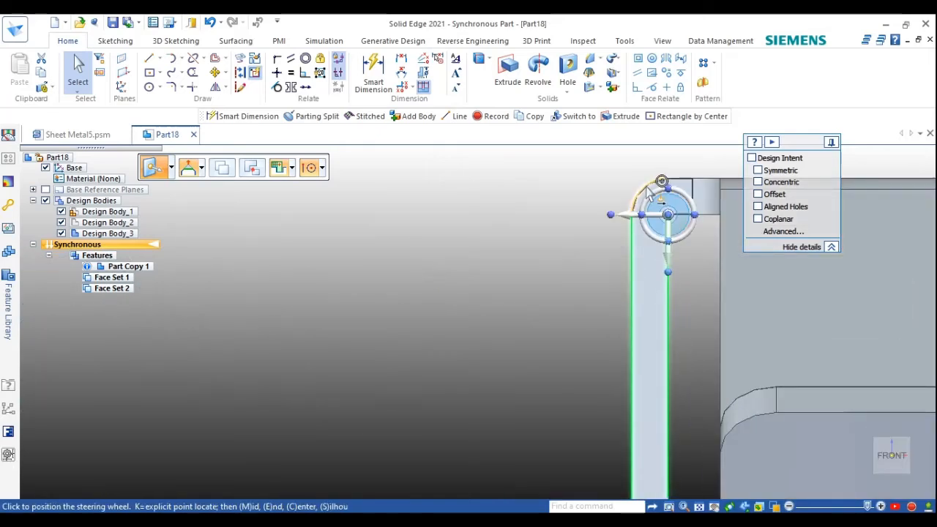
scroll(647, 189, "up", 4)
left_click(708, 263)
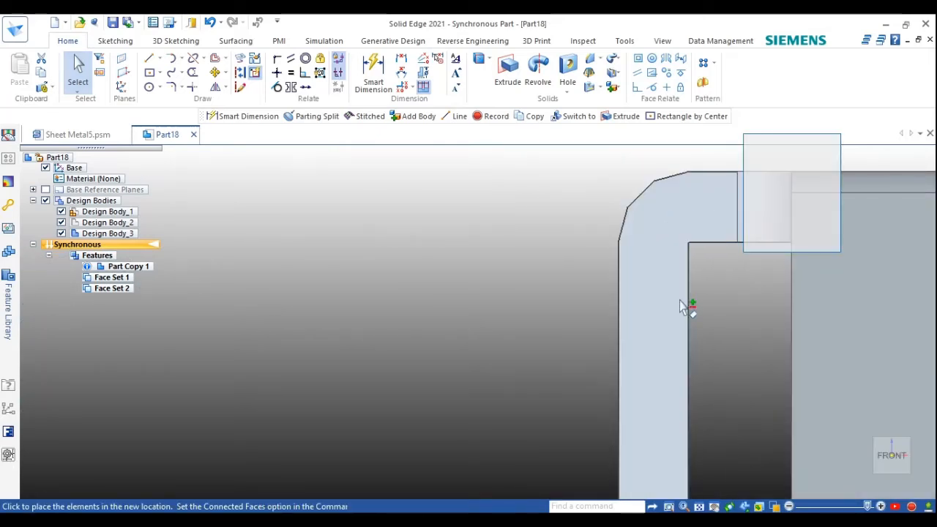
scroll(676, 300, "down", 3)
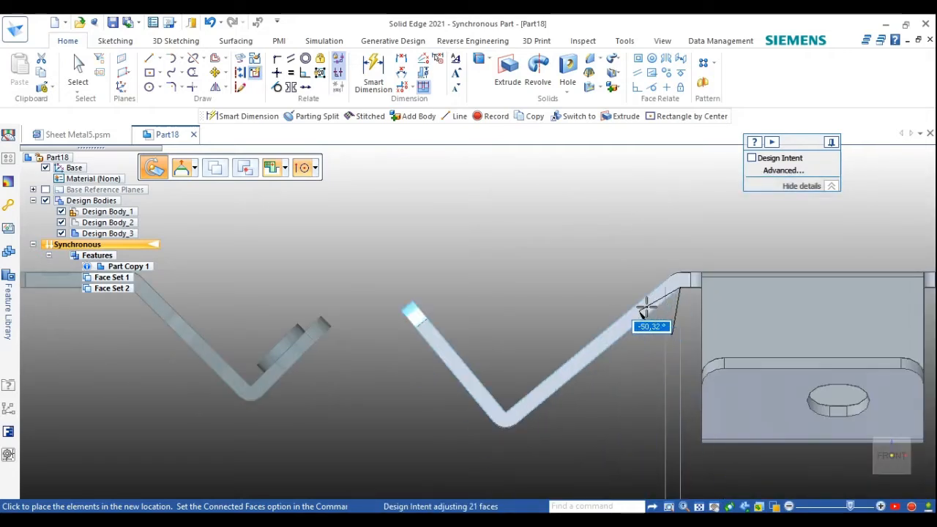
key("Return")
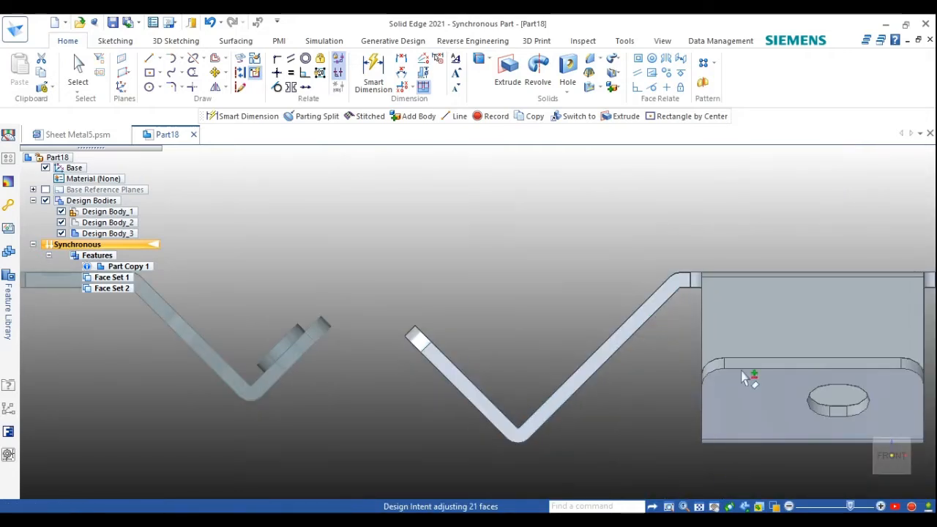
left_click(817, 480)
Copy the third bracket body 90 mm along X to create a fourth bracket
left_click(907, 442)
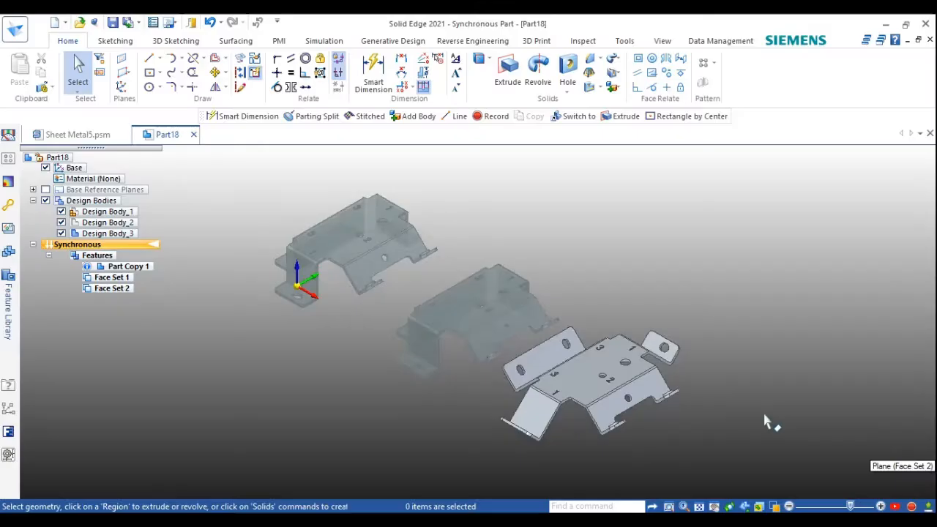
left_click(130, 235)
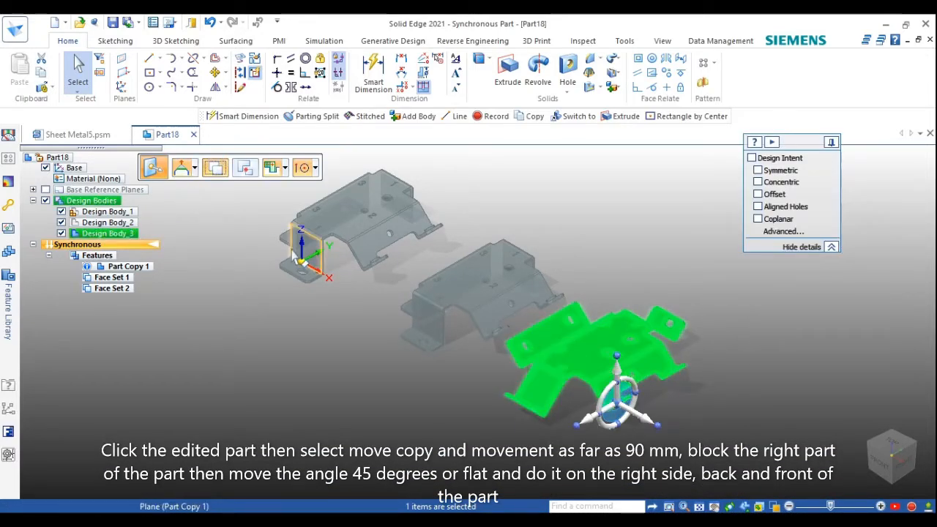
scroll(295, 256, "down", 2)
left_click(532, 368)
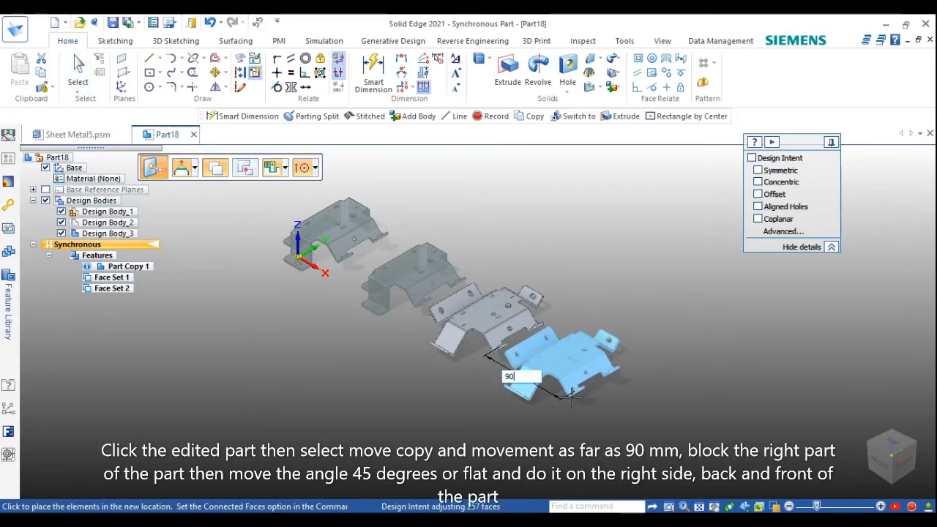
type("90")
key("Return")
From the right-hand end of the strip, select all faces of the fourth bracket's front side leg, including its bend and end flange
scroll(527, 390, "up", 3)
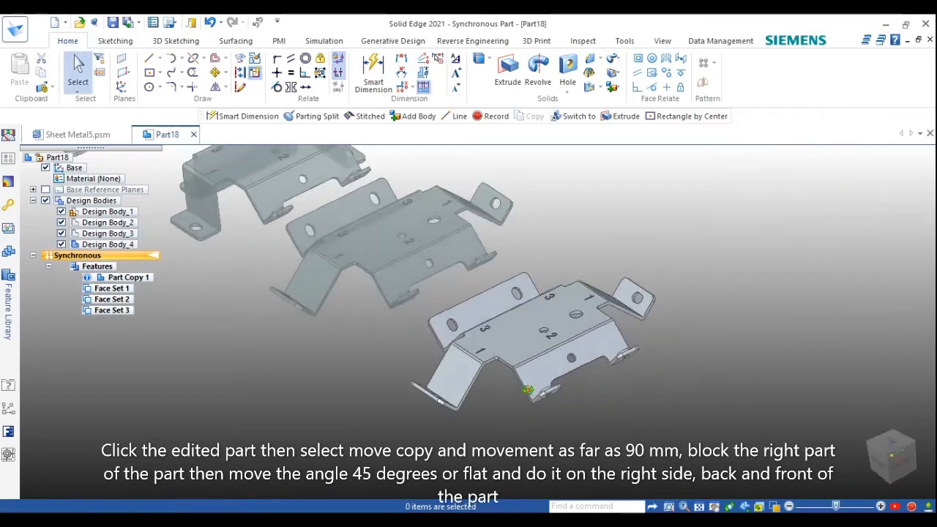
middle_click_drag(527, 391, 495, 400)
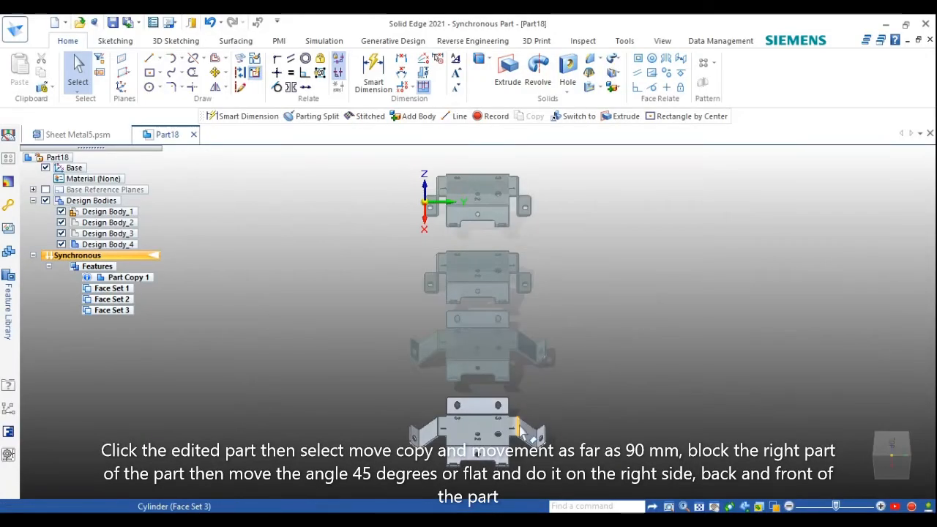
scroll(391, 433, "up", 3)
scroll(393, 432, "up", 2)
left_click_drag(322, 313, 439, 459)
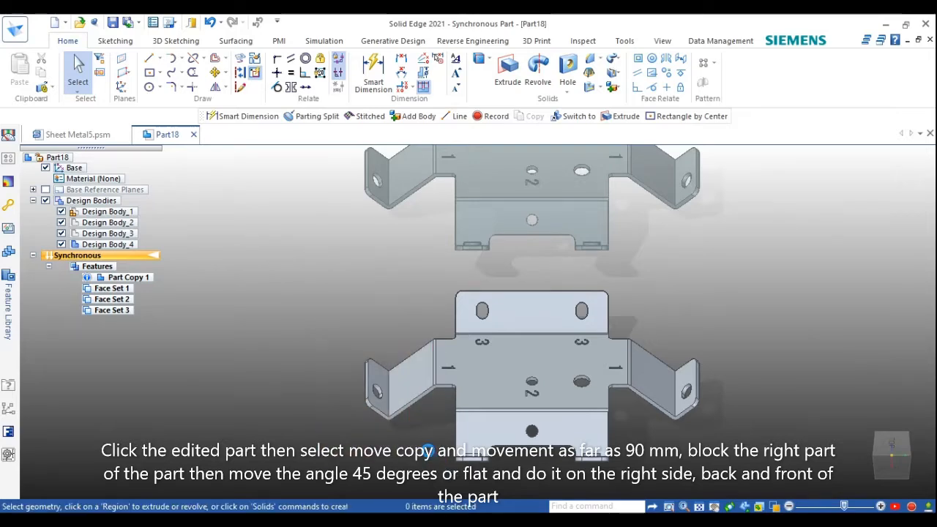
scroll(399, 400, "up", 3)
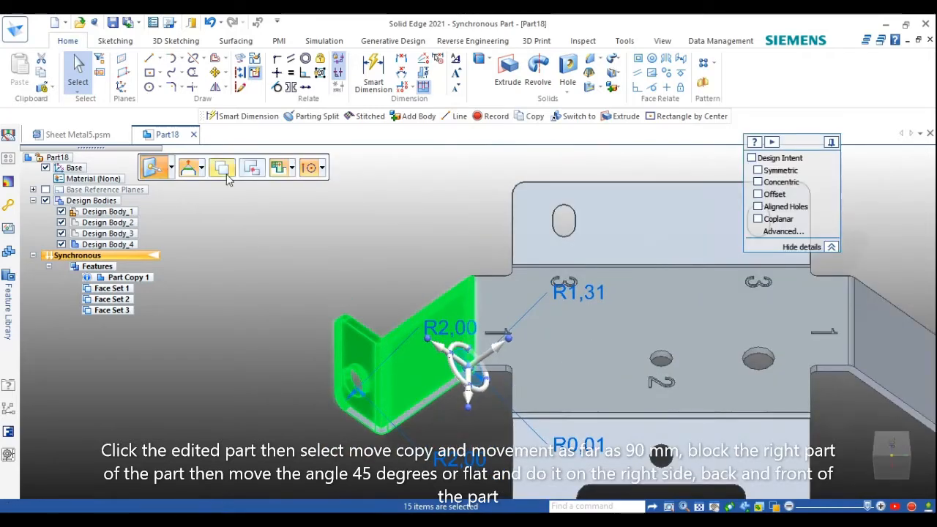
Place the steering wheel on the front leg's inner bend edge, rotate the leg by -45° and clear the selection
left_click(469, 370)
scroll(461, 362, "up", 4)
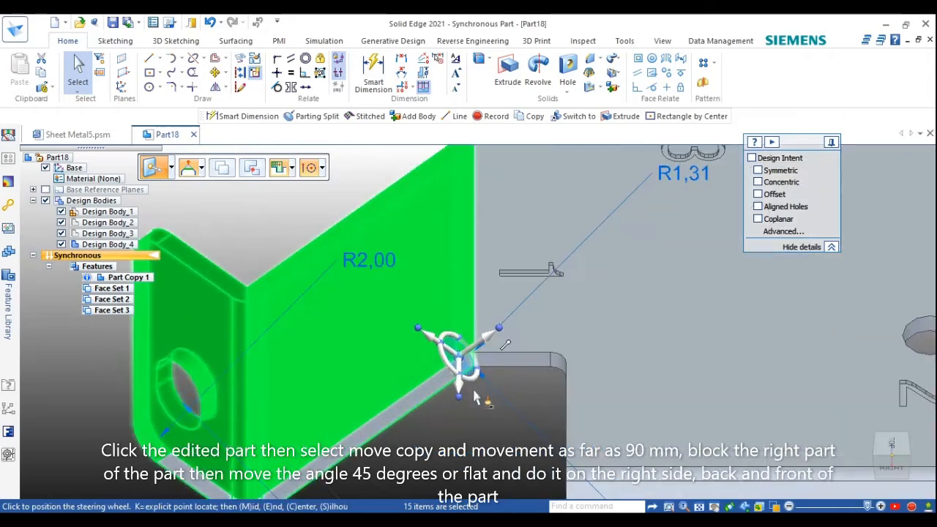
left_click(463, 347)
scroll(463, 347, "down", 4)
left_click(453, 362)
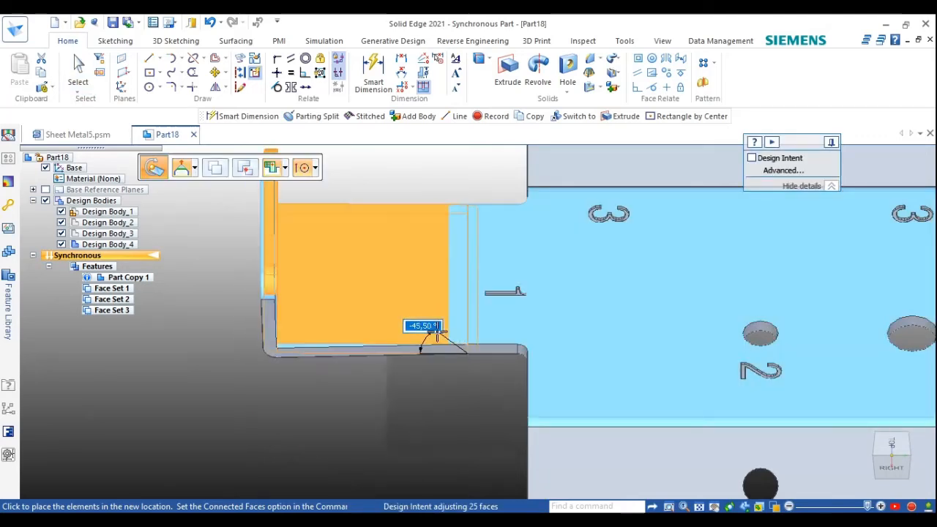
type("4")
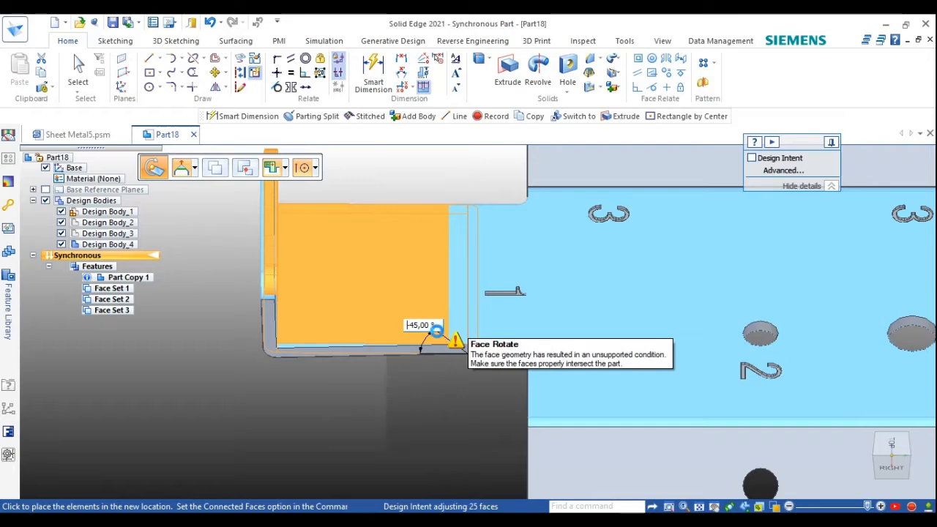
left_click(438, 333)
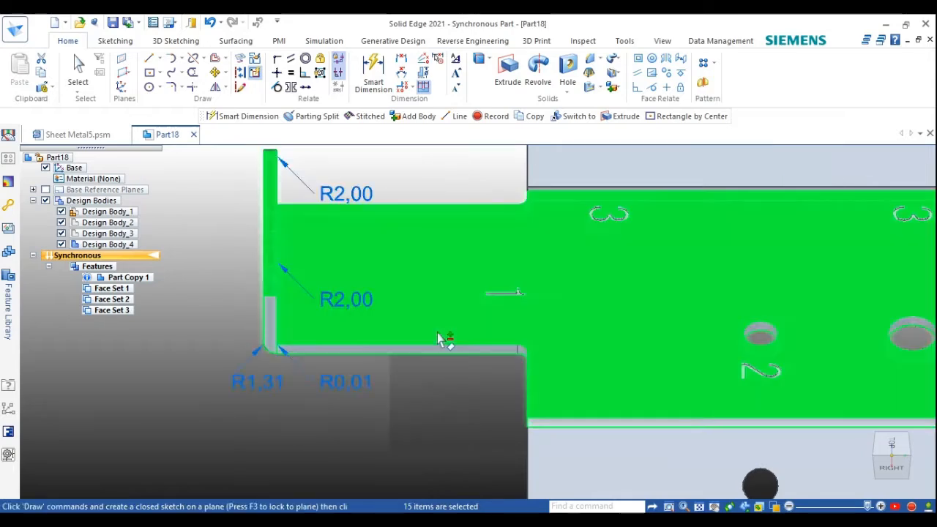
key("ctrl+f")
scroll(820, 390, "up", 4)
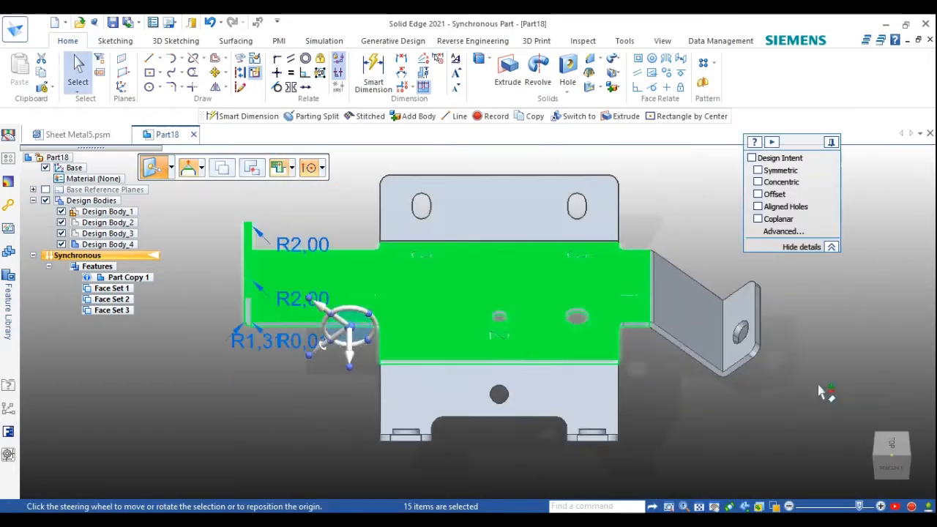
left_click(821, 390)
Select the fourth bracket's rear side leg and rotate it outward by 45° about its inner bend edge
left_click_drag(607, 189, 780, 412)
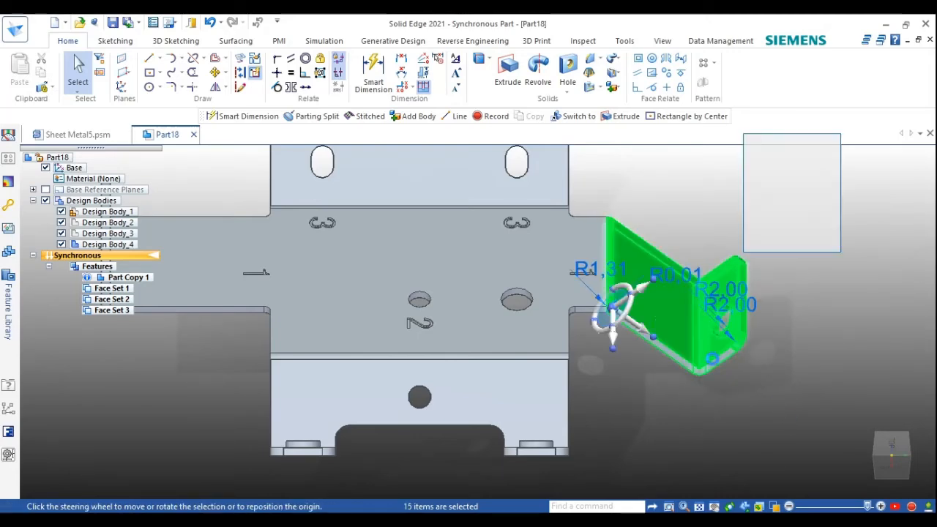
scroll(615, 307, "up", 4)
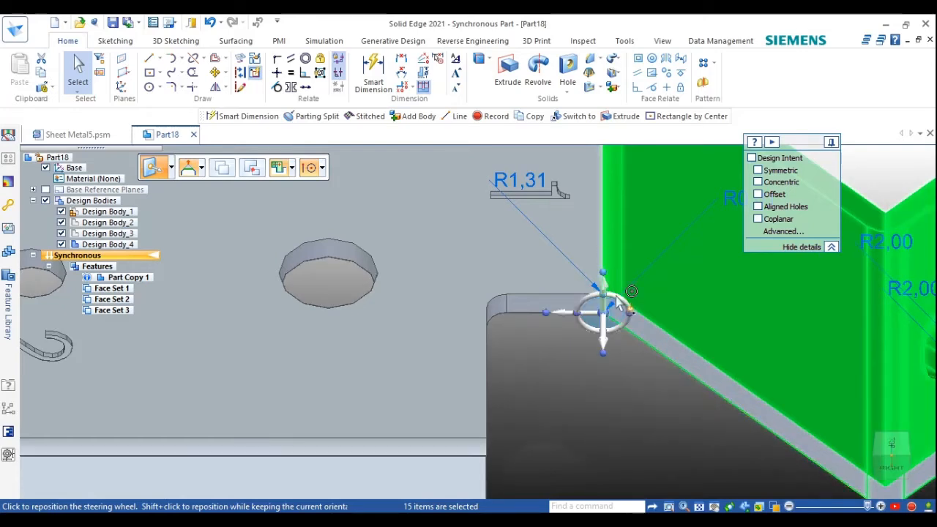
scroll(619, 306, "down", 3)
left_click(628, 303)
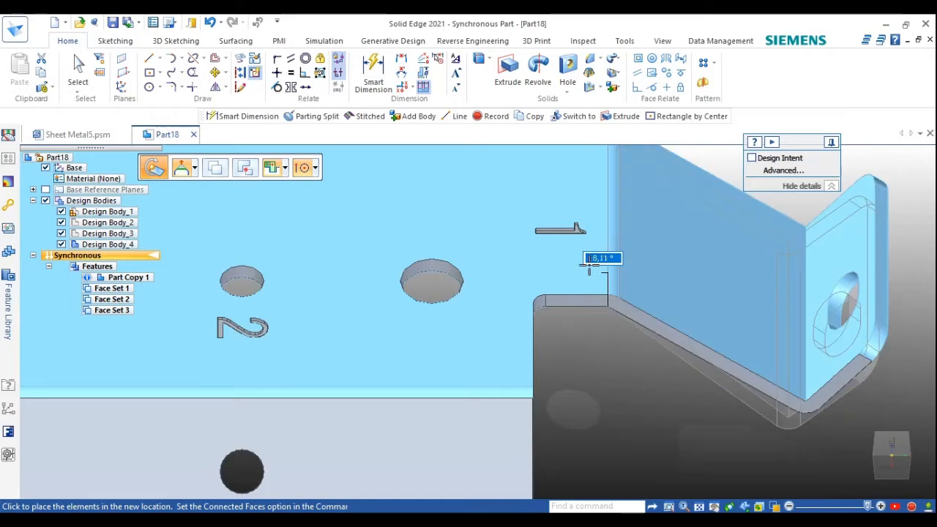
type("45")
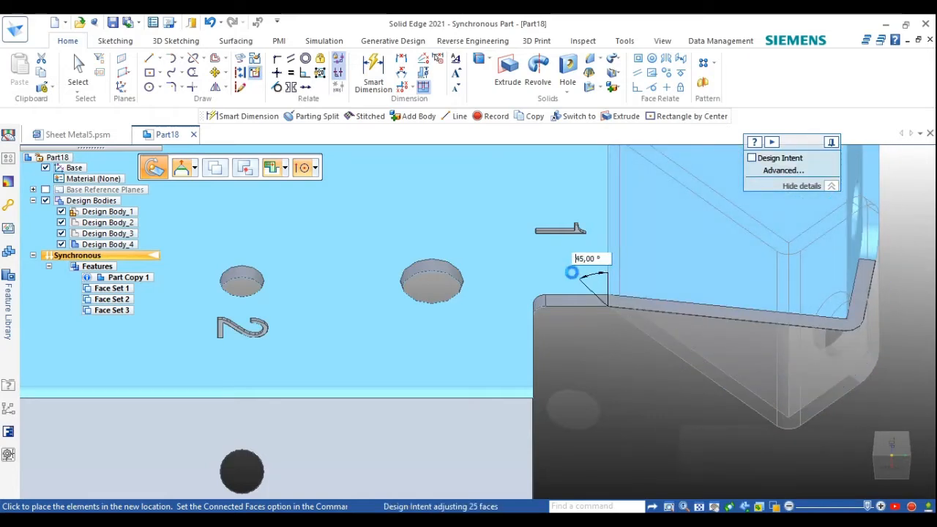
left_click(571, 272)
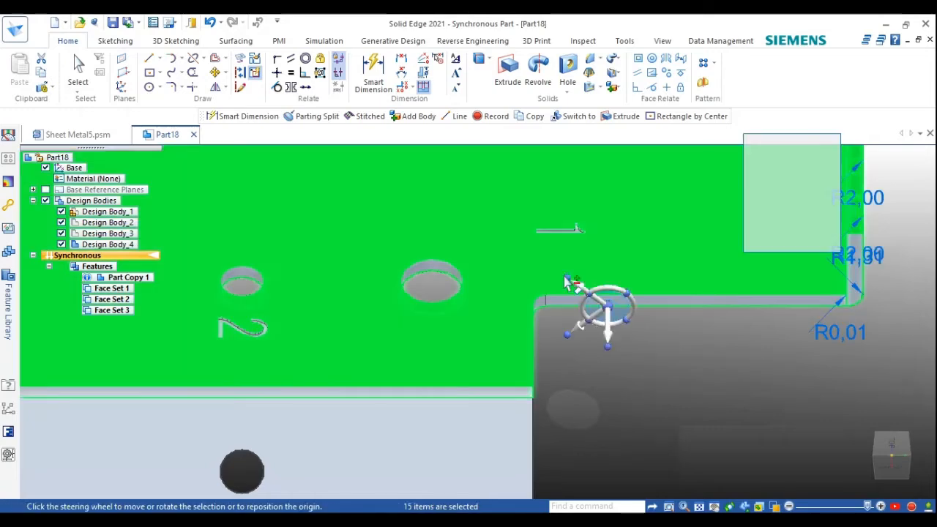
scroll(565, 277, "down", 5)
key("Escape")
scroll(360, 216, "down", 1)
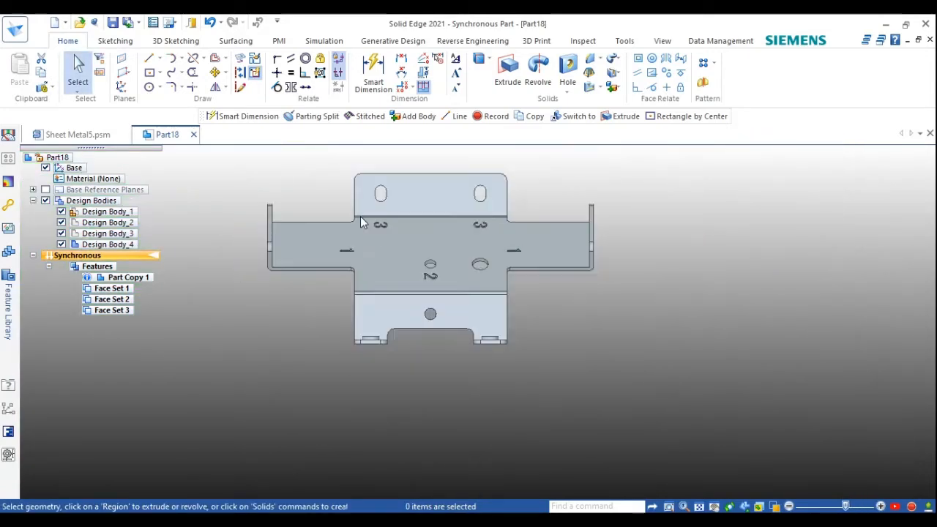
In the front view, select the faces of the fourth bracket's leg that faces the third bracket
scroll(362, 209, "up", 2)
middle_click_drag(364, 201, 428, 198)
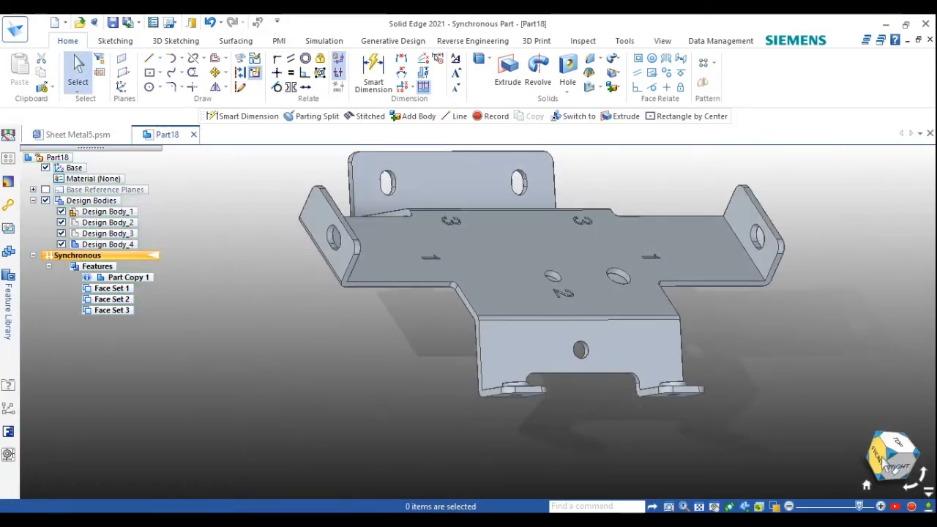
left_click(879, 455)
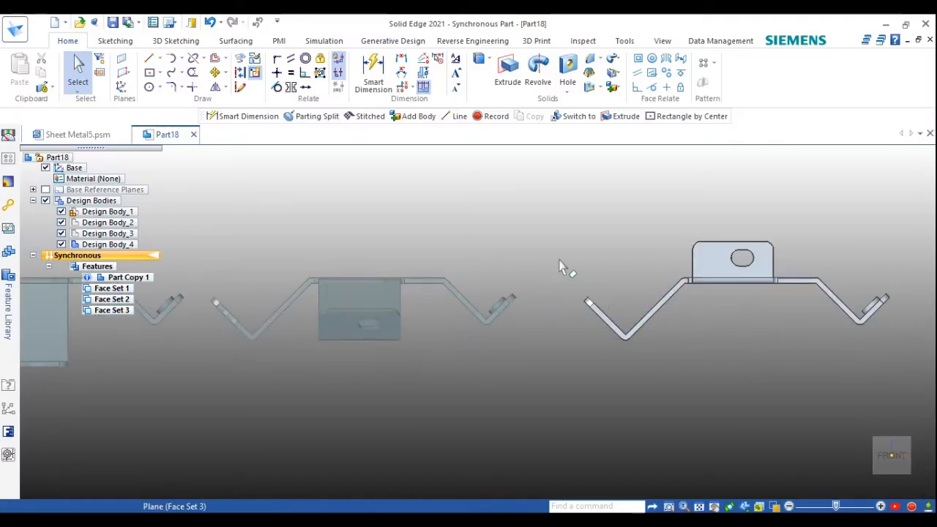
left_click_drag(593, 335, 690, 389)
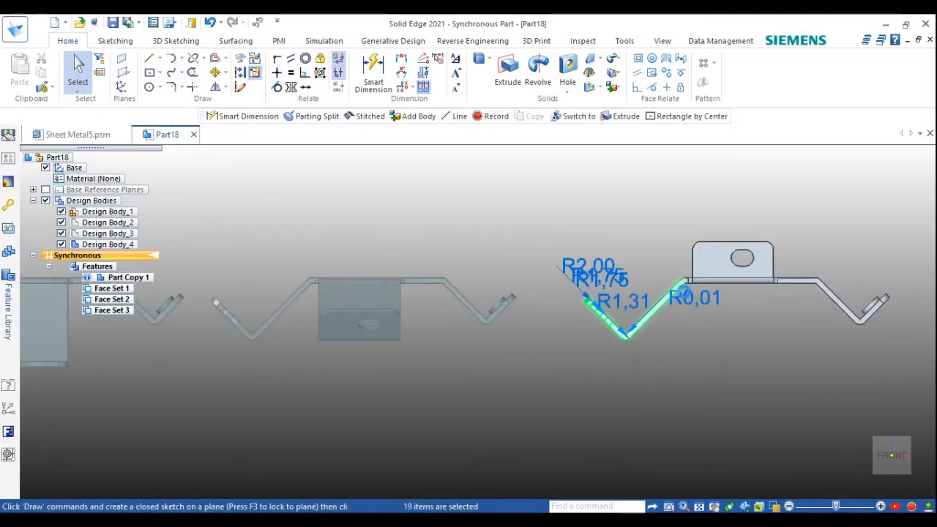
scroll(687, 295, "up", 5)
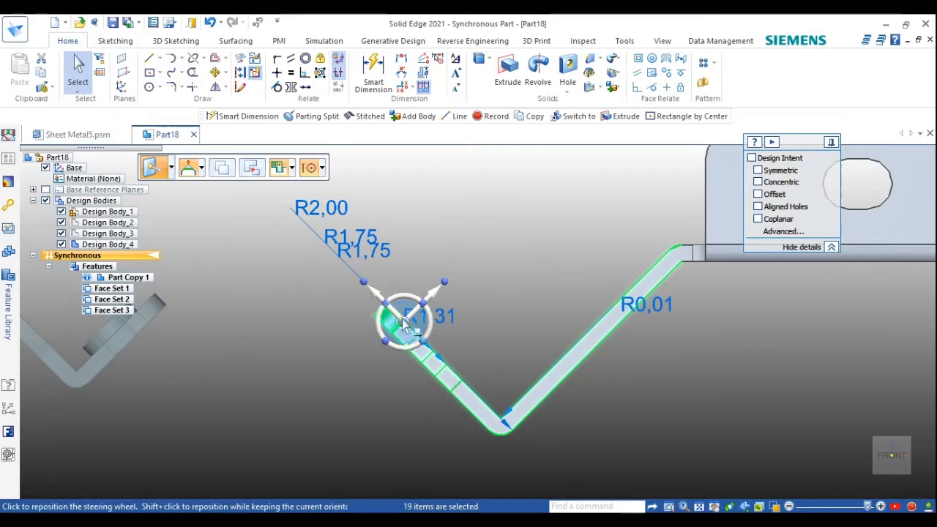
Place the steering wheel on this leg's inner bend edge and rotate the leg by -45° in the front view plane
left_click(416, 324)
scroll(656, 249, "up", 3)
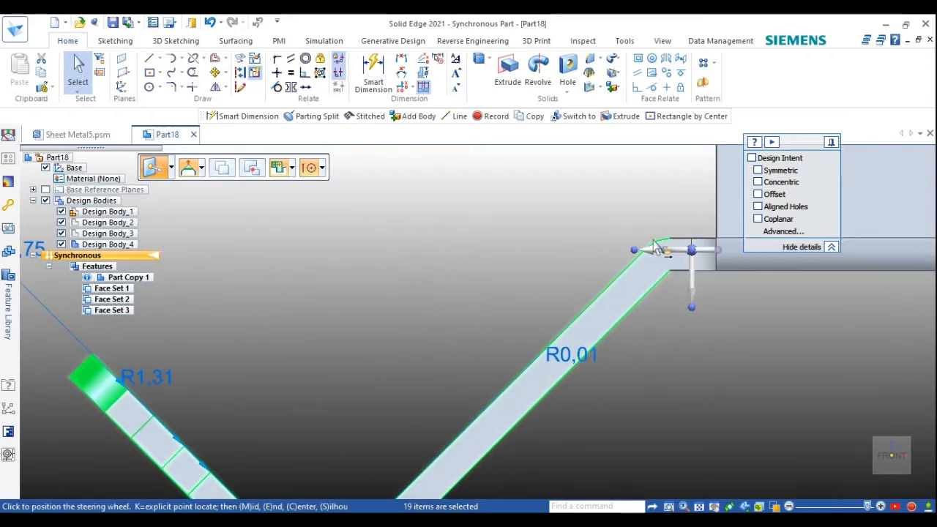
scroll(657, 244, "up", 2)
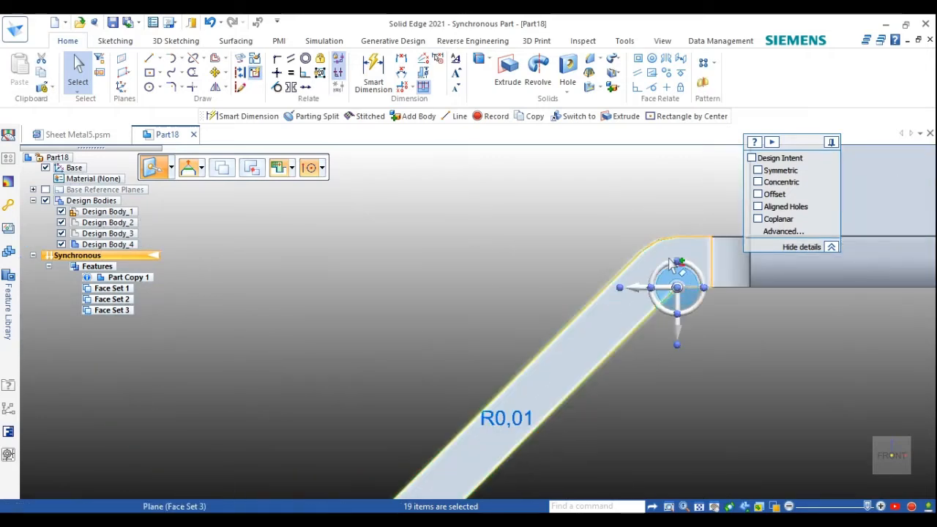
left_click(661, 269)
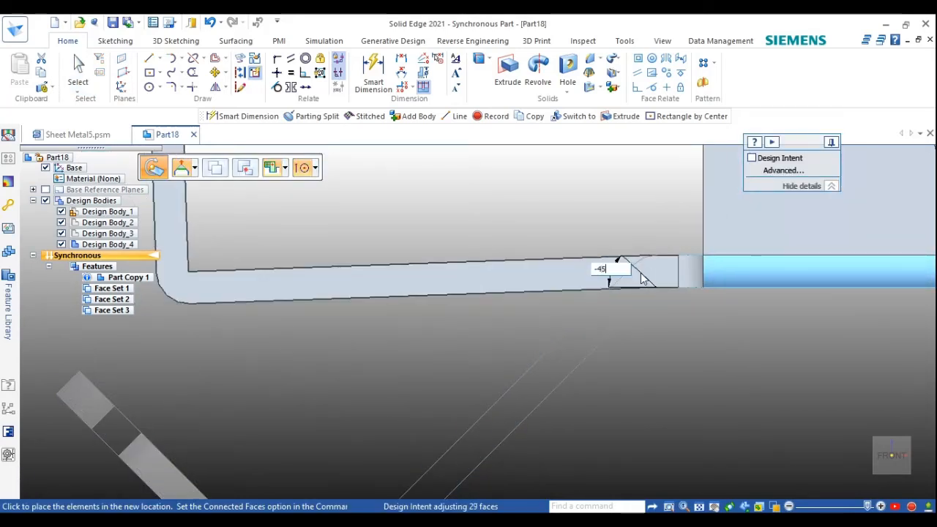
left_click(640, 272)
left_click(641, 274)
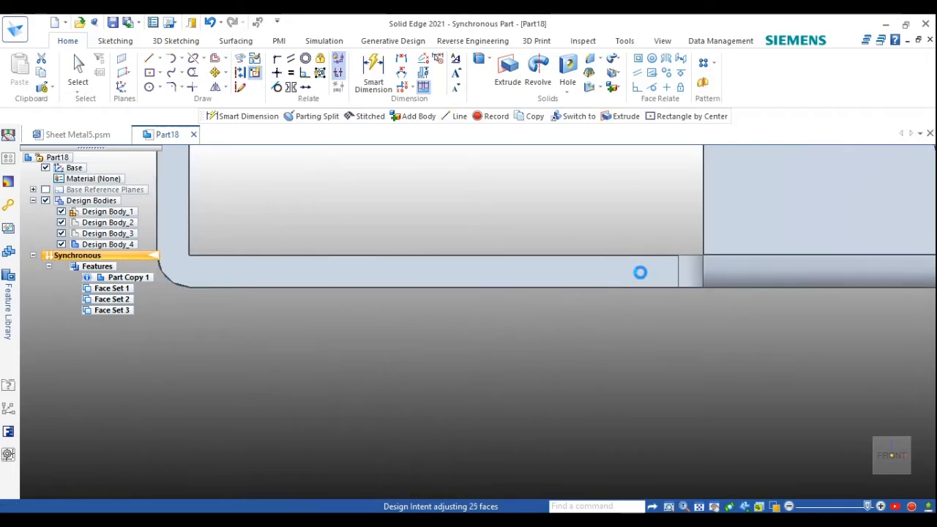
scroll(642, 276, "down", 4)
key("Escape")
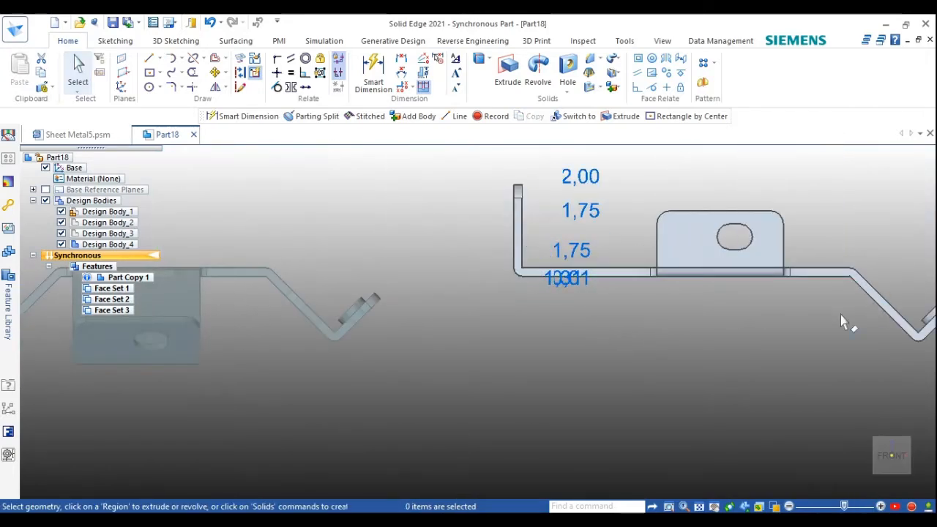
Select the faces of the fourth bracket's remaining angled leg, on the side away from the third bracket
scroll(842, 313, "down", 4)
scroll(910, 324, "up", 6)
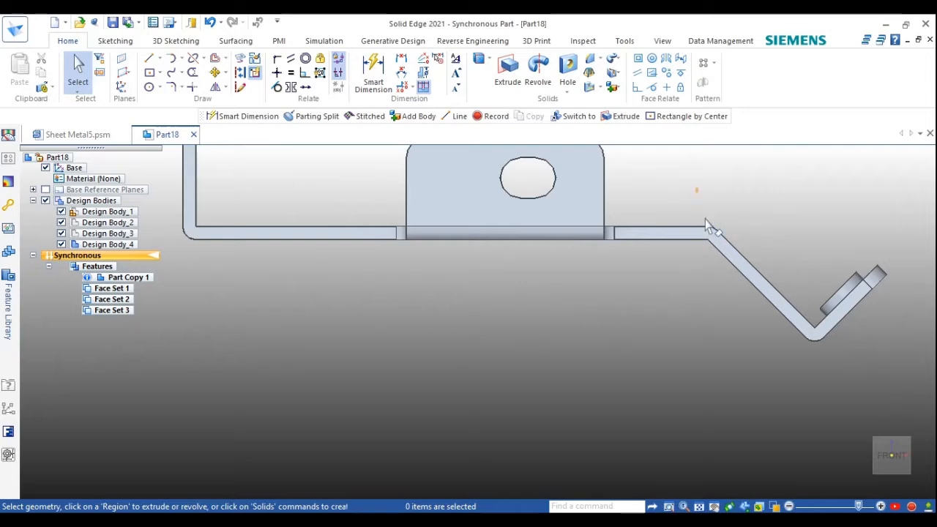
left_click_drag(705, 219, 905, 385)
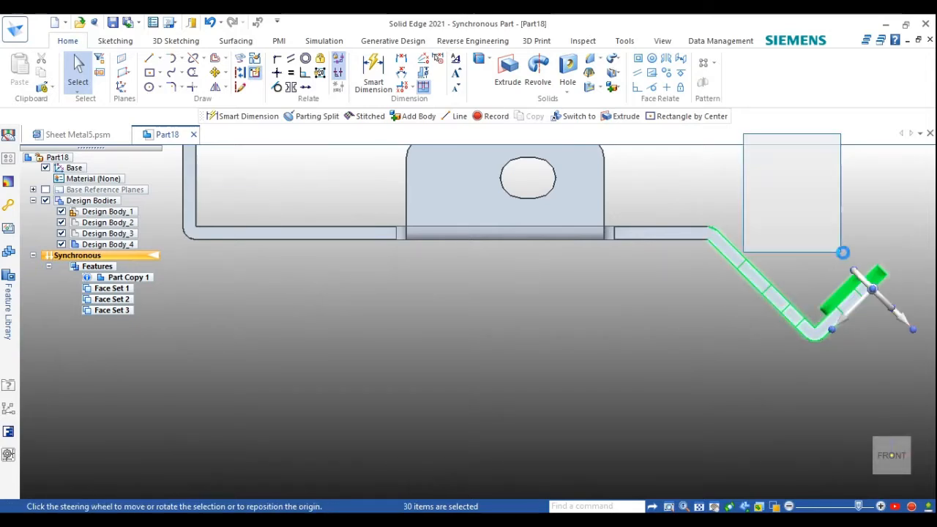
middle_click_drag(856, 268, 844, 328)
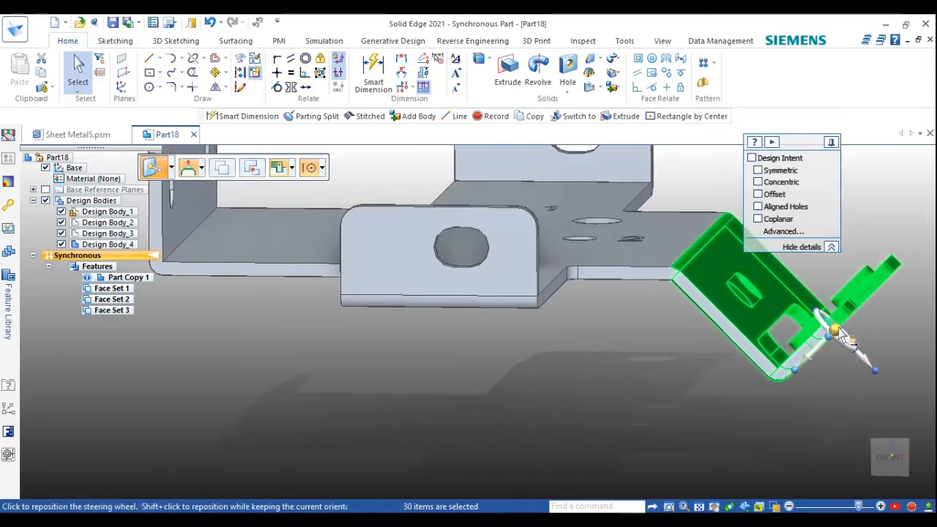
Place the steering wheel on the last angled leg's inner bend edge and rotate the leg outward by 45°
scroll(676, 270, "up", 6)
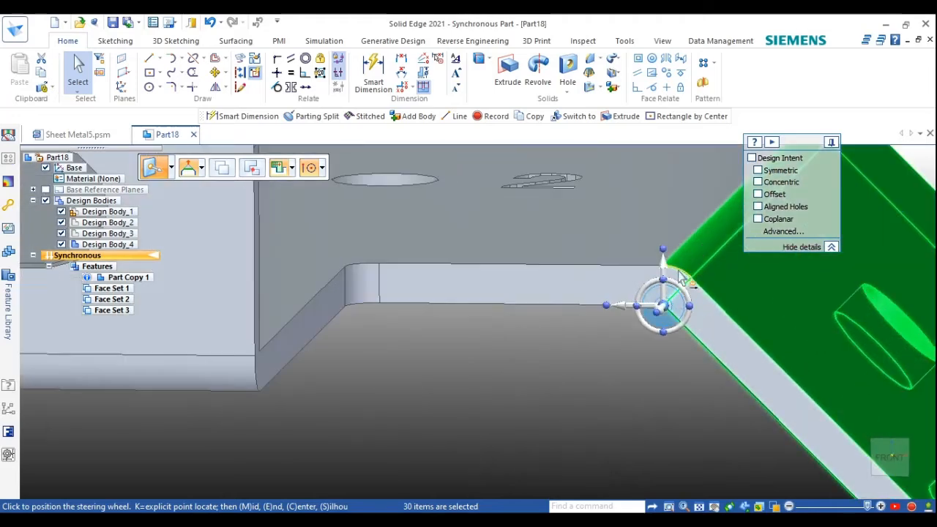
scroll(681, 277, "down", 5)
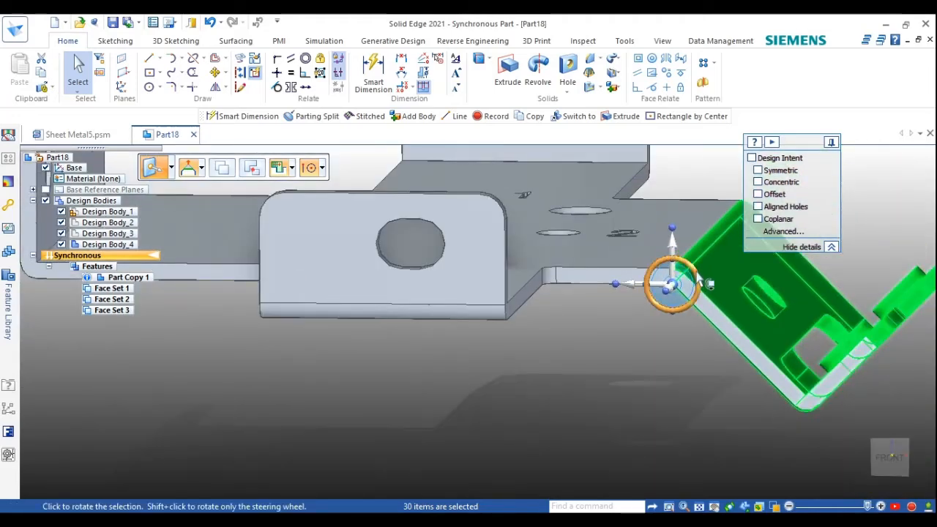
left_click(678, 282)
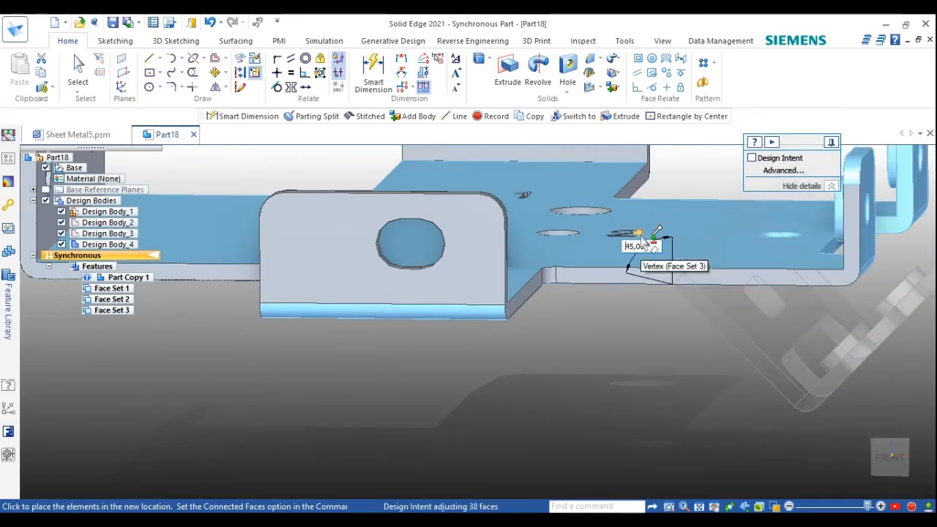
left_click(642, 235)
scroll(673, 333, "down", 2)
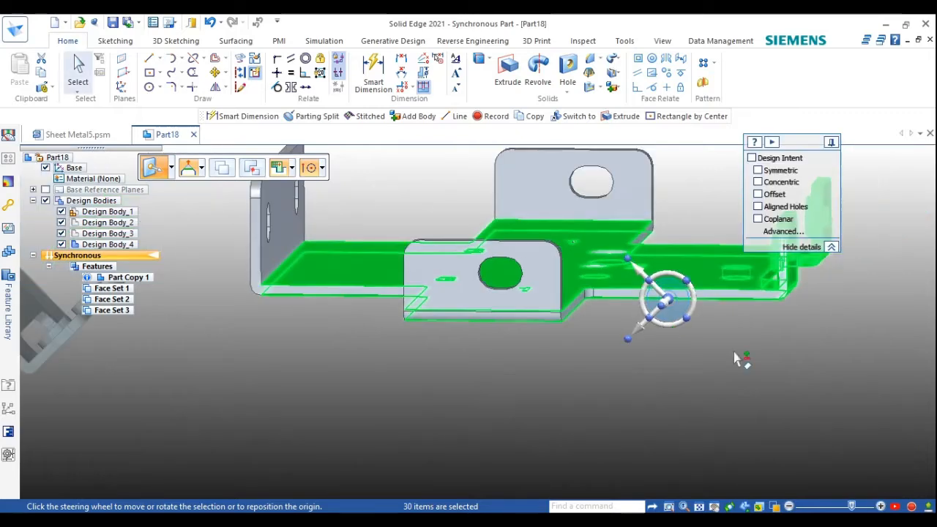
key("Escape")
middle_click_drag(725, 330, 625, 352)
scroll(631, 359, "down", 4)
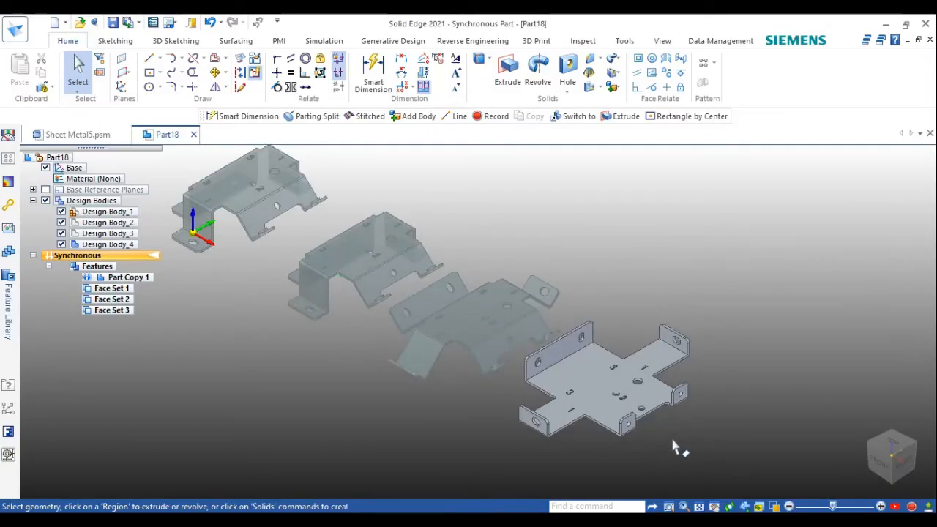
Copy the fourth bracket body 90 mm along the X axis to create the fifth stage
left_click(601, 357)
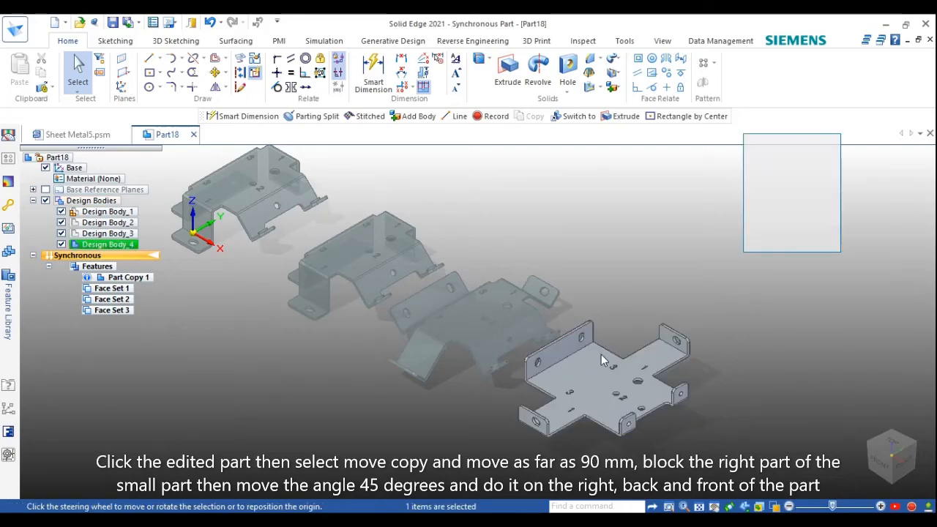
scroll(607, 384, "down", 1)
scroll(606, 383, "down", 2)
scroll(626, 418, "up", 2)
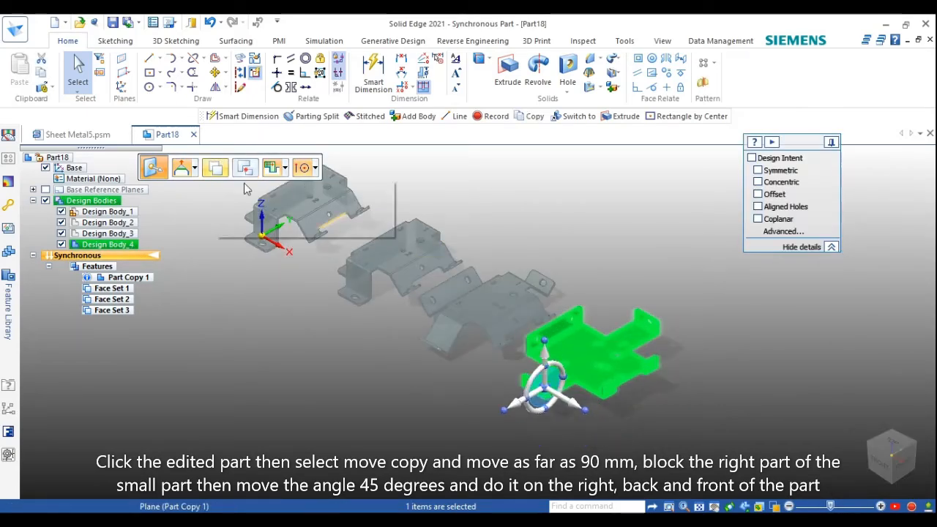
left_click(564, 403)
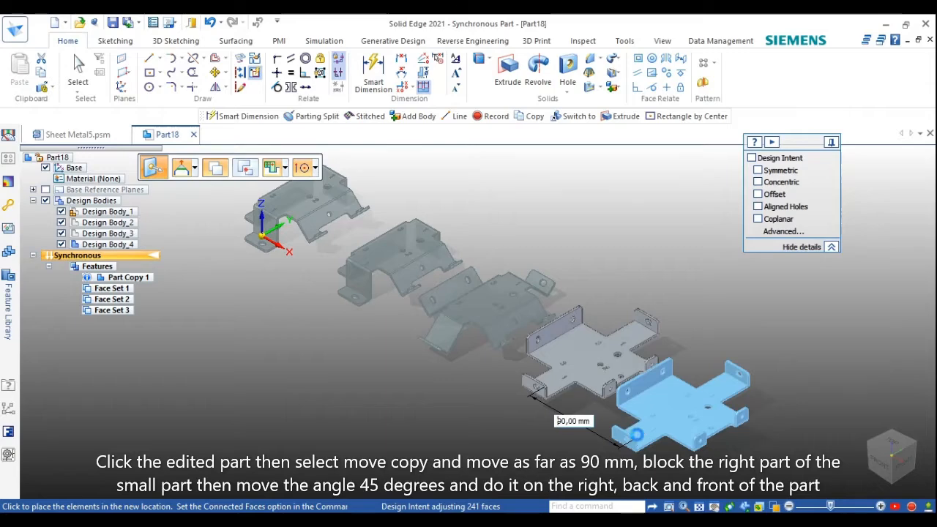
left_click(636, 435)
scroll(677, 448, "up", 3)
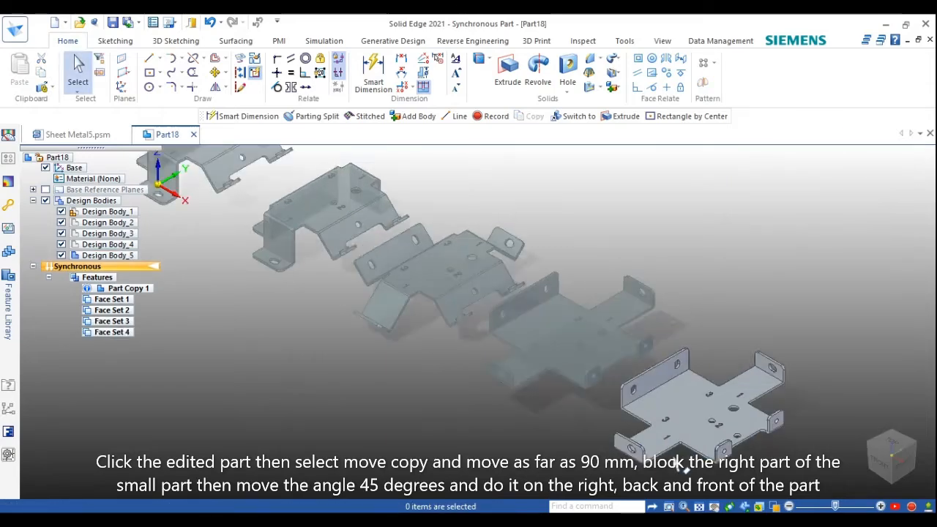
Select the faces of the upright end flange on the fifth bracket's -Y side arm
left_click(904, 456)
scroll(415, 298, "up", 5)
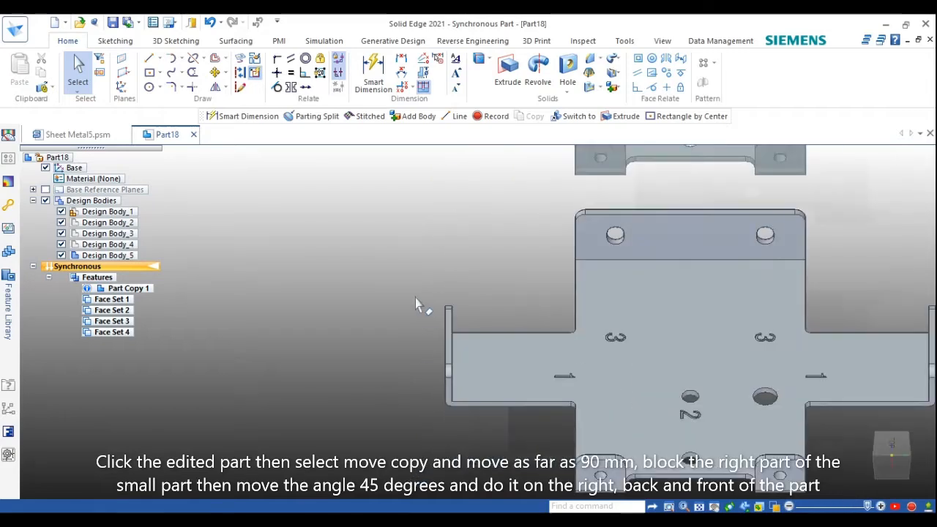
left_click_drag(466, 434, 466, 434)
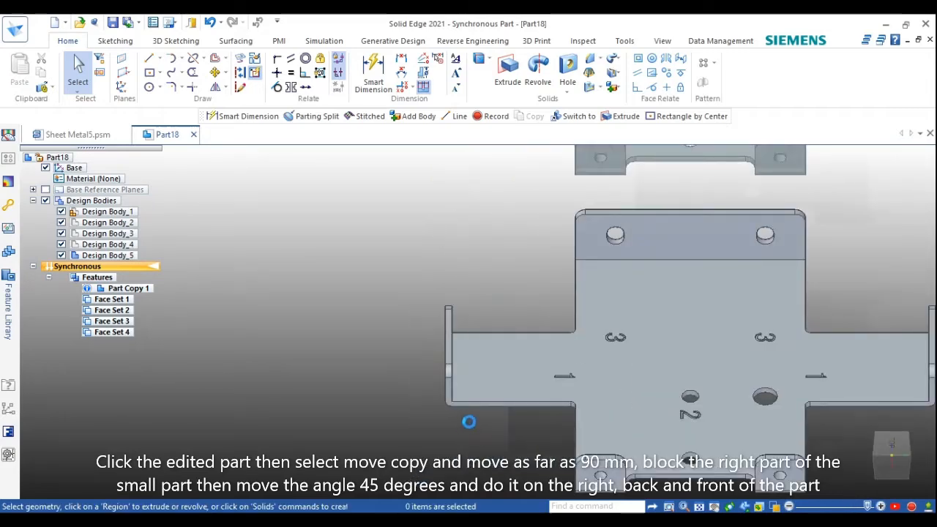
Remove the inner and outer cylindrical bend faces of the -Y side flange from the selection
scroll(468, 422, "up", 6)
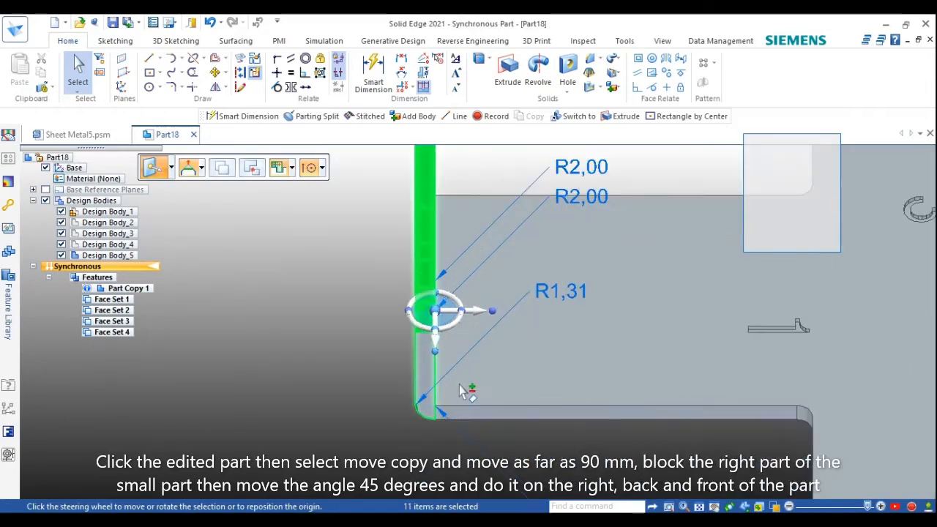
scroll(439, 410, "up", 8)
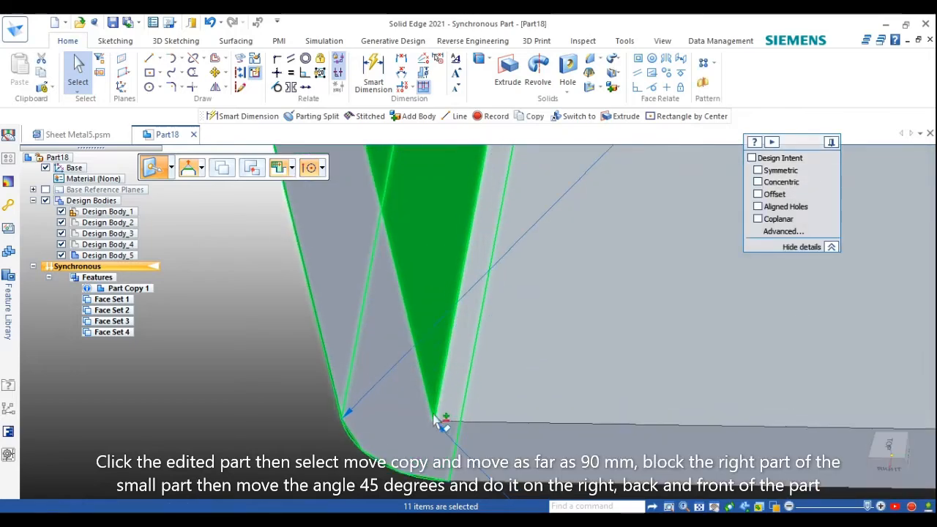
scroll(437, 425, "up", 4)
scroll(414, 404, "up", 6)
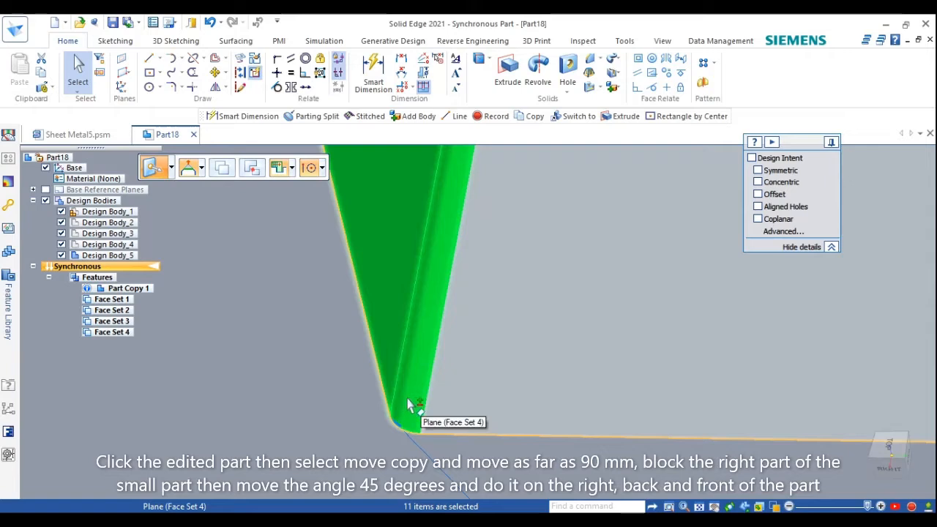
scroll(418, 397, "up", 3)
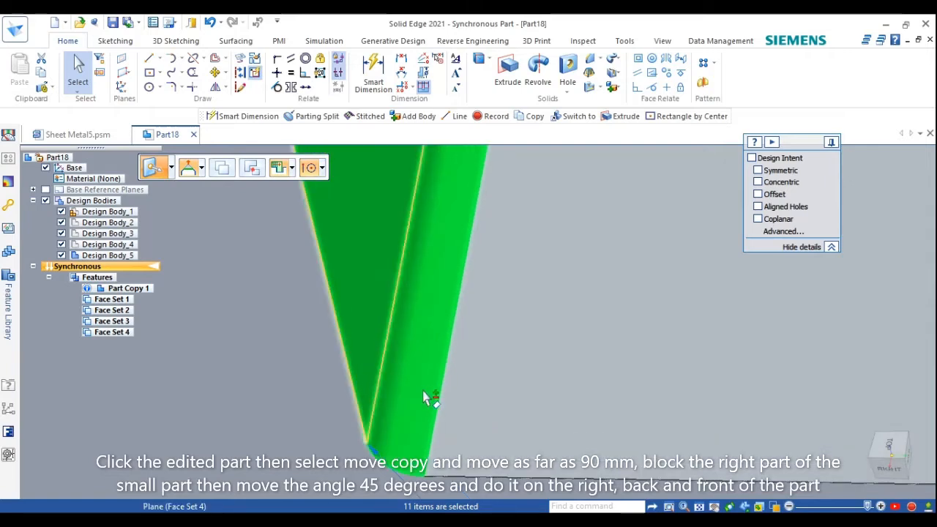
right_click(424, 394)
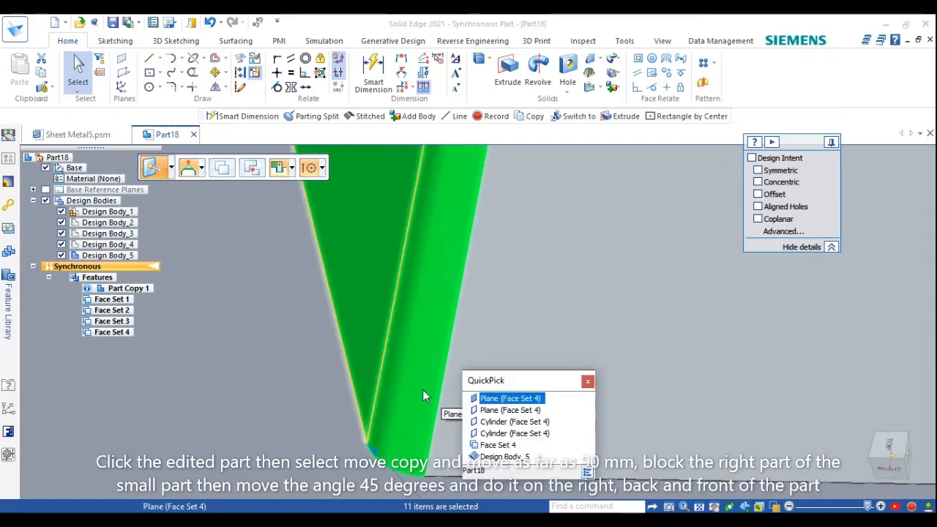
left_click(486, 422, "ctrl")
scroll(487, 425, "down", 4)
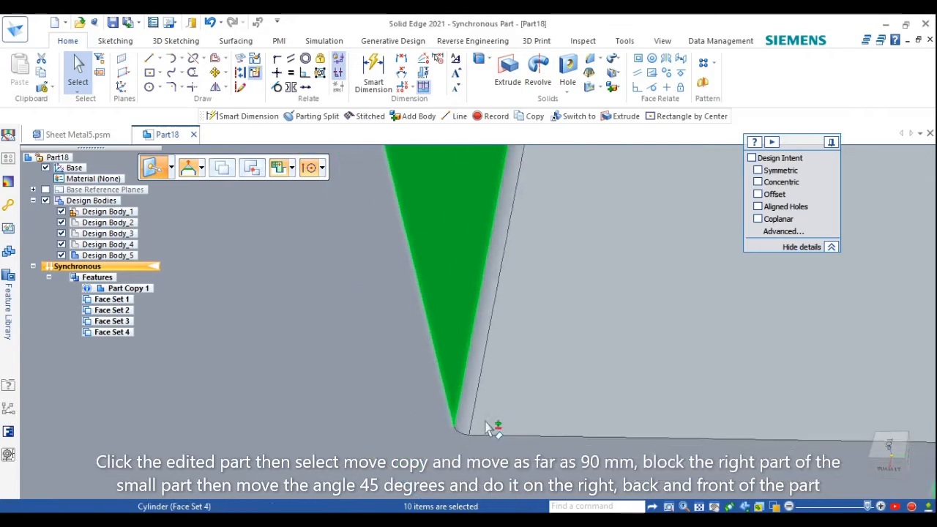
scroll(487, 427, "down", 4)
middle_click_drag(490, 422, 545, 373)
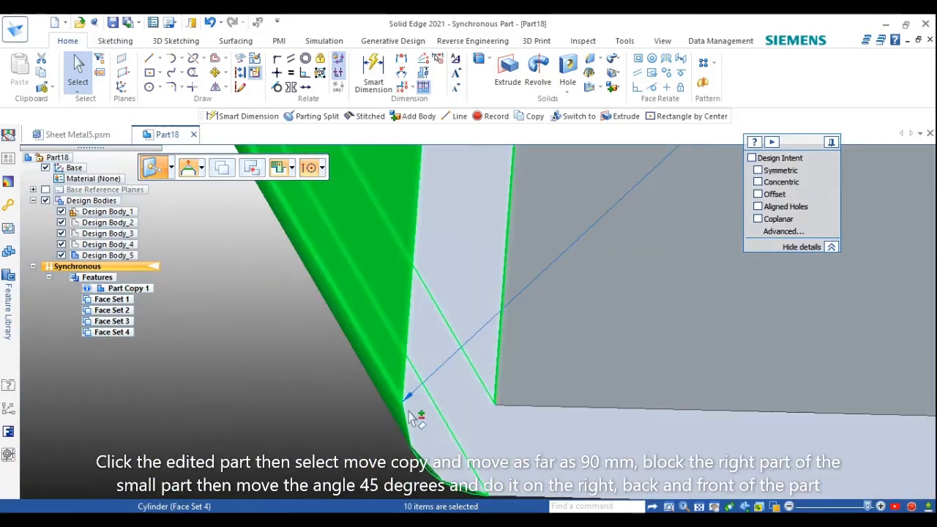
left_click(396, 422, "ctrl")
scroll(409, 431, "down", 5)
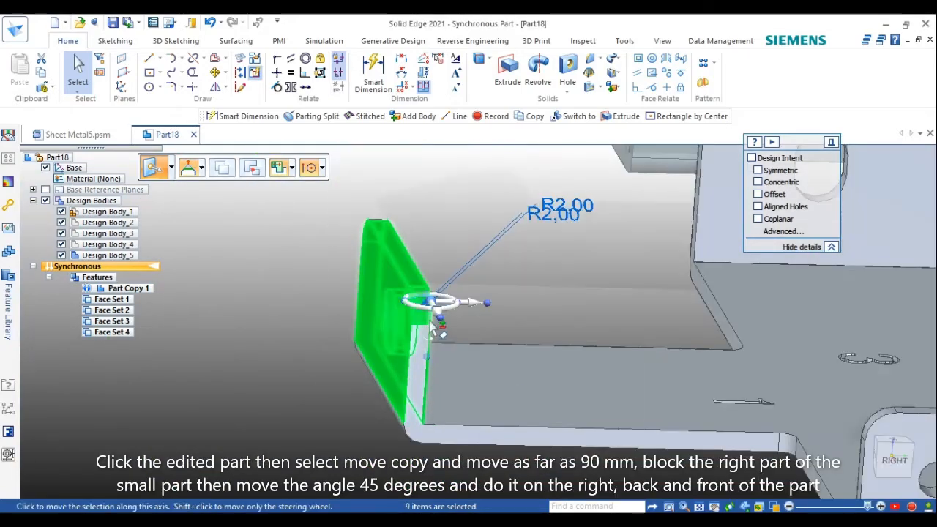
Place the steering wheel on the -Y side flange's inner bend edge and rotate the flange outward by 45°
left_click(437, 302)
scroll(444, 396, "up", 3)
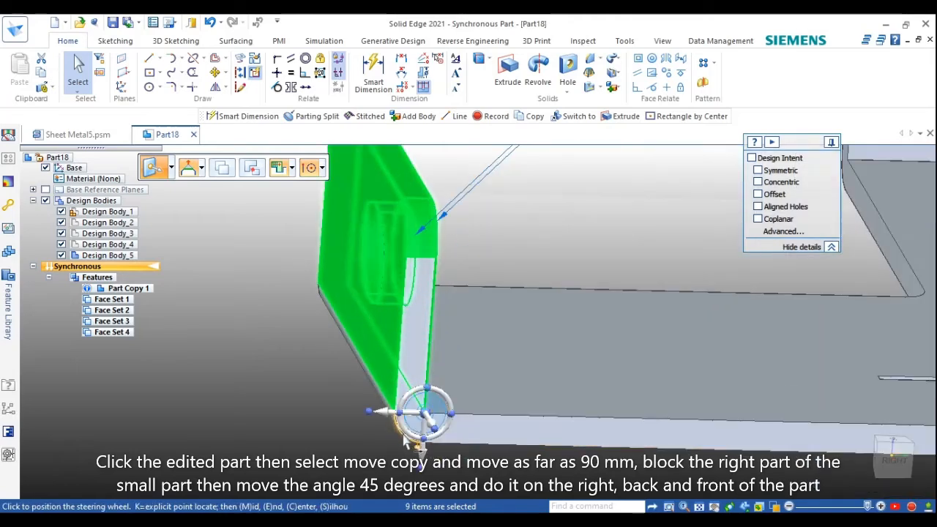
left_click(449, 408)
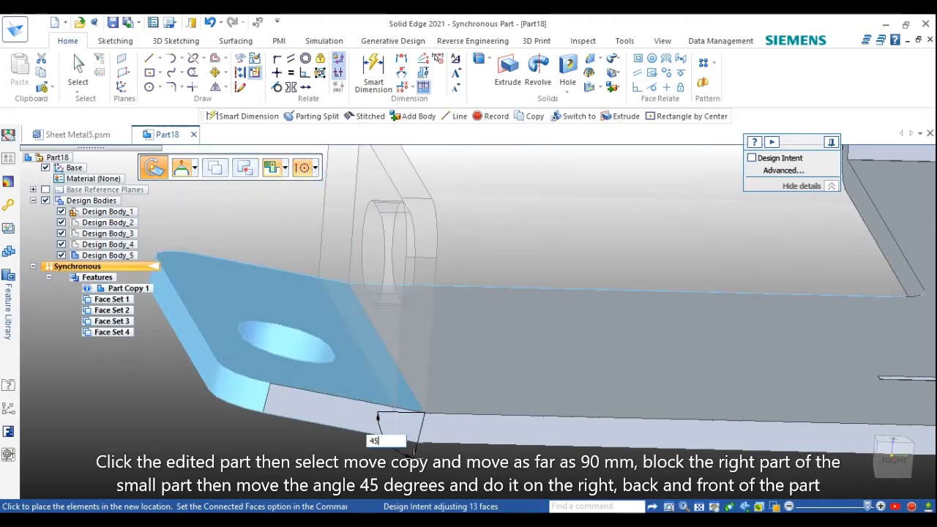
key("Return")
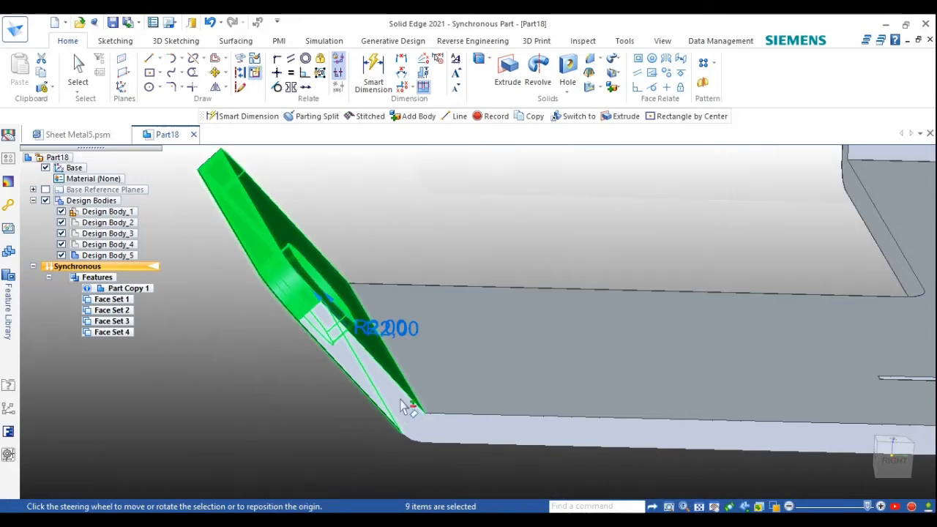
scroll(396, 391, "down", 8)
scroll(723, 428, "up", 8)
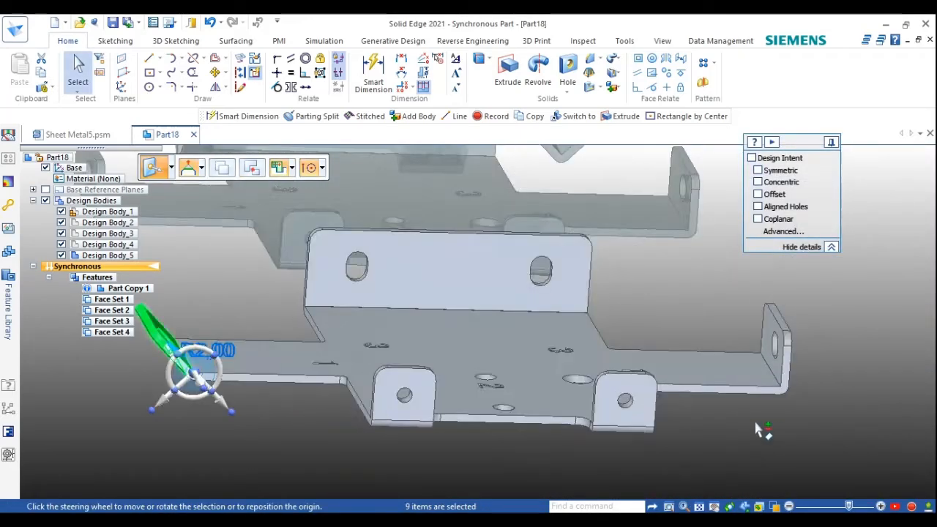
key("Escape")
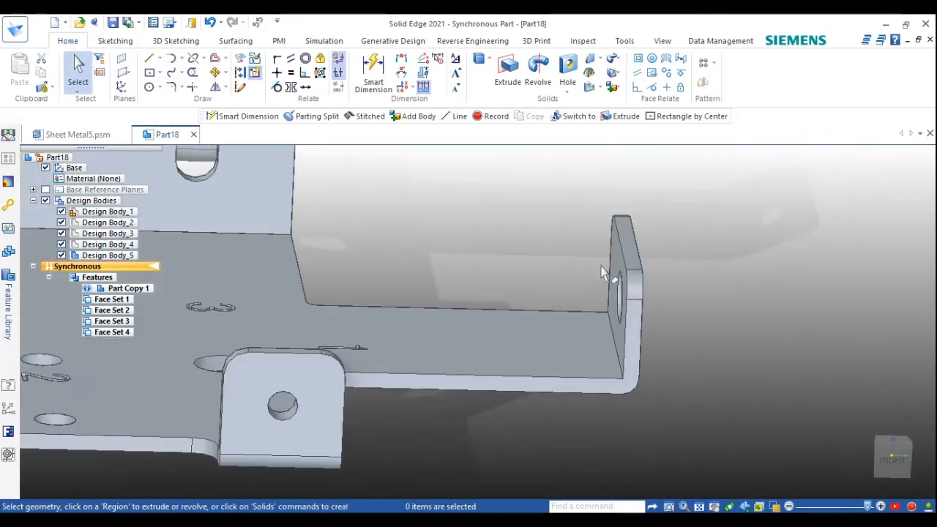
Select the faces of the upright end flange on the fifth bracket's +Y side arm
left_click_drag(678, 429, 676, 418)
scroll(659, 381, "up", 5)
scroll(621, 381, "up", 5)
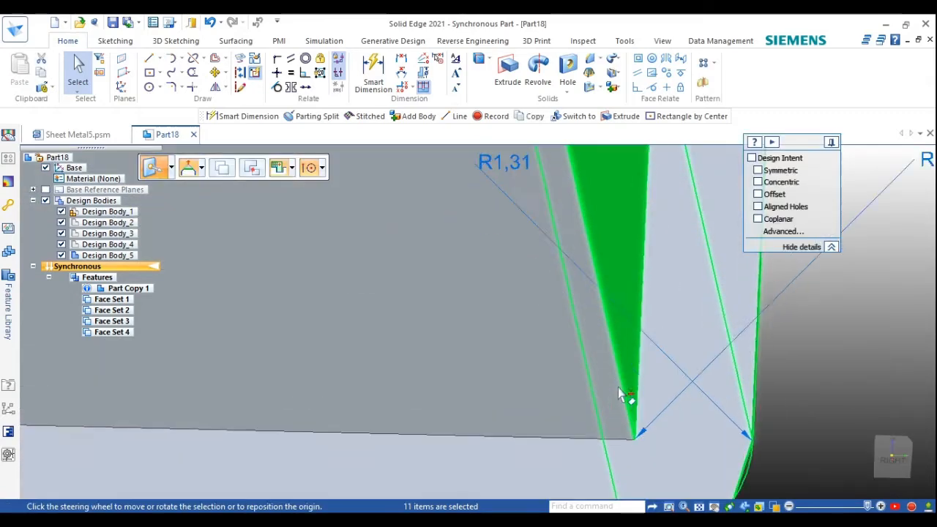
Remove the inner and outer cylindrical bend faces of the +Y side flange from the selection
right_click(641, 417)
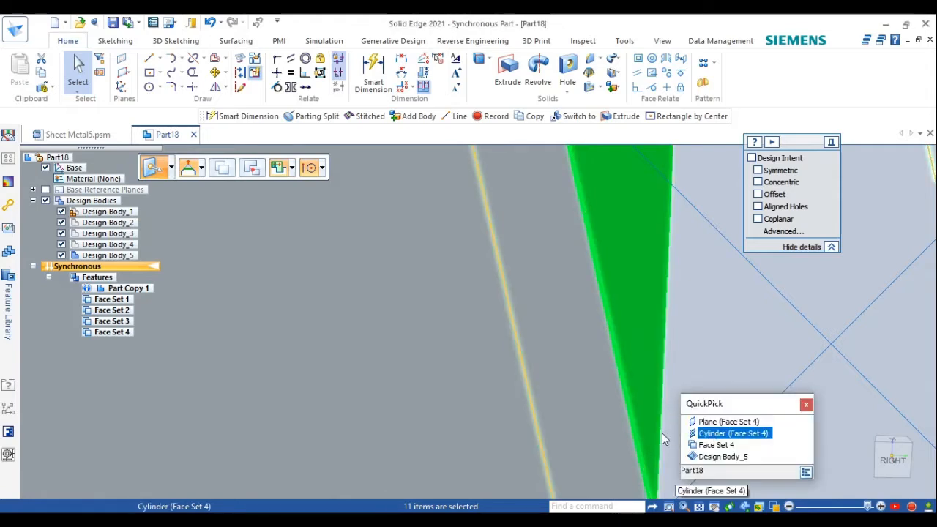
scroll(637, 440, "down", 3)
scroll(643, 477, "up", 6)
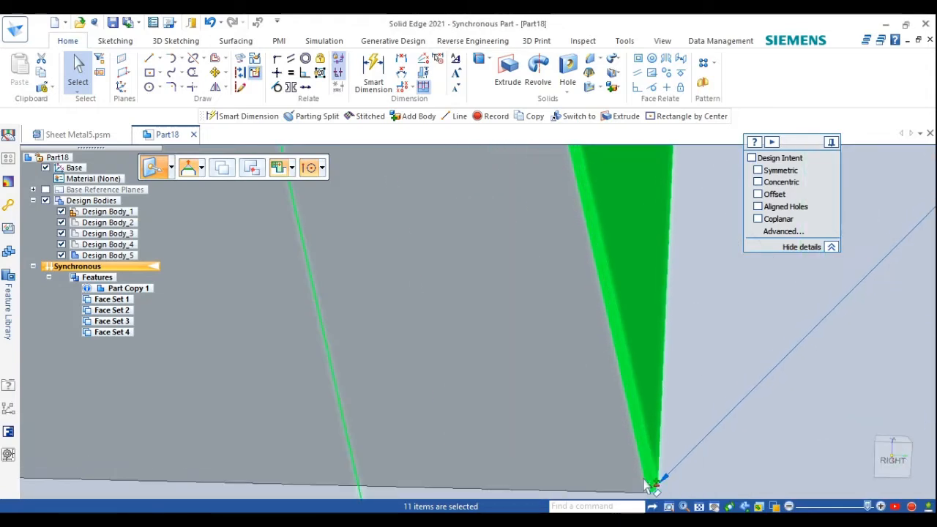
scroll(646, 485, "up", 4)
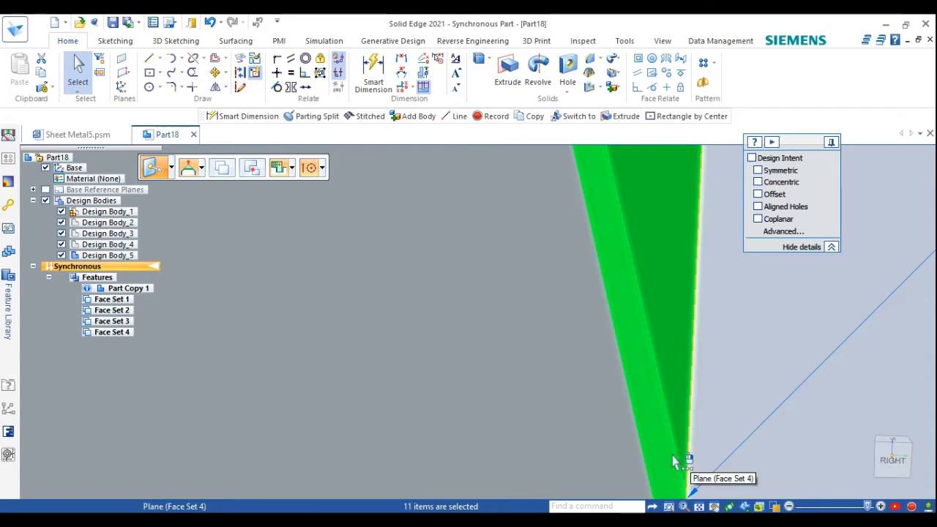
right_click(673, 456)
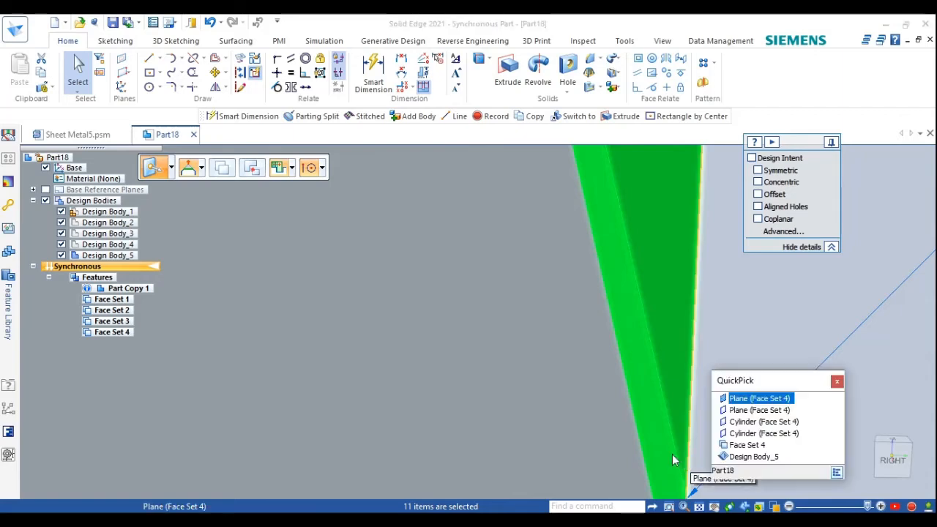
left_click(749, 423)
scroll(646, 389, "down", 5)
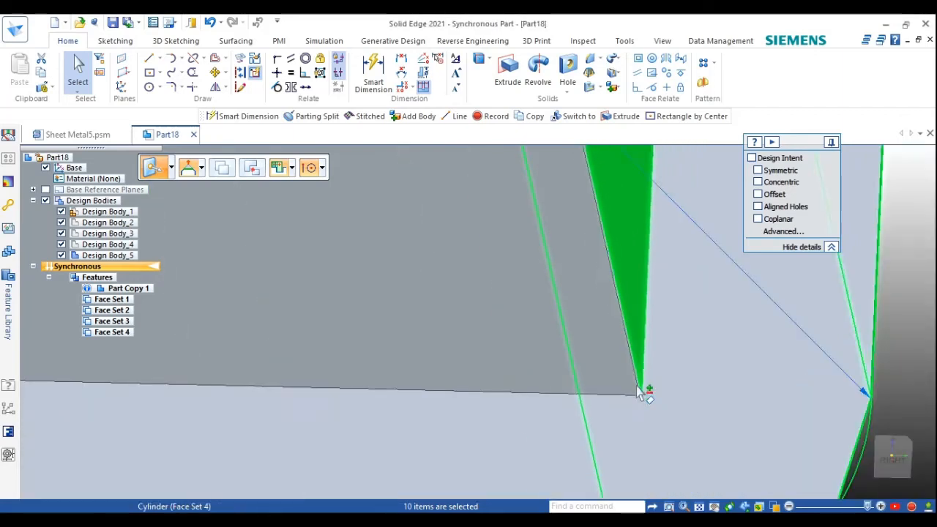
middle_click_drag(648, 388, 748, 392)
left_click(730, 404)
scroll(752, 399, "down", 5)
scroll(712, 268, "up", 4)
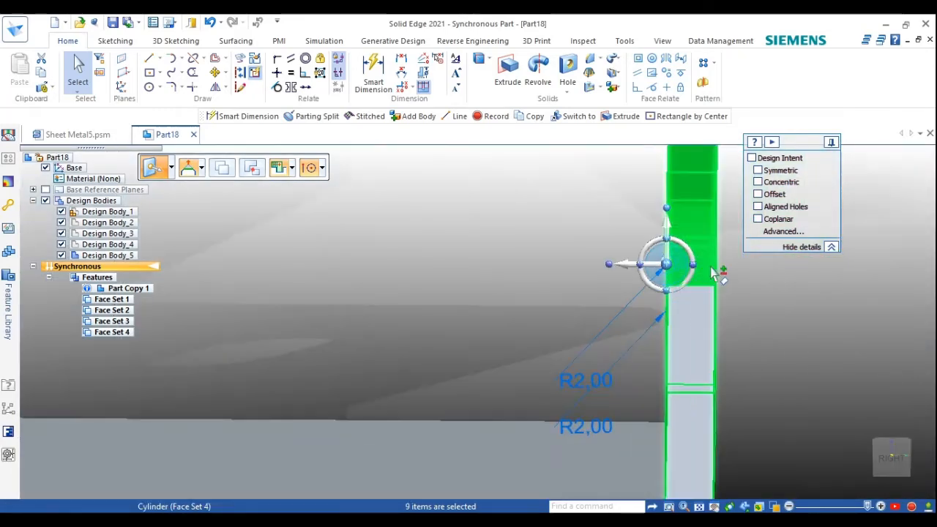
Place the steering wheel on the +Y side flange's inner bend edge and rotate the flange outward by -45°
left_click(667, 266)
scroll(666, 267, "down", 4)
scroll(684, 389, "up", 4)
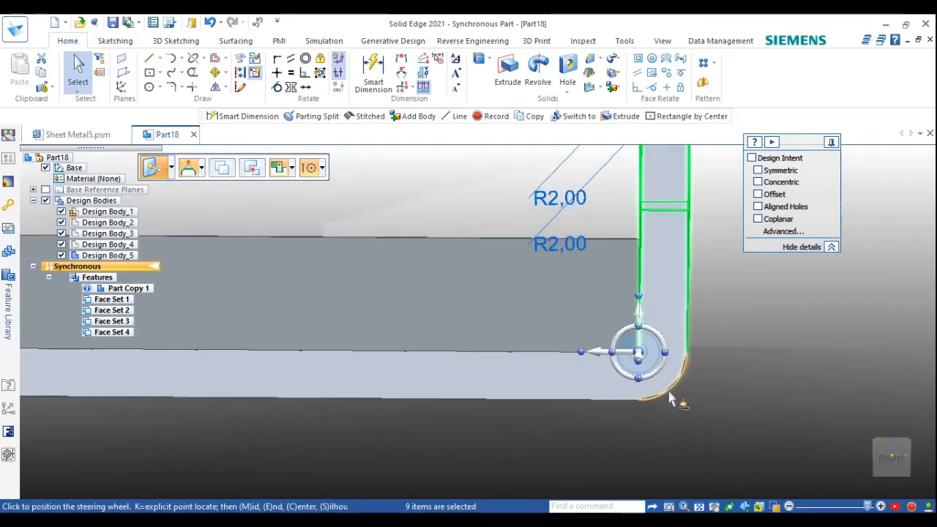
left_click(621, 335)
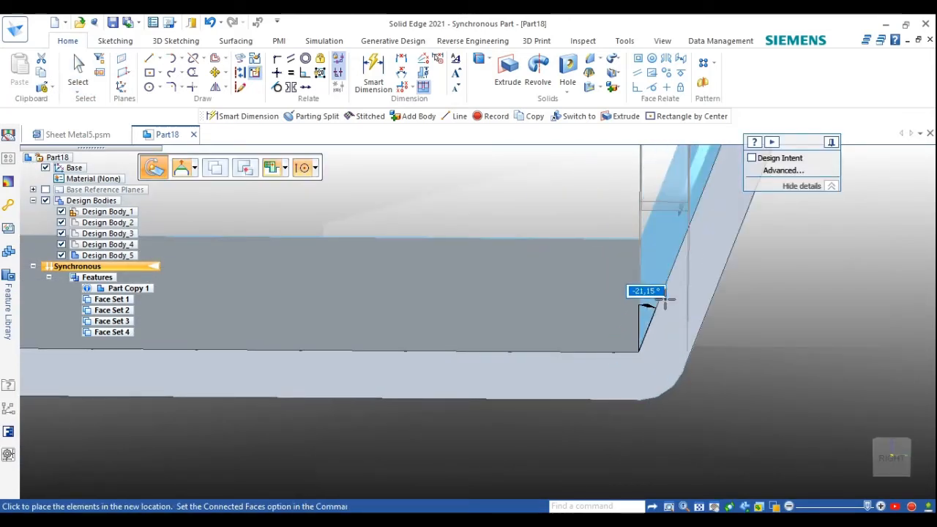
type("-45")
key("Return")
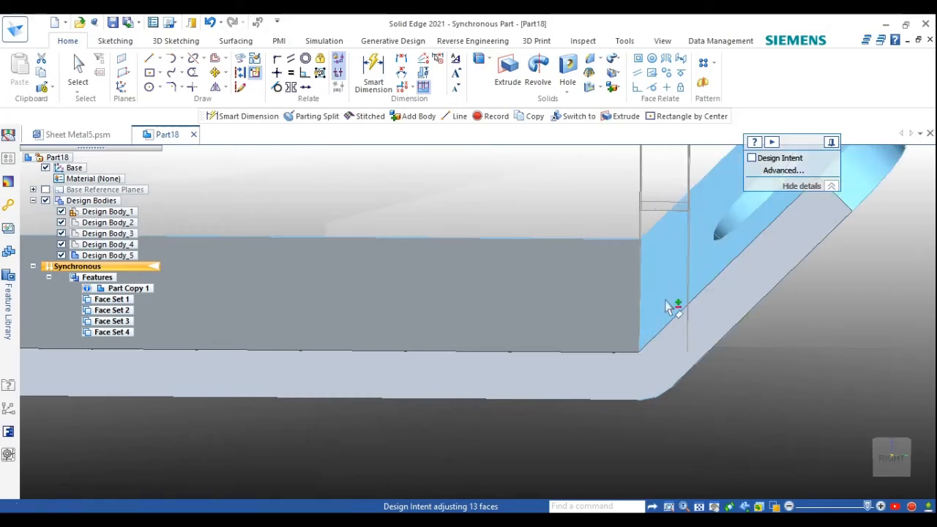
scroll(587, 339, "down", 6)
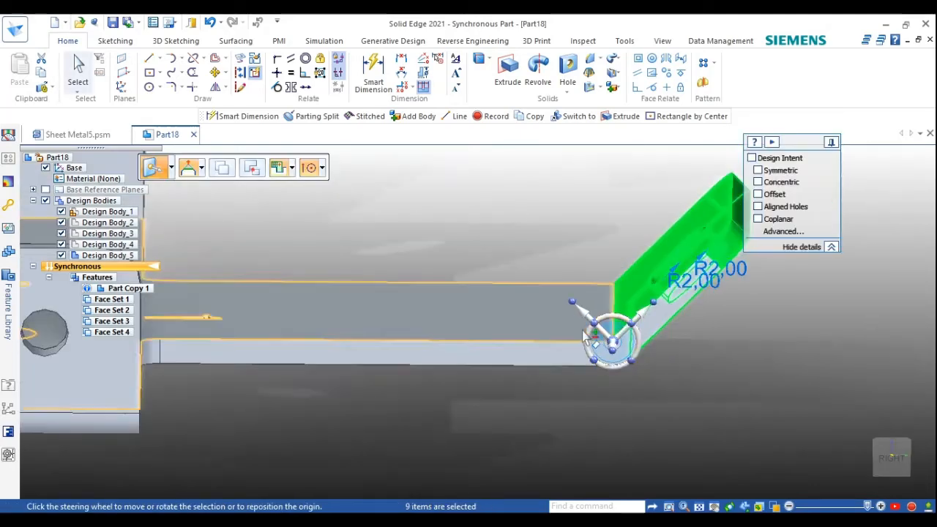
middle_click_drag(395, 338, 582, 342)
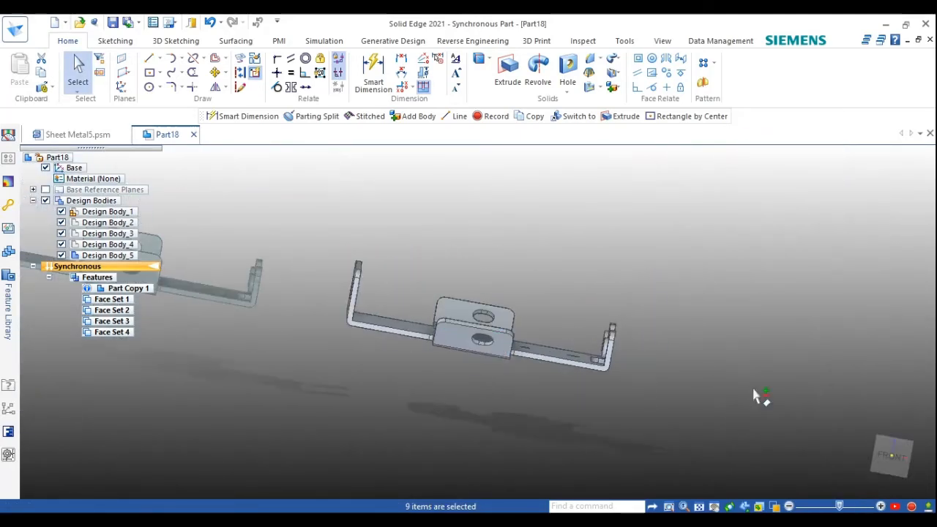
key("Escape")
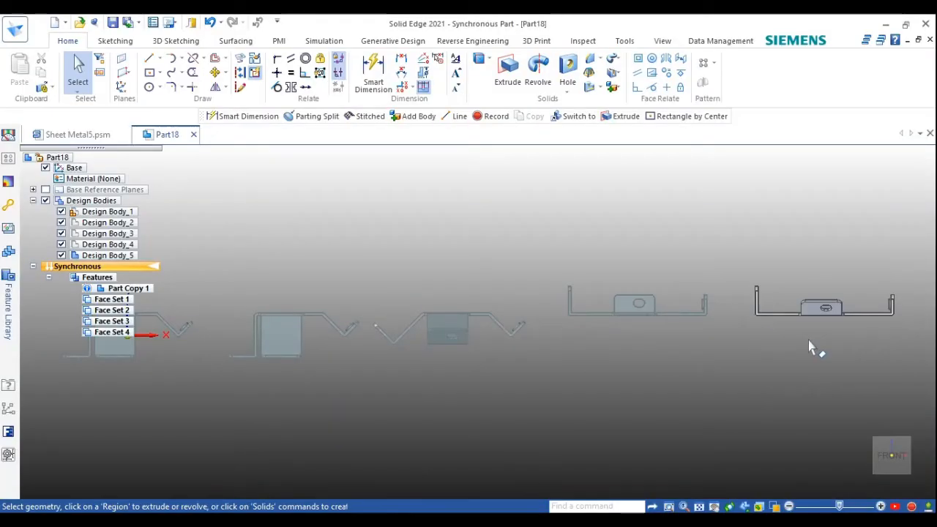
Select the faces of the fifth bracket's upright -X end flange and place the steering wheel on its inner bend edge
scroll(811, 348, "up", 5)
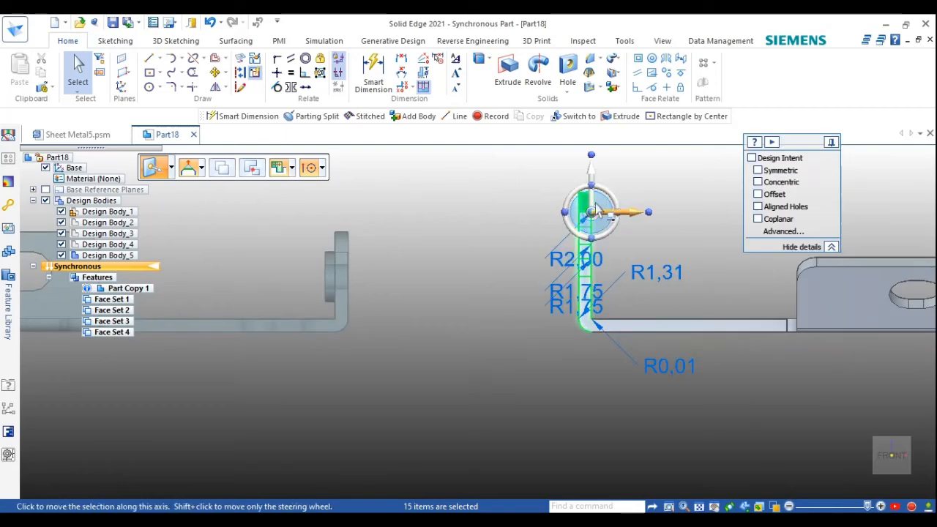
left_click(595, 219)
scroll(619, 322, "up", 2)
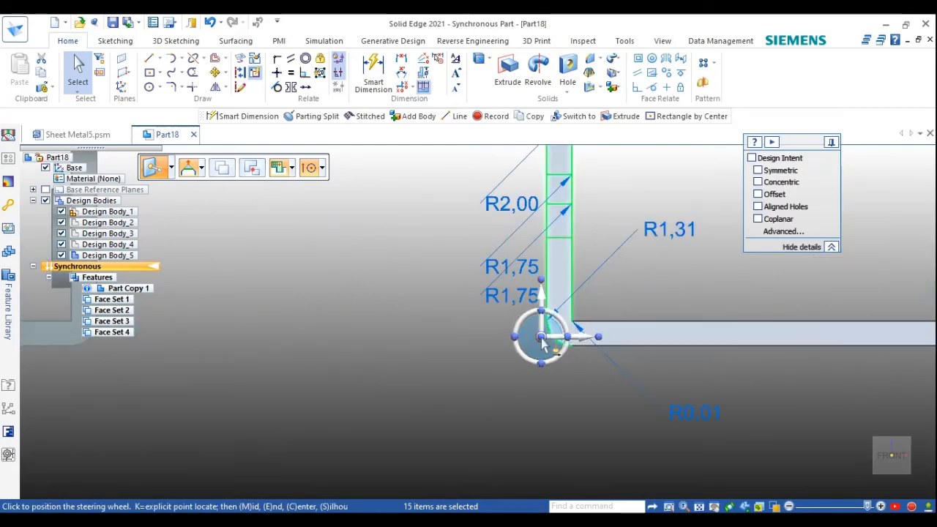
middle_click_drag(593, 327, 556, 339)
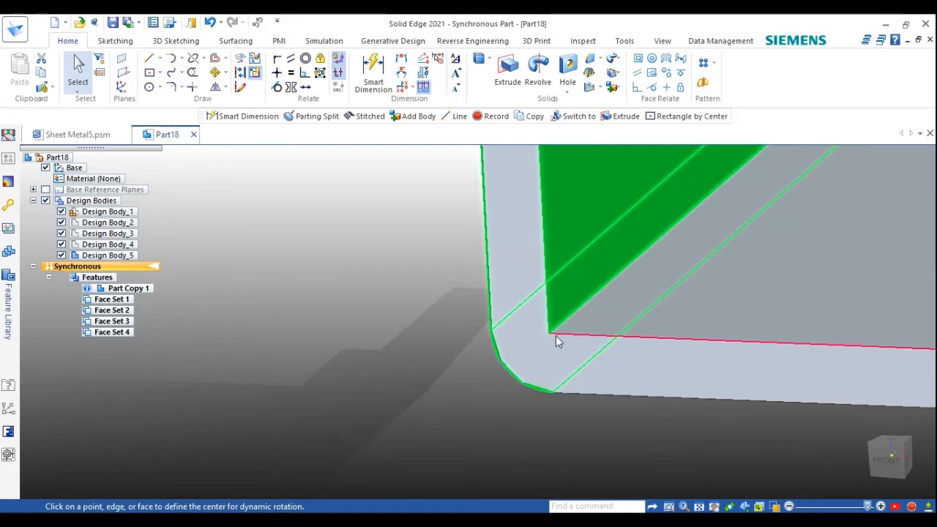
left_click(594, 316)
Remove the inner and outer cylindrical bend faces of the -X end flange from the selection
scroll(582, 326, "up", 4)
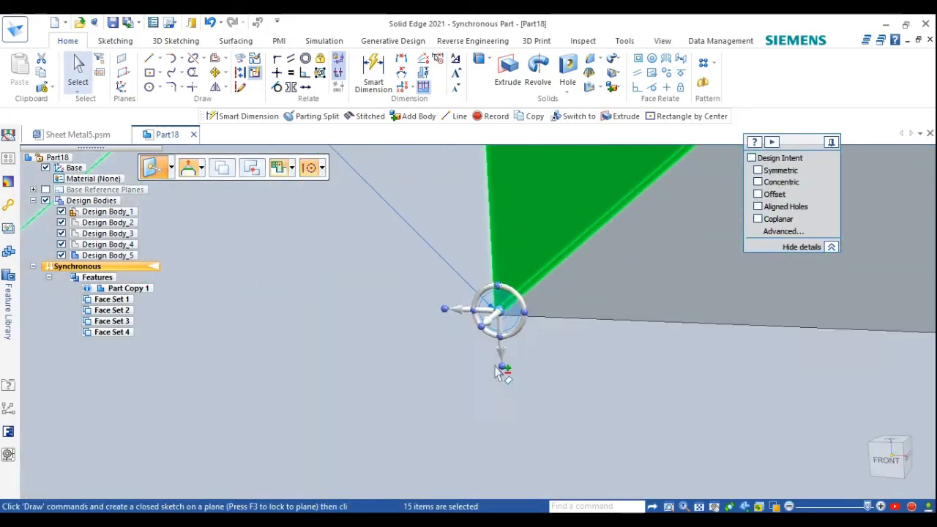
scroll(495, 366, "up", 1)
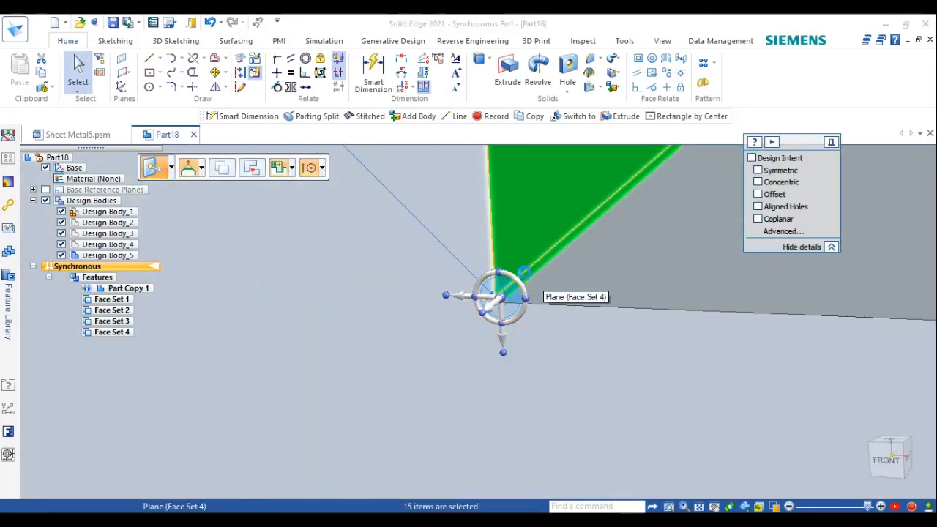
right_click(524, 272)
left_click(590, 295)
scroll(556, 329, "up", 5)
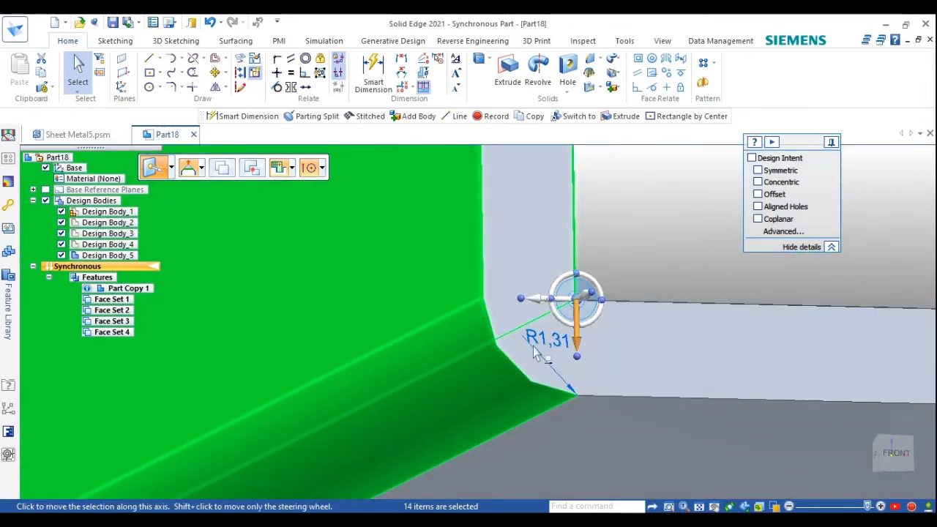
left_click(506, 362, "ctrl")
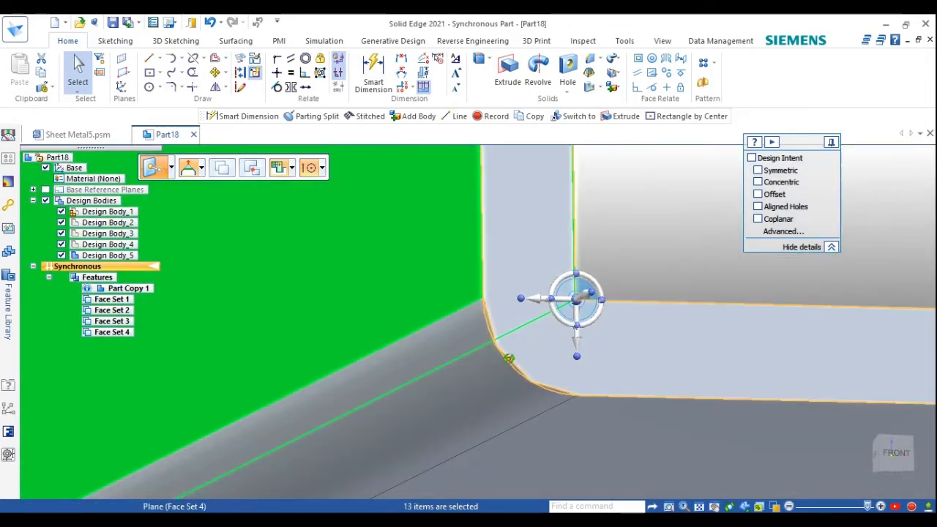
scroll(592, 304, "up", 3)
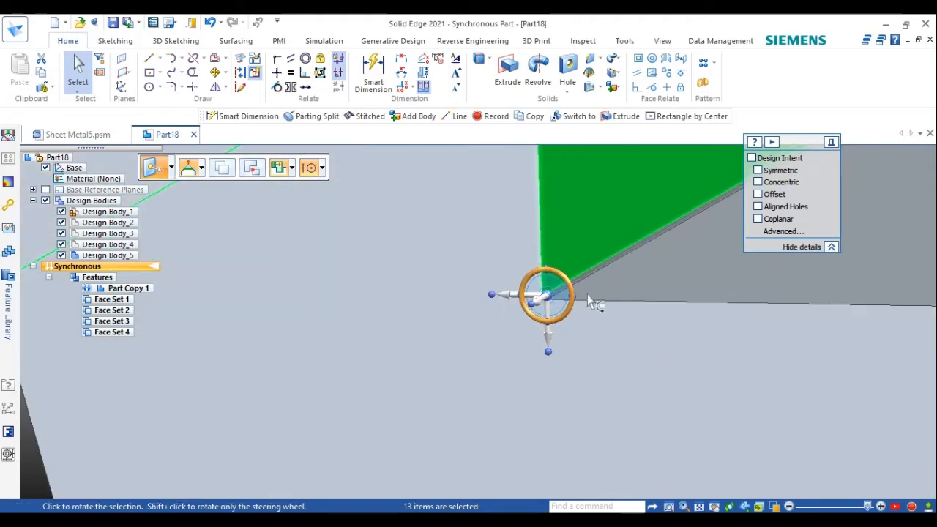
Rotate the fifth bracket's -X end flange outward by 45° about its inner bend edge and clear the selection
left_click(569, 311)
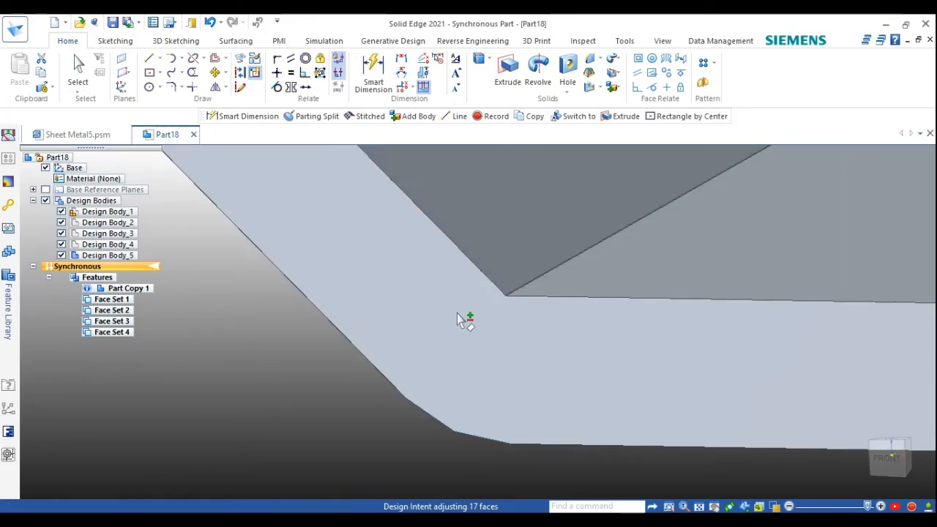
scroll(464, 319, "down", 4)
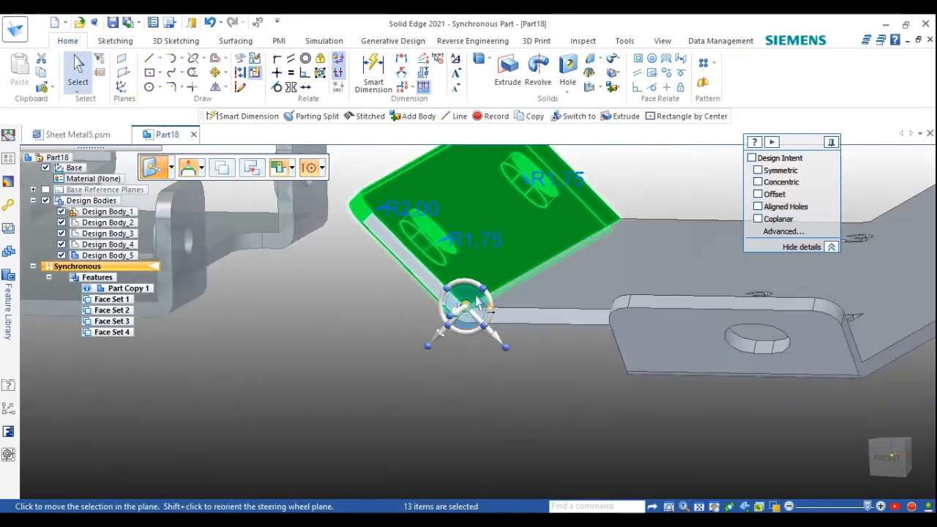
scroll(477, 301, "down", 5)
scroll(828, 283, "up", 4)
key("Escape")
Select the faces of the two small upright flanges at the fifth bracket's +X end
middle_click_drag(787, 292, 822, 274)
scroll(841, 286, "up", 2)
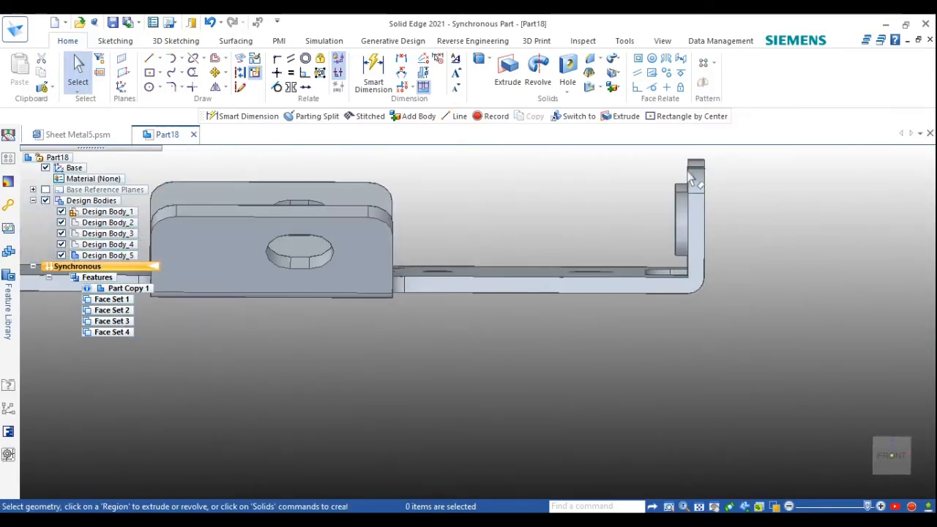
scroll(696, 181, "down", 2)
scroll(698, 182, "up", 2)
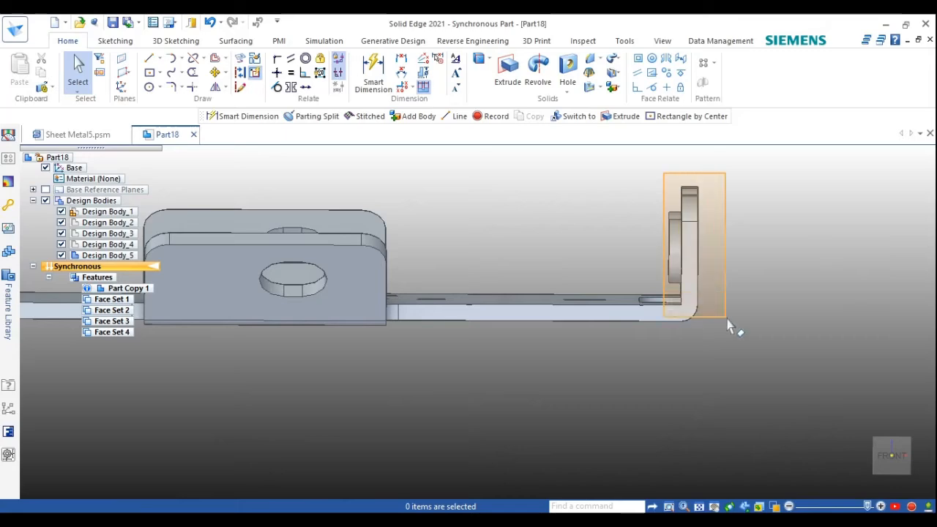
left_click_drag(737, 331, 735, 327)
Remove the inner and outer cylindrical bend faces of the -Y side small flange from the selection
scroll(720, 303, "up", 3)
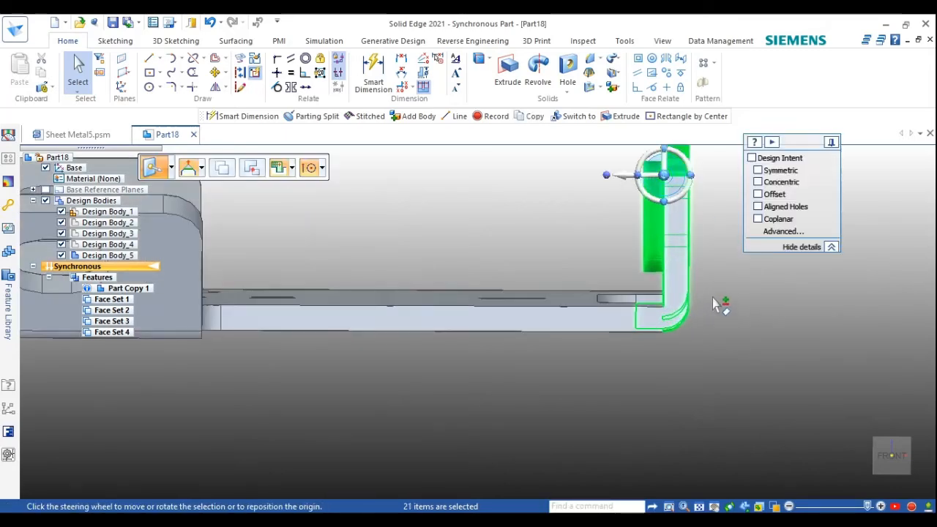
scroll(710, 297, "up", 8)
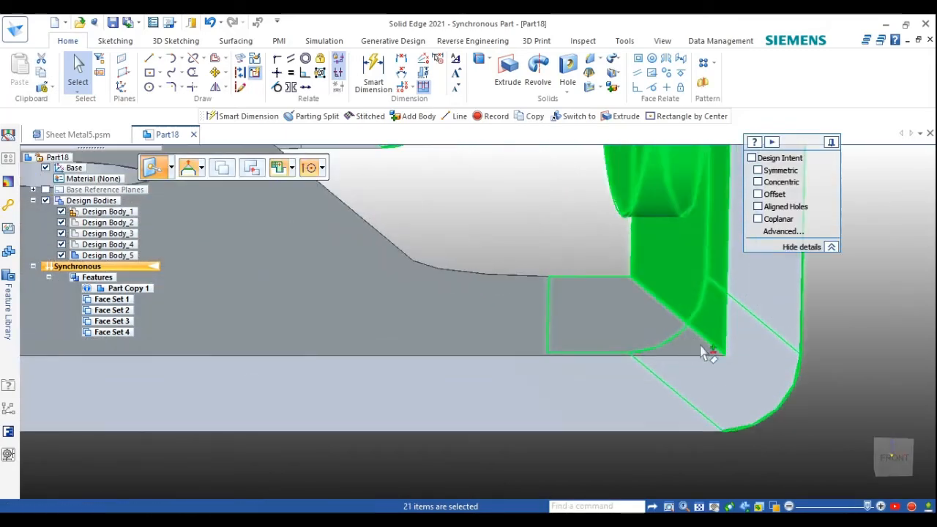
scroll(734, 366, "up", 2)
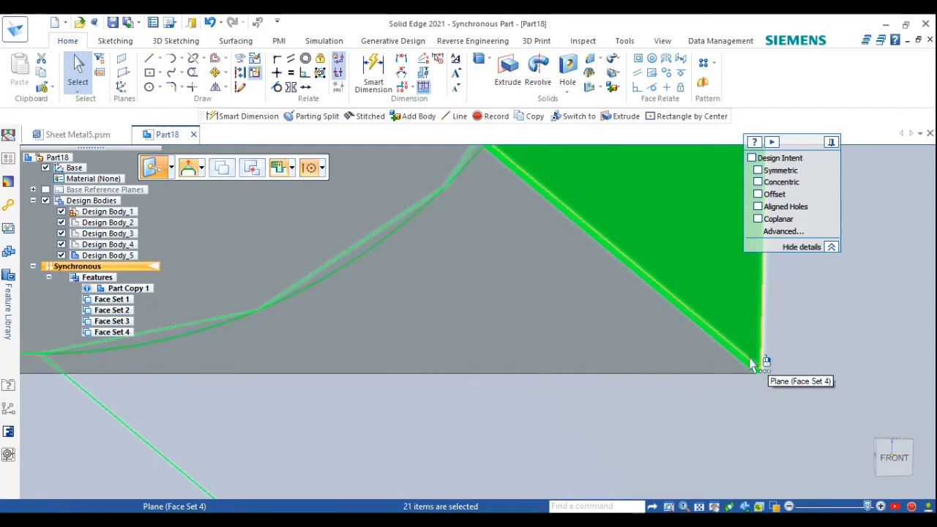
right_click(749, 357)
left_click(813, 382)
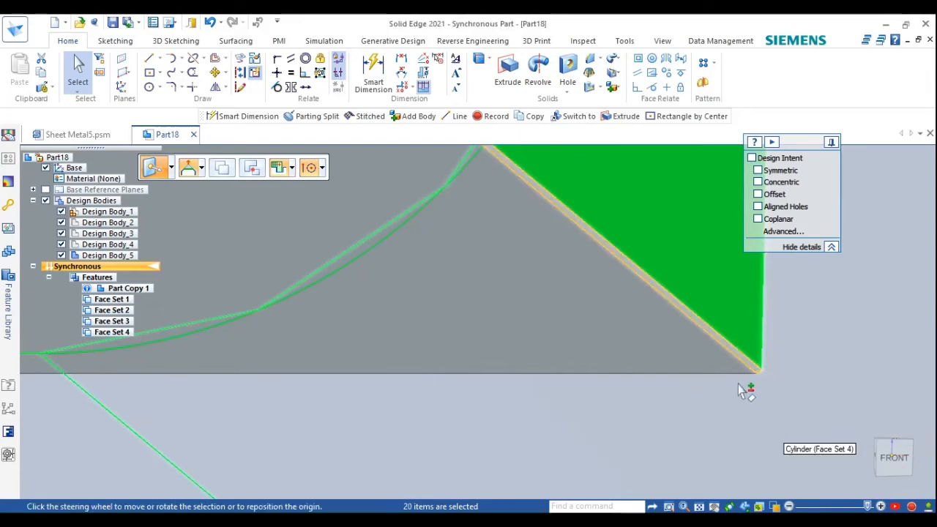
scroll(721, 369, "down", 3)
scroll(668, 337, "down", 4)
middle_click_drag(667, 337, 732, 378)
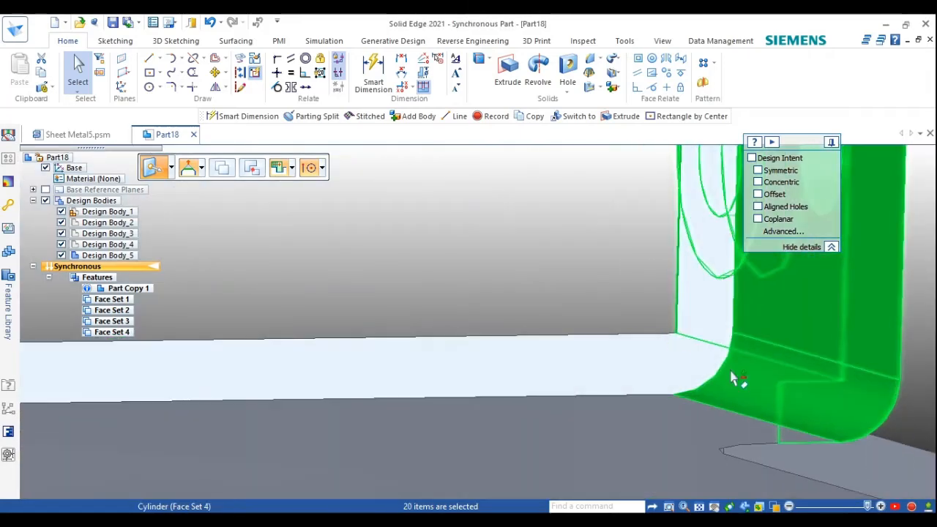
middle_click_drag(734, 342, 811, 381)
scroll(803, 384, "down", 4)
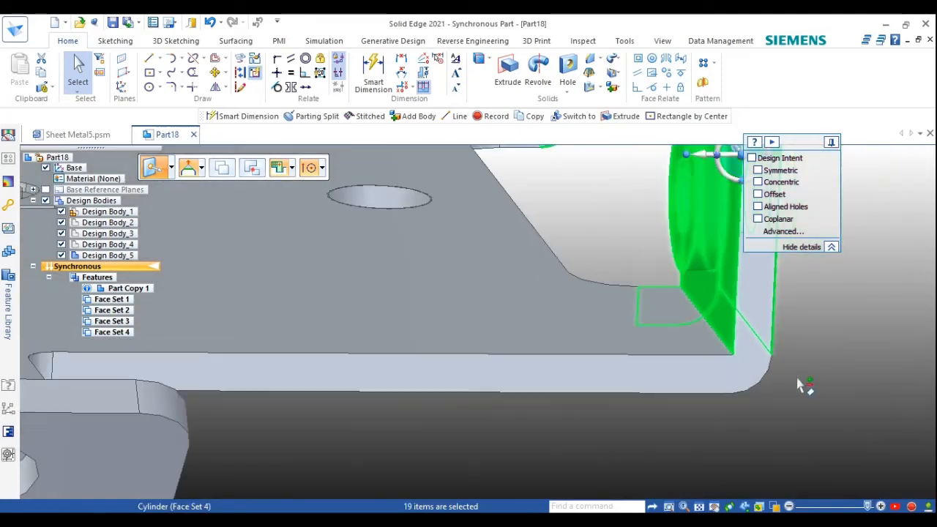
Remove the inner and outer cylindrical bend faces of the +Y side small flange from the selection
scroll(640, 194, "up", 8)
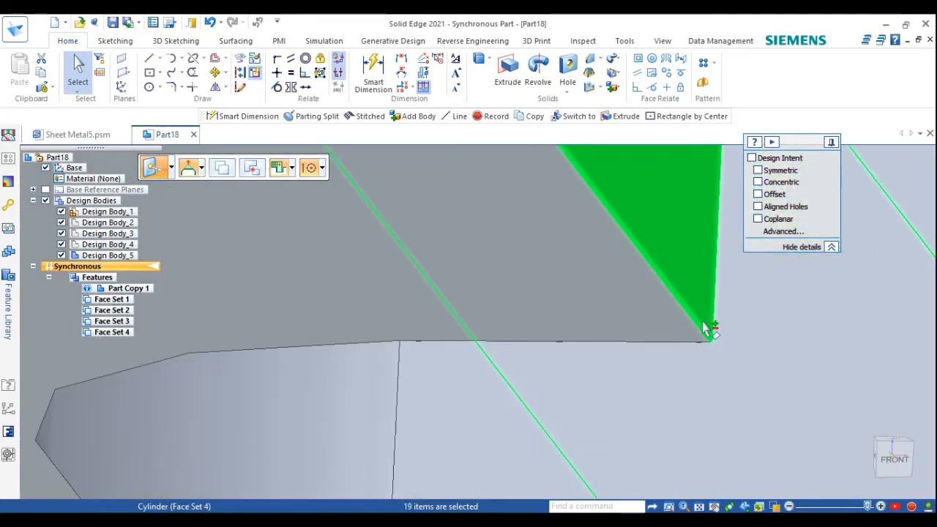
right_click(717, 341)
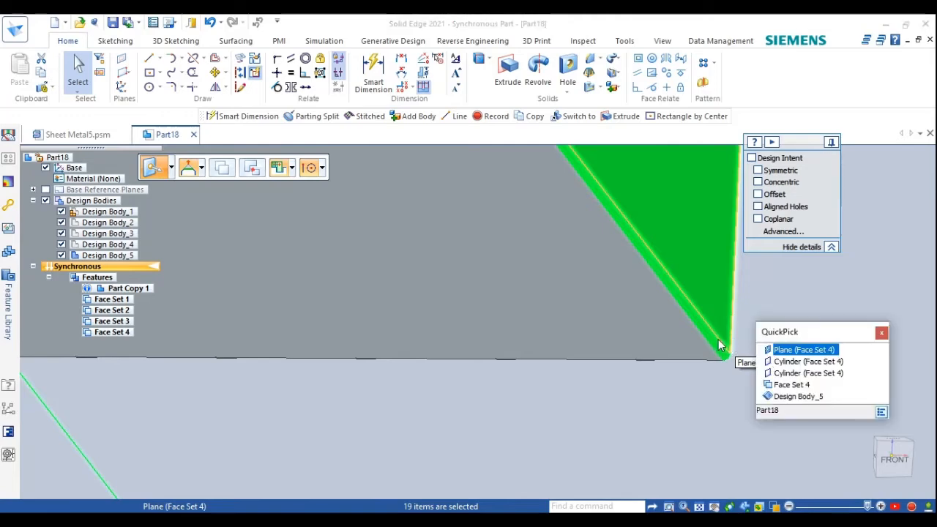
left_click(774, 365)
scroll(738, 356, "down", 3)
scroll(740, 362, "down", 4)
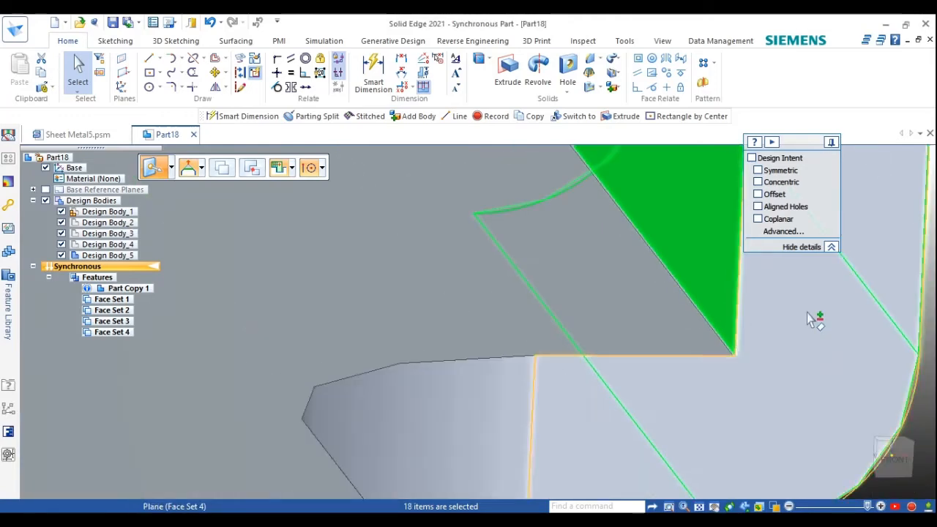
middle_click_drag(800, 312, 873, 381)
scroll(780, 318, "down", 2)
left_click(873, 381)
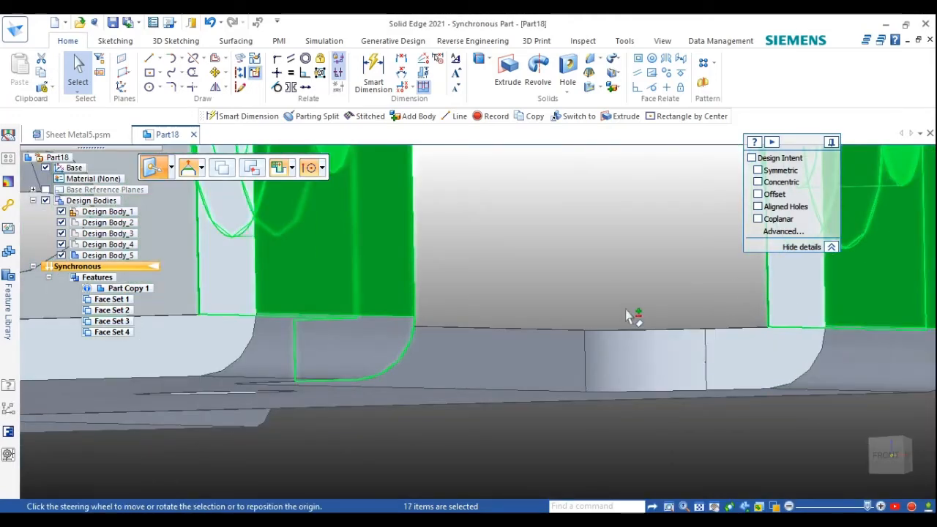
Remove the planar side face beside the small flange's bend from the selection
scroll(623, 312, "down", 4)
middle_click_drag(554, 292, 484, 344)
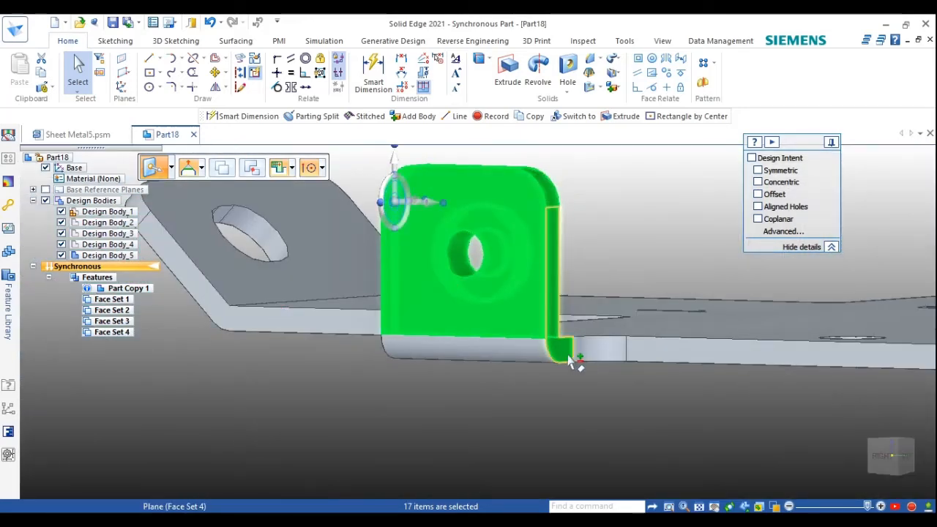
scroll(554, 308, "down", 5)
scroll(673, 315, "up", 3)
Place the steering wheel on the small flanges' inner bend edge and rotate both flanges outward by 45°
middle_click_drag(634, 291, 713, 293)
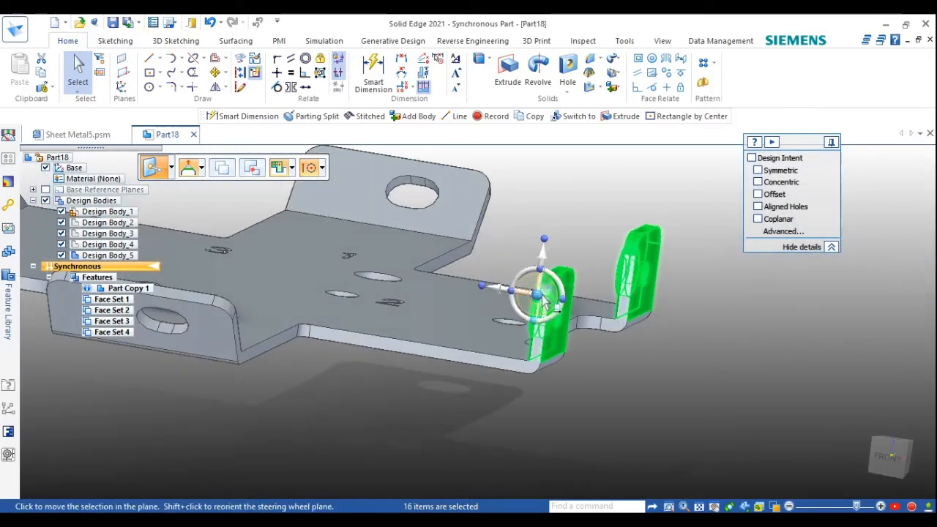
scroll(540, 374, "up", 3)
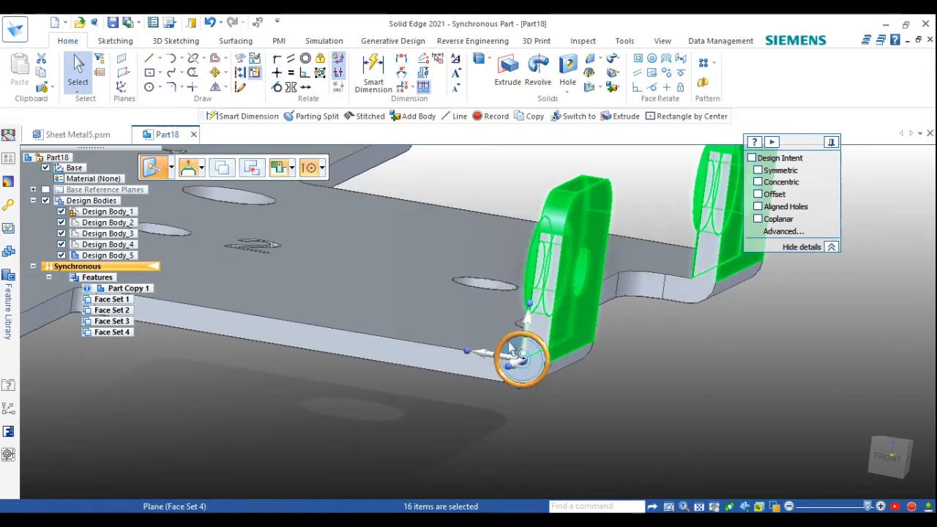
left_click(510, 347)
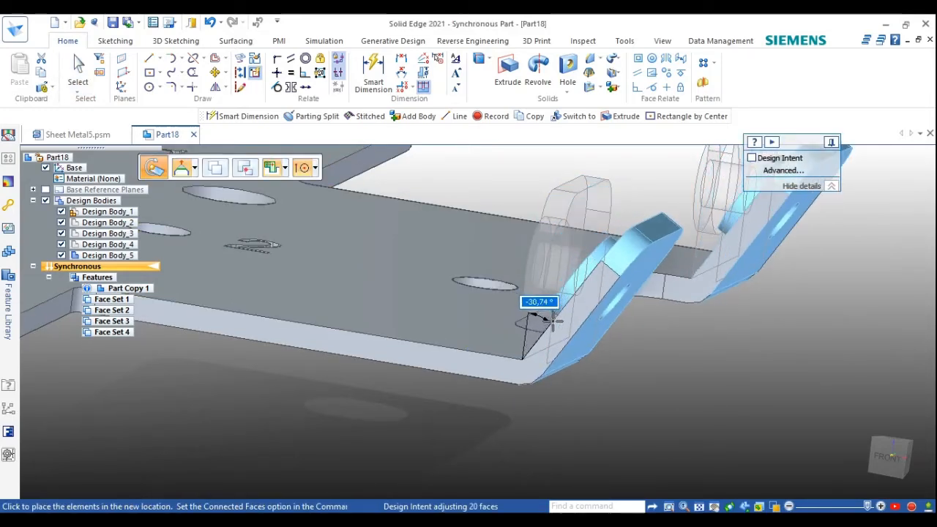
key("Return")
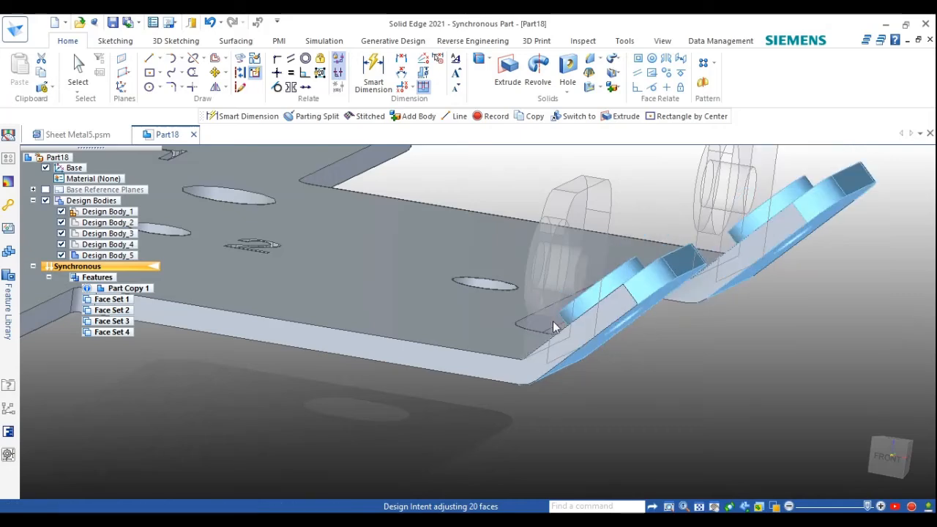
scroll(570, 371, "down", 6)
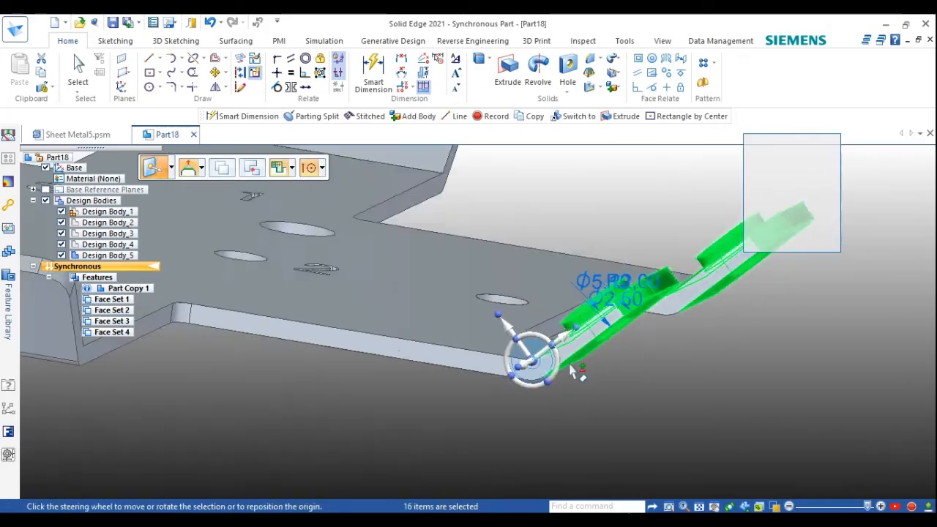
middle_click_drag(487, 354, 529, 413)
key("Escape")
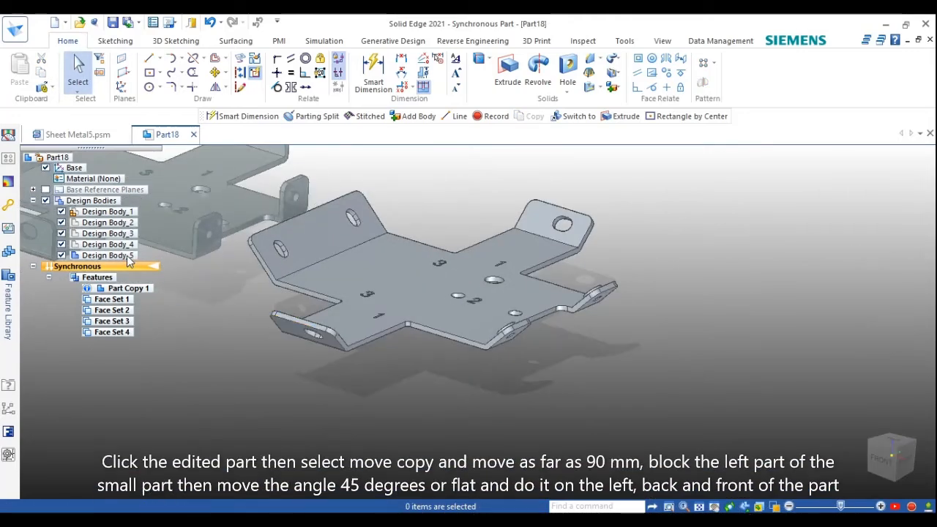
Copy the fifth bracket body 90 mm along the X axis
left_click(128, 257)
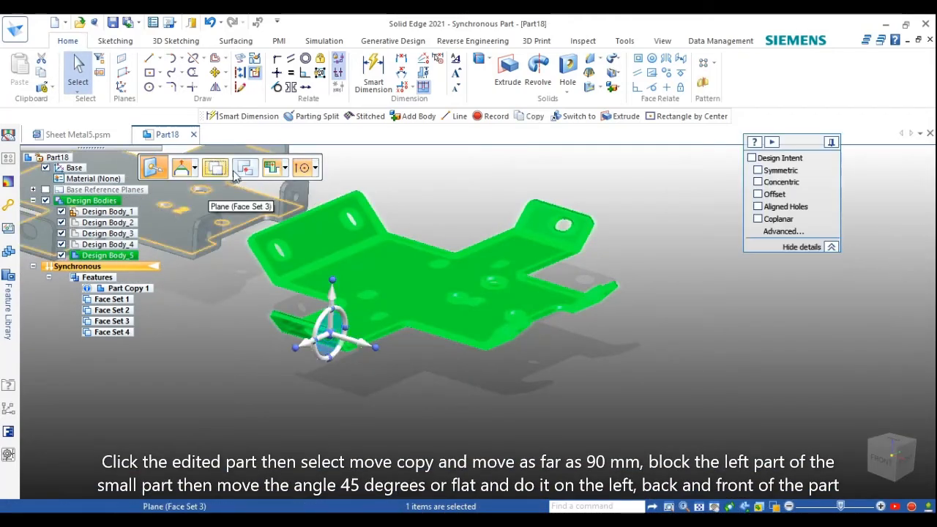
left_click(330, 333)
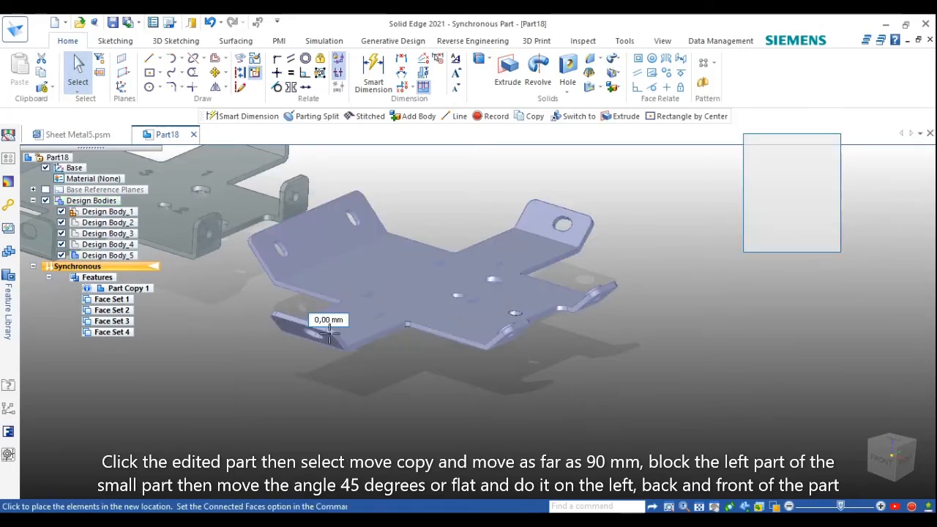
scroll(329, 335, "down", 2)
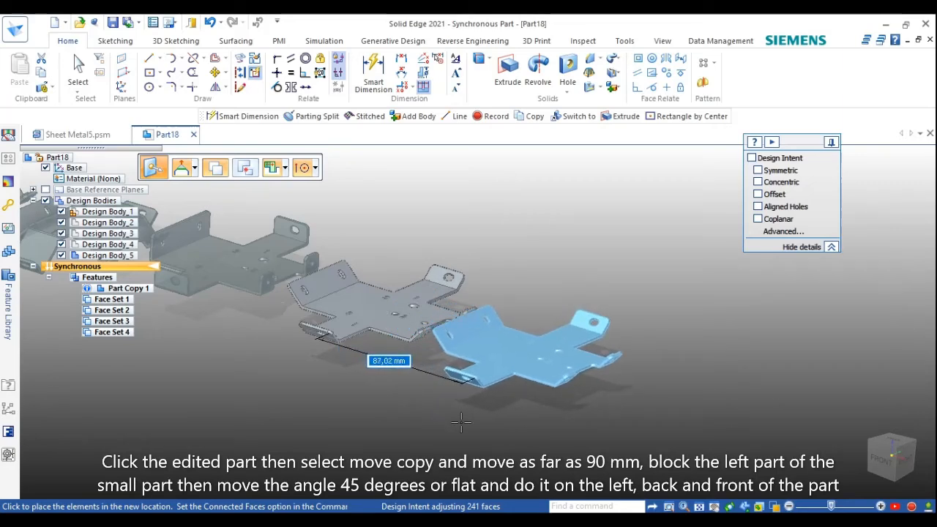
key("Return")
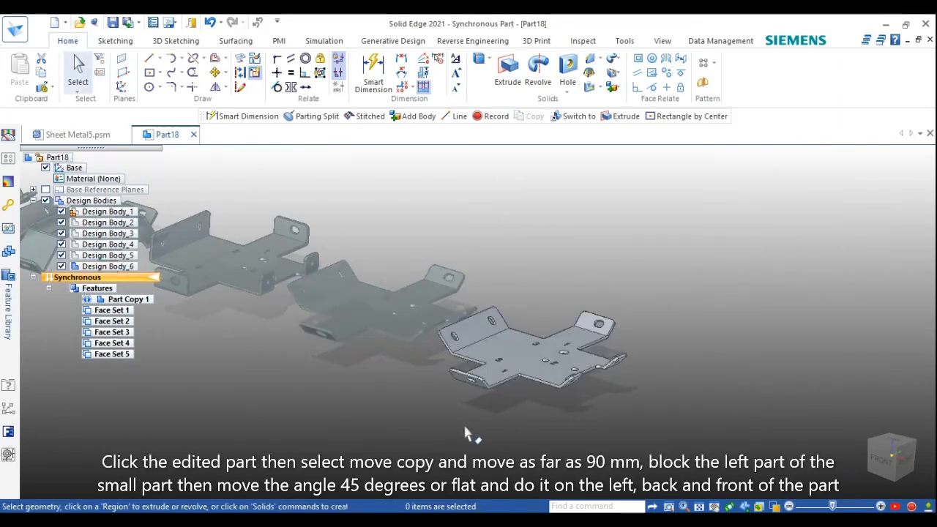
middle_click_drag(532, 395, 427, 410)
scroll(426, 410, "up", 6)
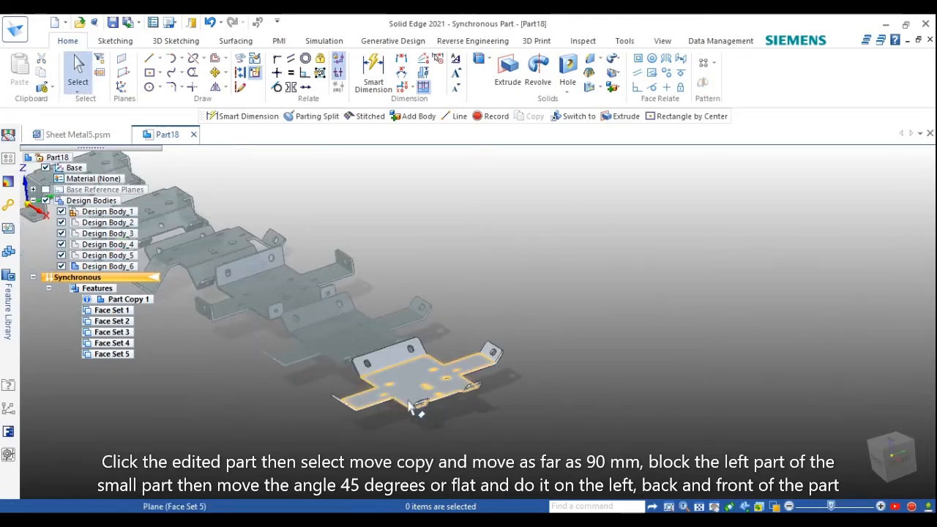
scroll(328, 432, "up", 2)
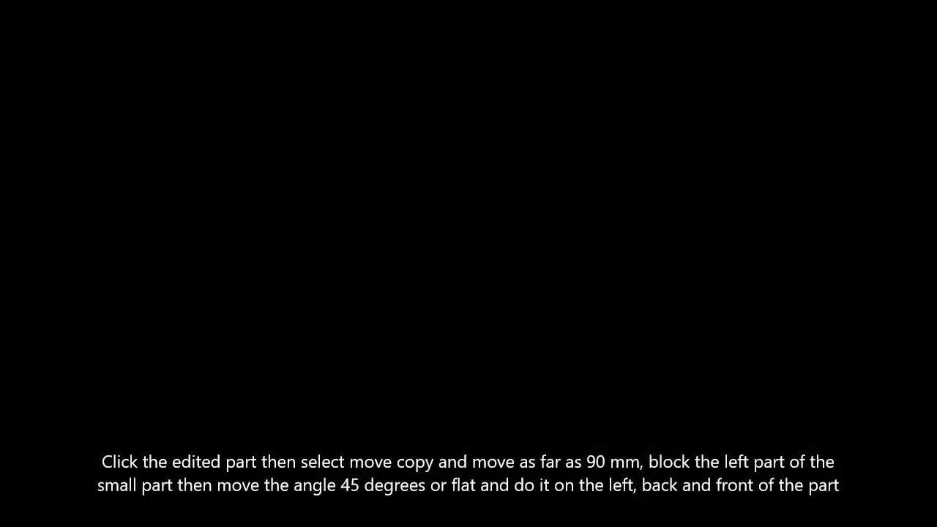
Rotate the +Y arm's end flange on the sixth bracket outward by 45° about its inner bend edge until it lies flat
scroll(550, 331, "up", 4)
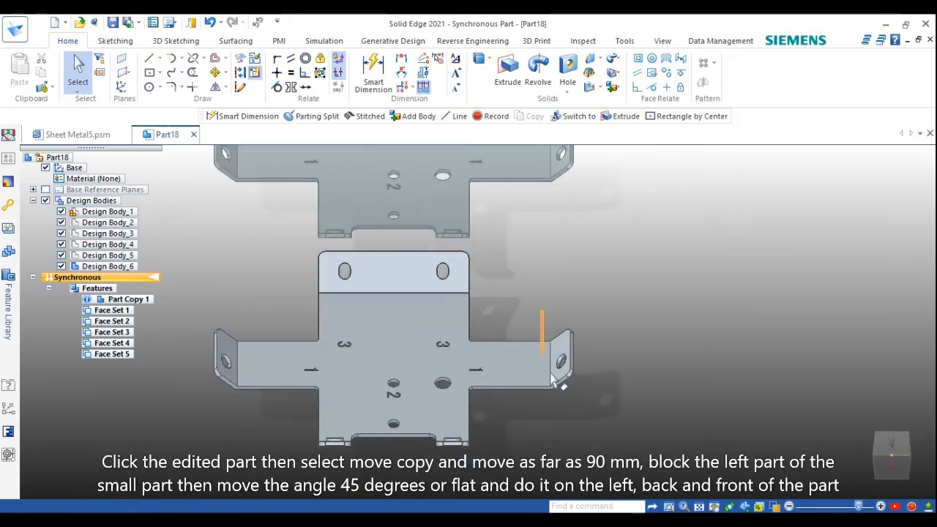
left_click_drag(593, 421, 588, 412)
scroll(553, 351, "up", 4)
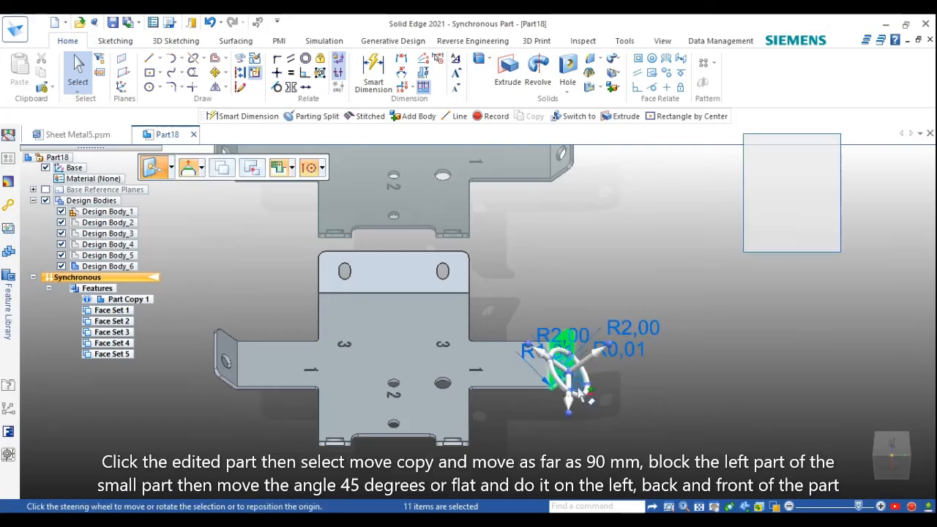
left_click(523, 378)
scroll(514, 387, "up", 5)
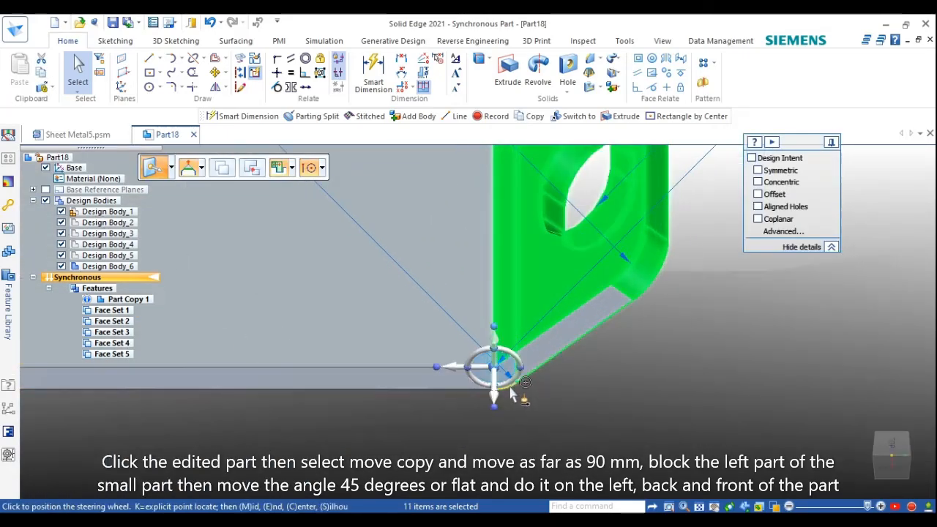
left_click(511, 394)
scroll(512, 386, "down", 3)
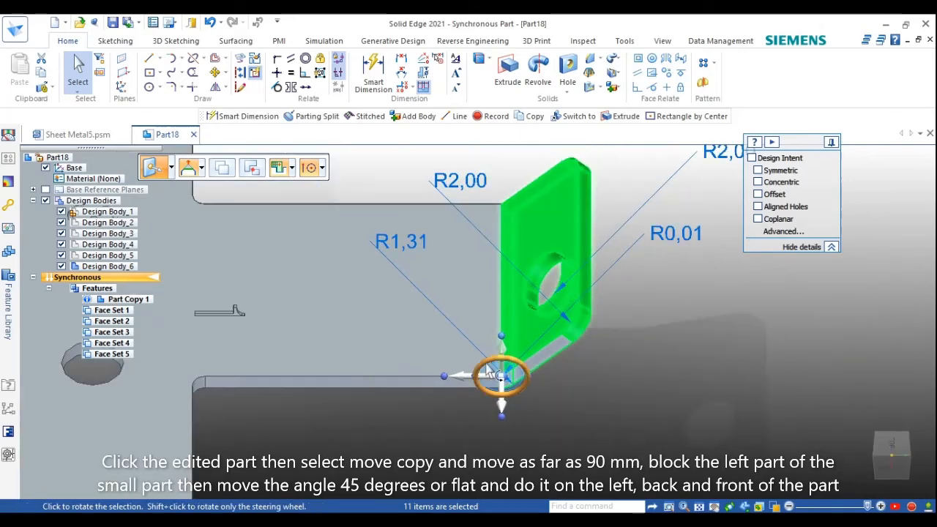
left_click(491, 374)
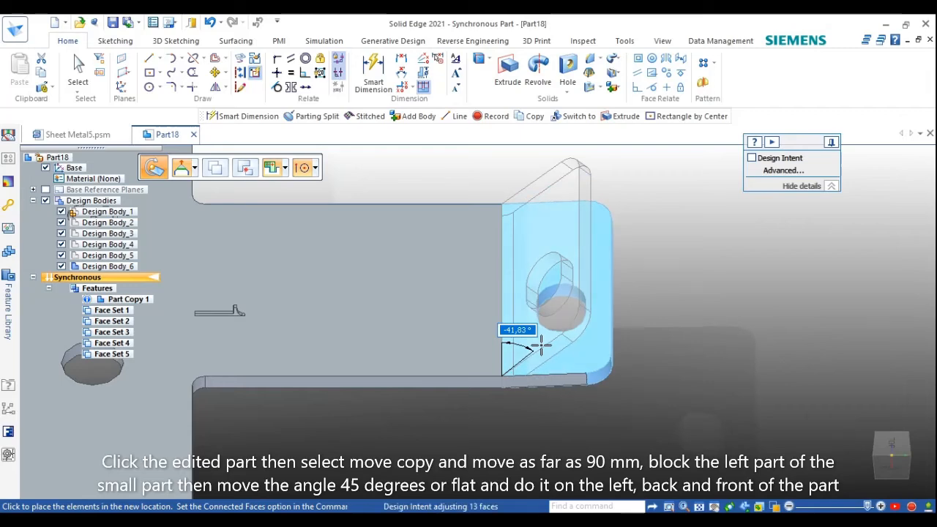
left_click(542, 349)
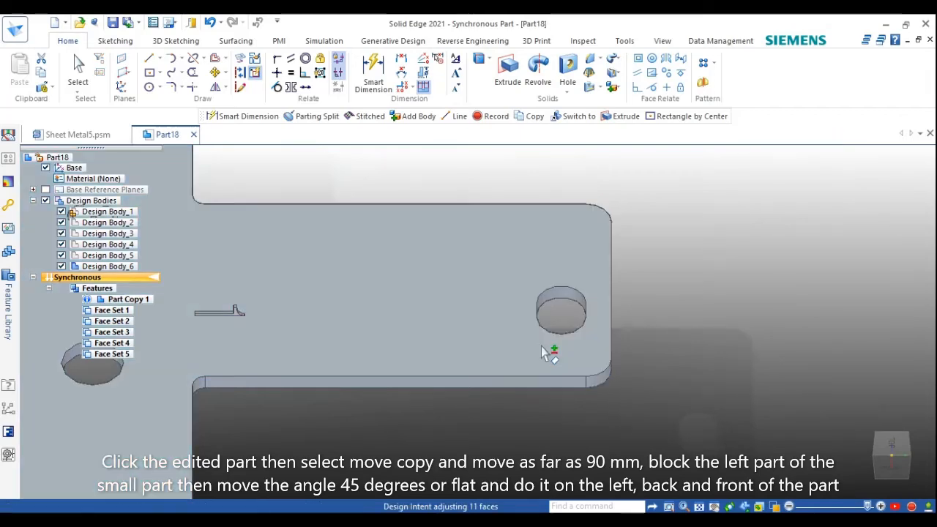
left_click(542, 352)
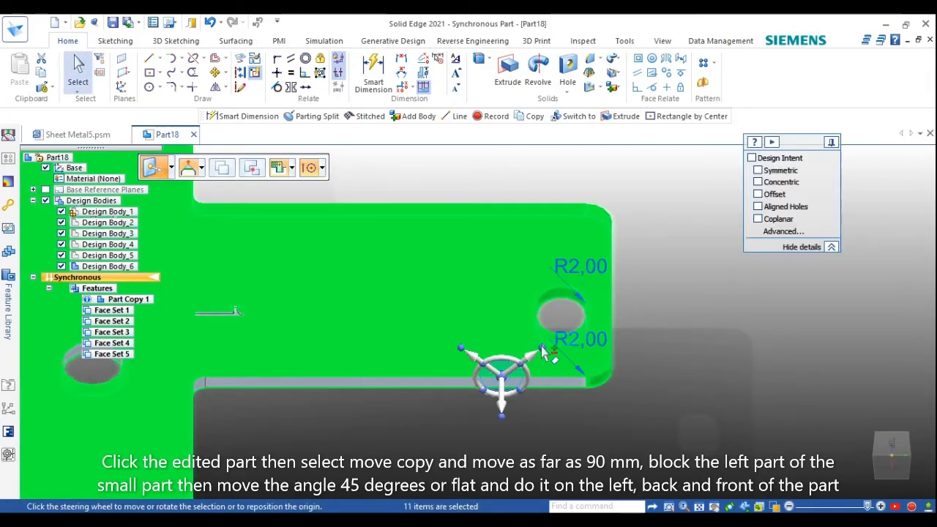
key("Escape")
Rotate the -Y arm's end flange on the sixth bracket outward by 45° about its inner bend edge until it lies flat
scroll(523, 352, "down", 7)
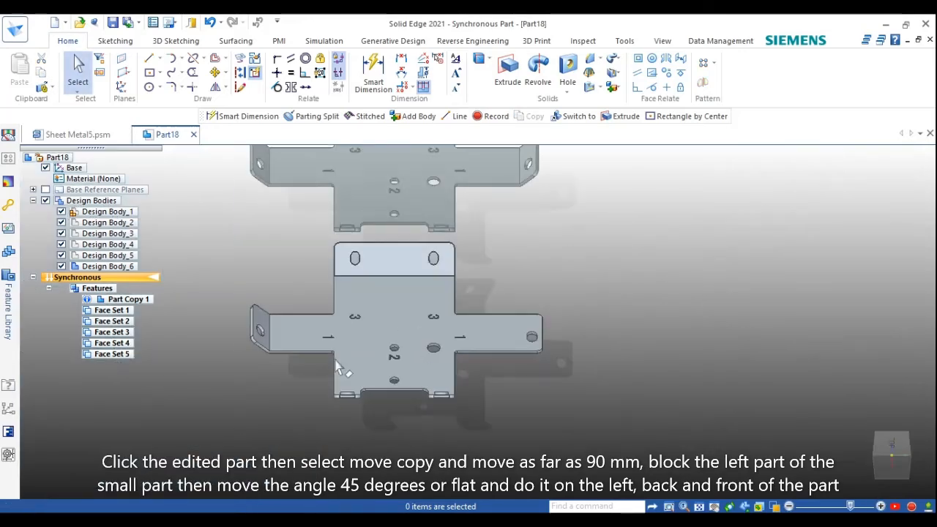
scroll(243, 342, "up", 2)
scroll(244, 341, "up", 2)
left_click_drag(240, 242, 305, 388)
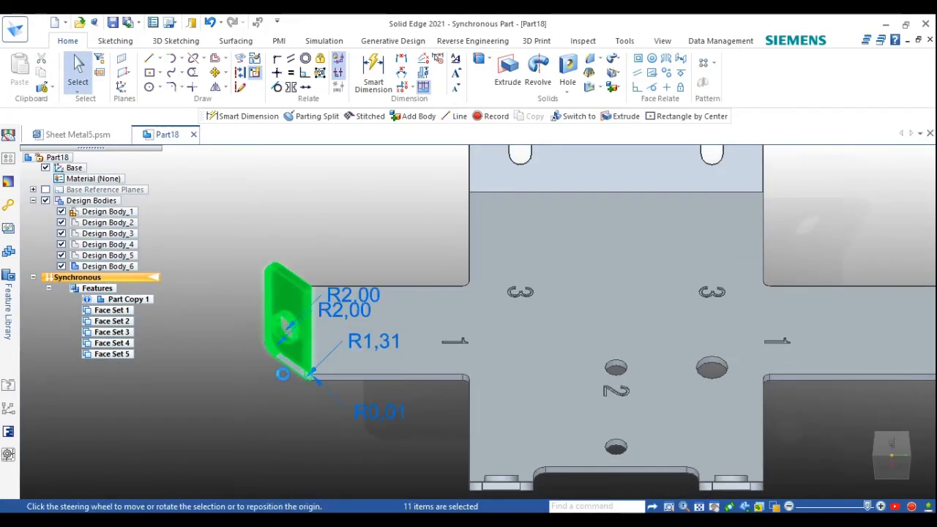
scroll(293, 377, "up", 3)
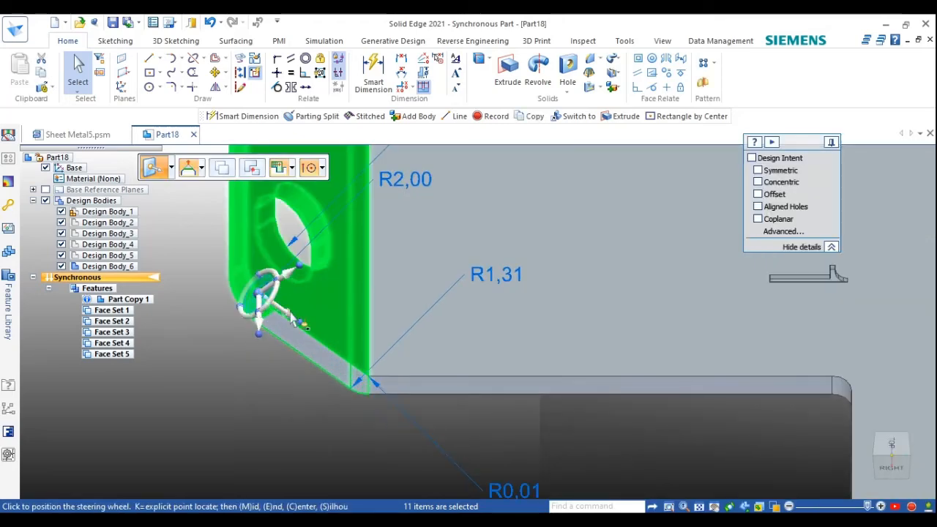
scroll(359, 379, "up", 4)
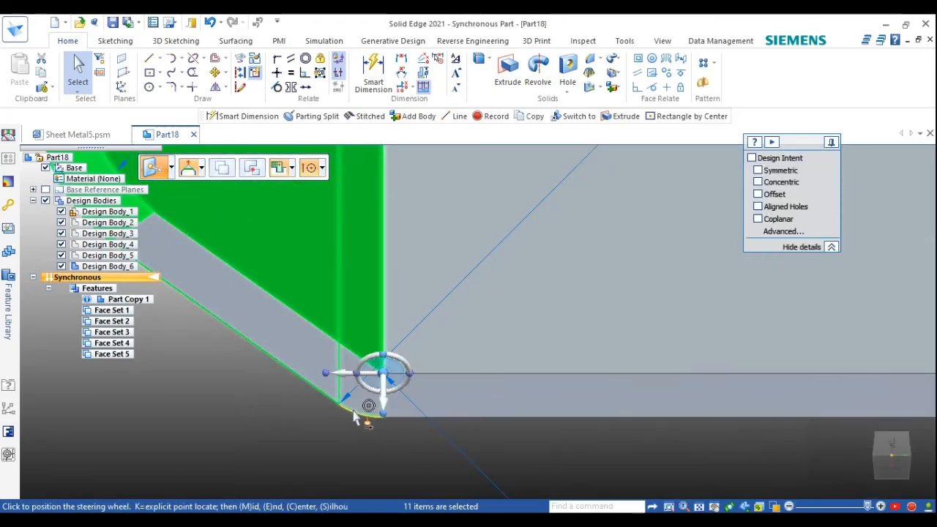
left_click(353, 412)
scroll(354, 412, "down", 3)
left_click(394, 389)
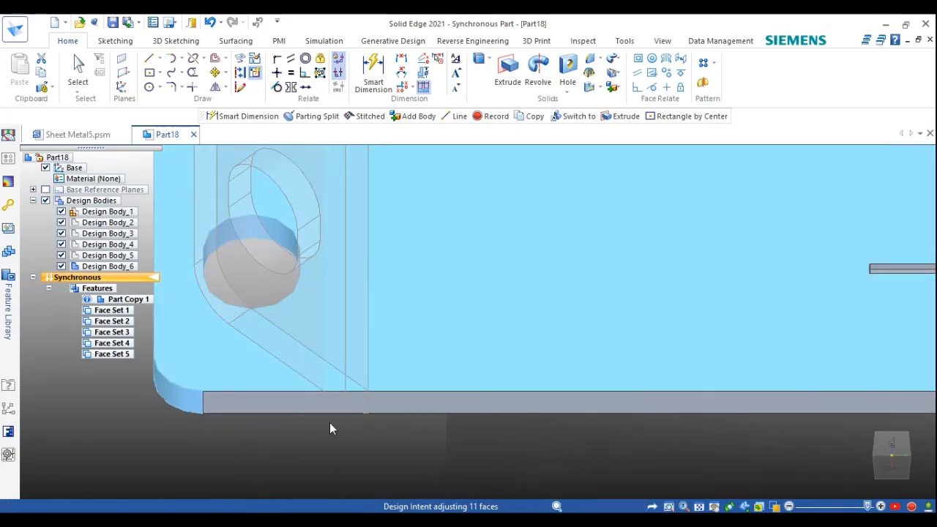
scroll(322, 342, "down", 7)
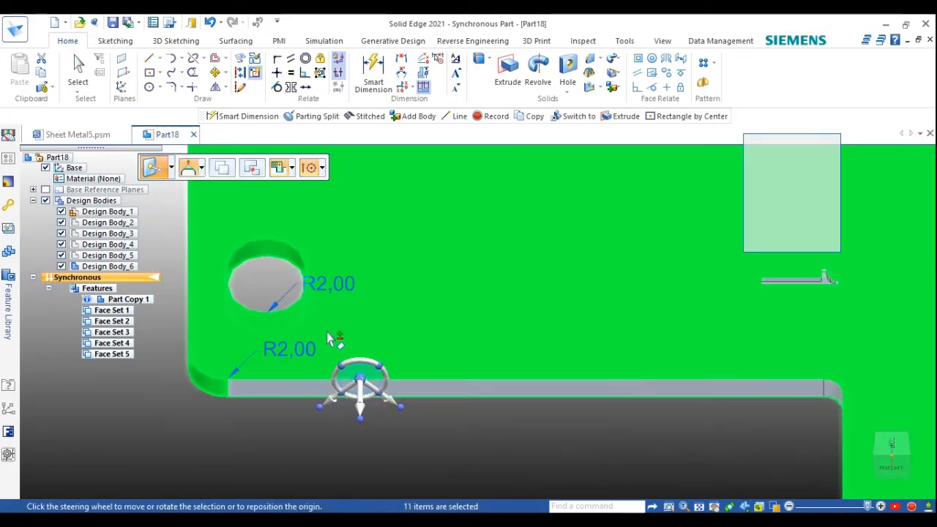
key("Escape")
In the front view, rotate the sixth bracket's wide two-hole flange on the -X side outward by 45° about its bend until flat
middle_click_drag(501, 368, 634, 342)
left_click(882, 458)
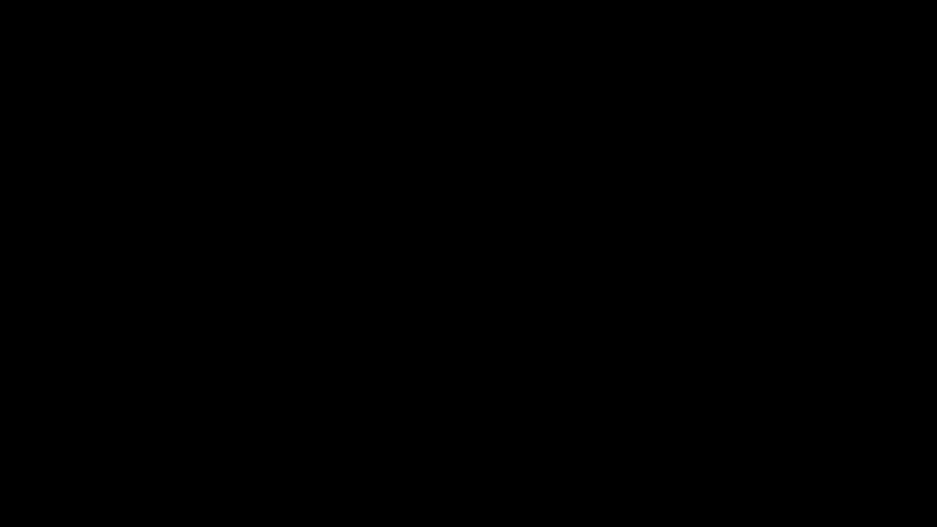
scroll(659, 311, "up", 5)
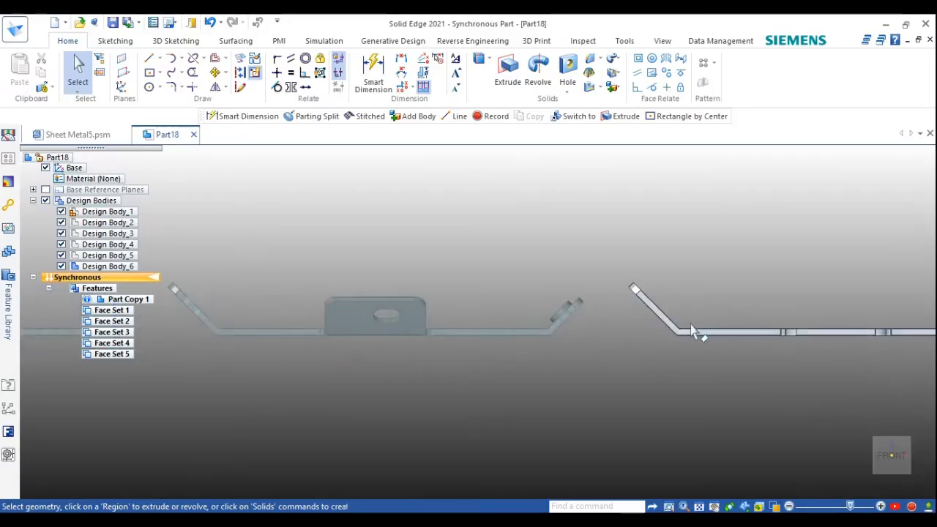
left_click_drag(626, 352, 691, 405)
scroll(714, 349, "up", 2)
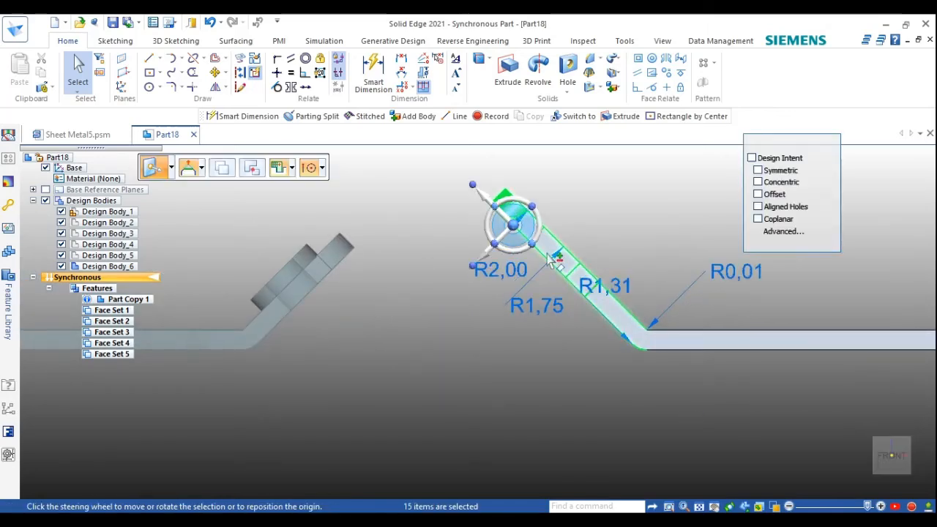
left_click(516, 229)
scroll(615, 371, "up", 4)
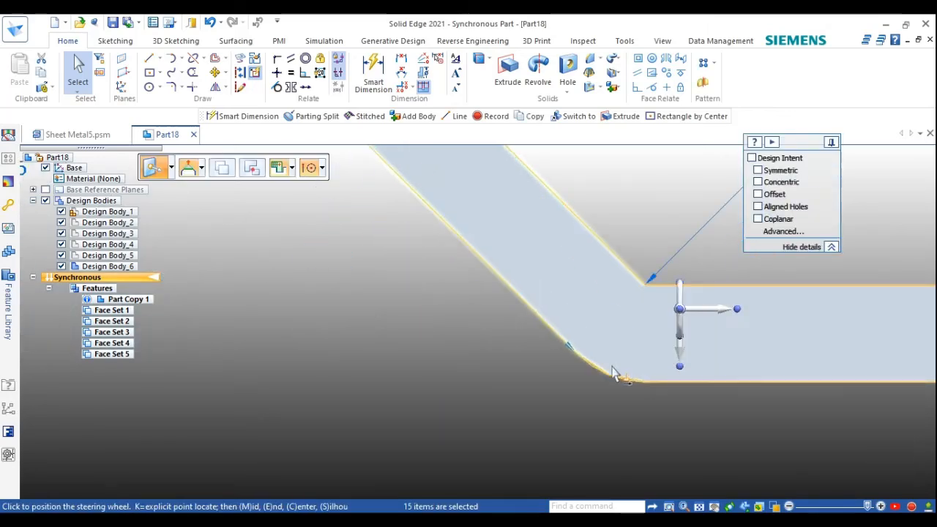
left_click(604, 372)
scroll(605, 372, "down", 5)
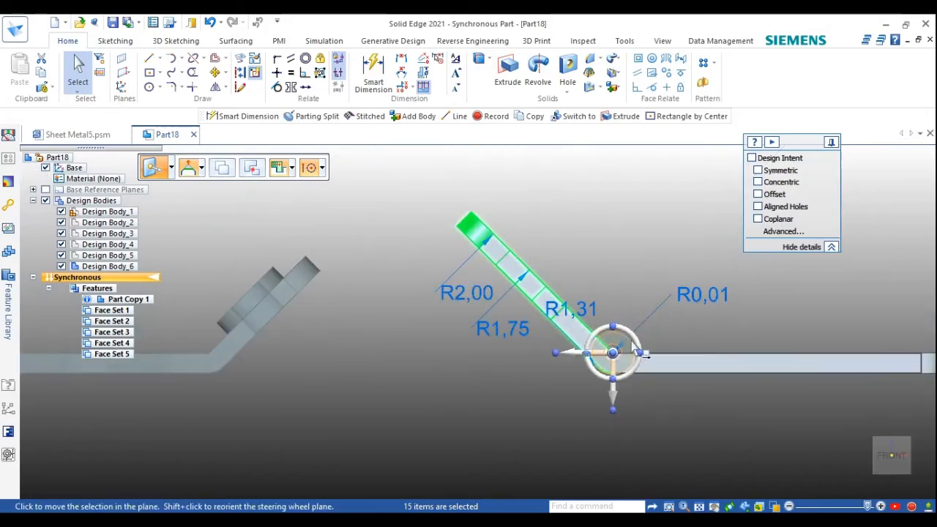
left_click(638, 355)
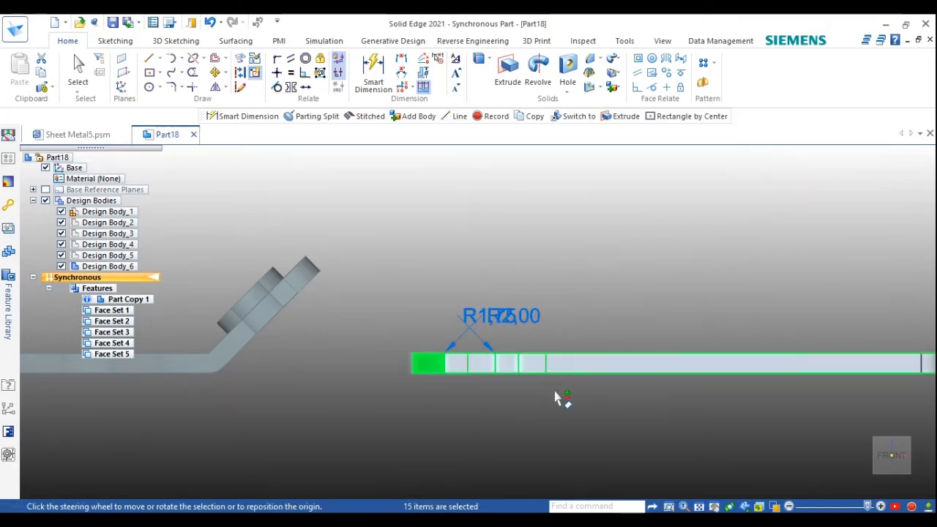
scroll(559, 398, "down", 7)
scroll(763, 404, "up", 3)
left_click(764, 403)
Select the two dimpled flanges on the sixth bracket's +X side and place the steering wheel on their inner bend edge
scroll(769, 375, "up", 4)
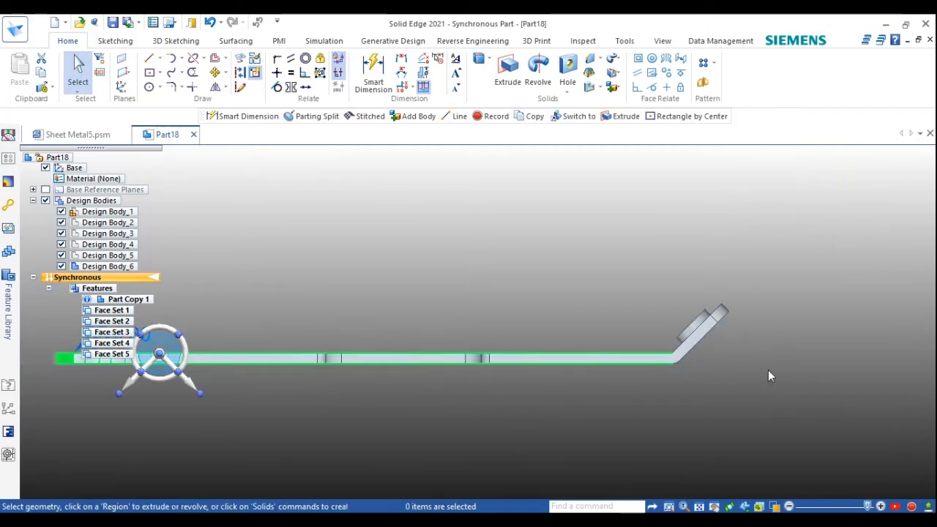
left_click_drag(652, 368, 734, 417)
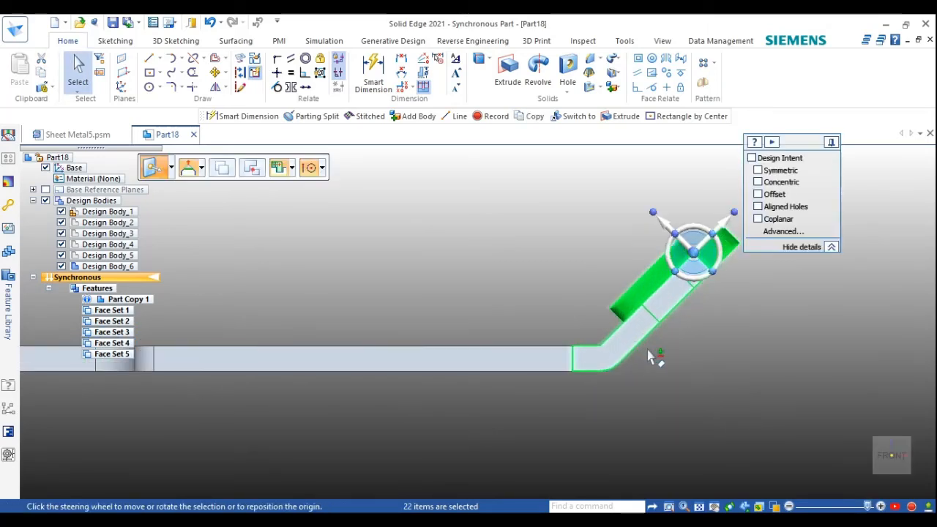
scroll(648, 357, "up", 3)
left_click(665, 314)
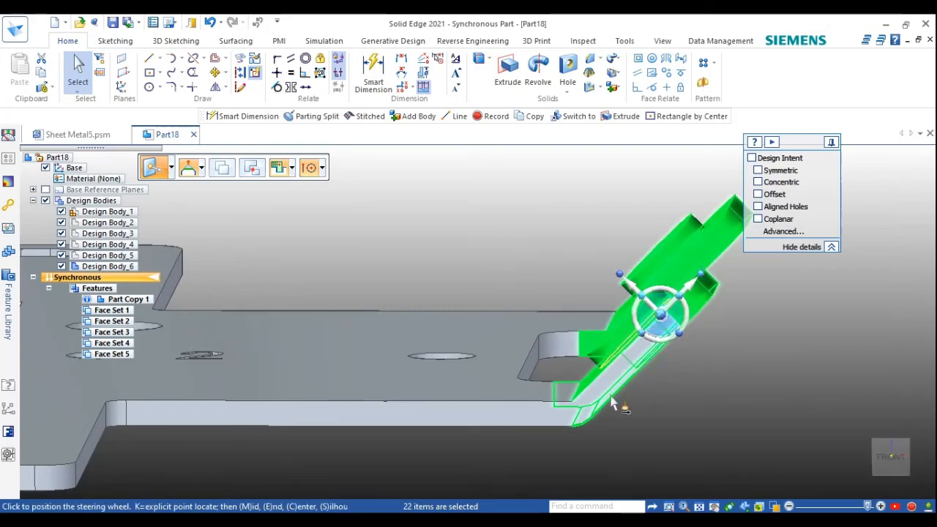
scroll(585, 430, "up", 1)
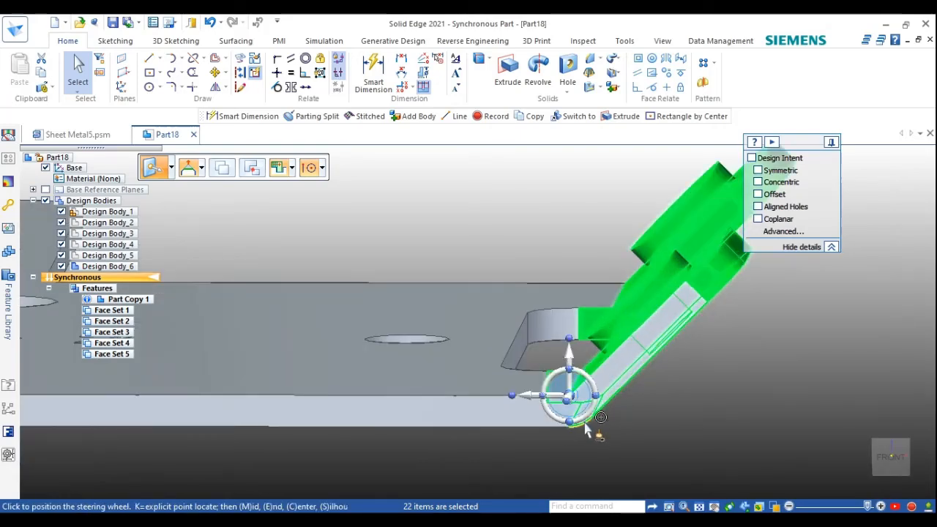
left_click(591, 328)
middle_click_drag(681, 304, 351, 329)
left_click(797, 350)
middle_click_drag(855, 329, 798, 285)
middle_click_drag(694, 344, 839, 330)
Rotate the two dimpled flanges by -45° so they lie flat with the base
left_click(619, 387)
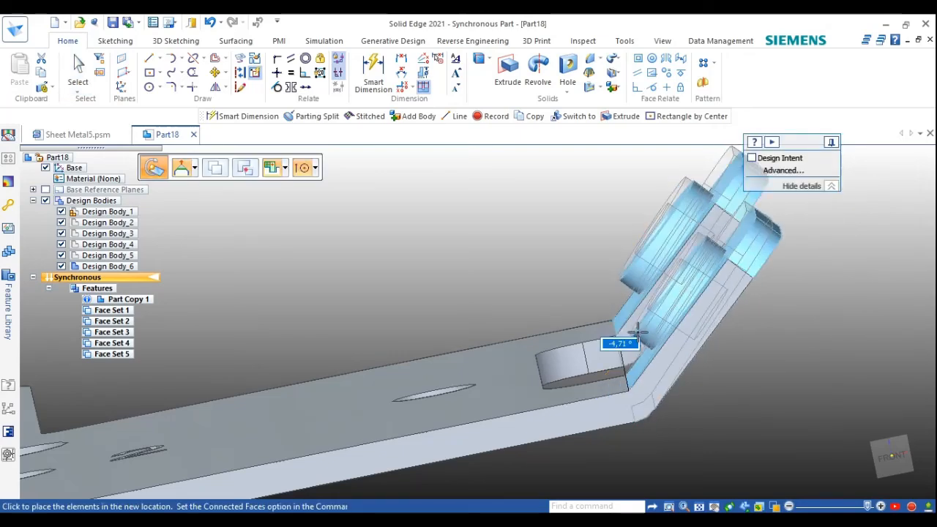
type("-")
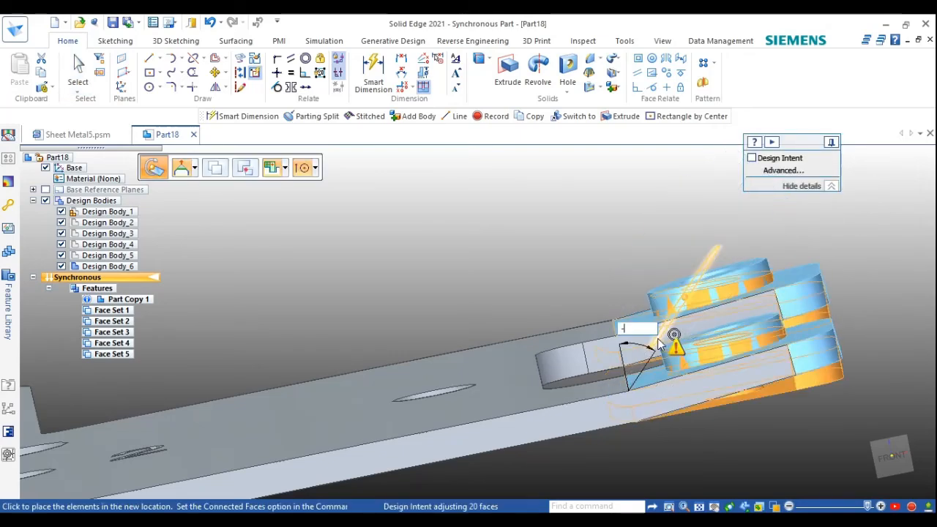
type("45")
key("Return")
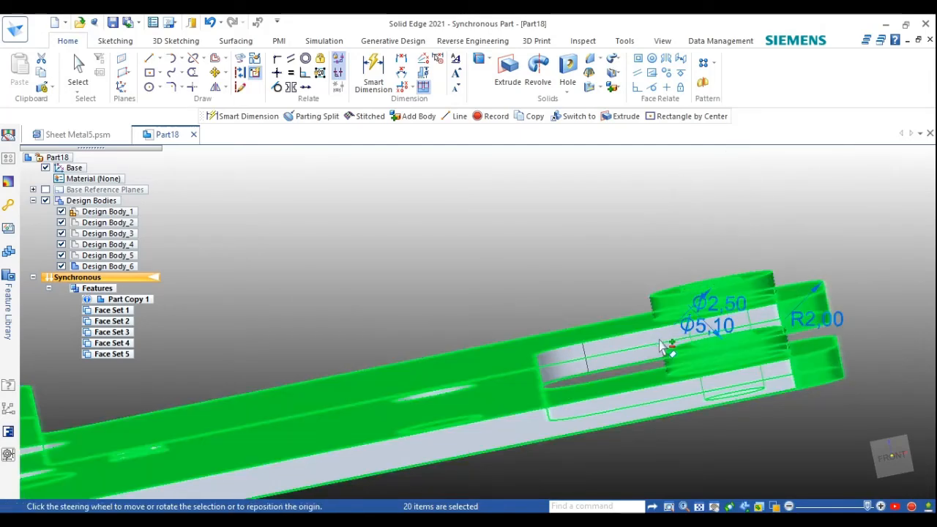
key("Escape")
Copy the flattened sixth bracket body 95 mm along the X axis
middle_click_drag(749, 358, 725, 337)
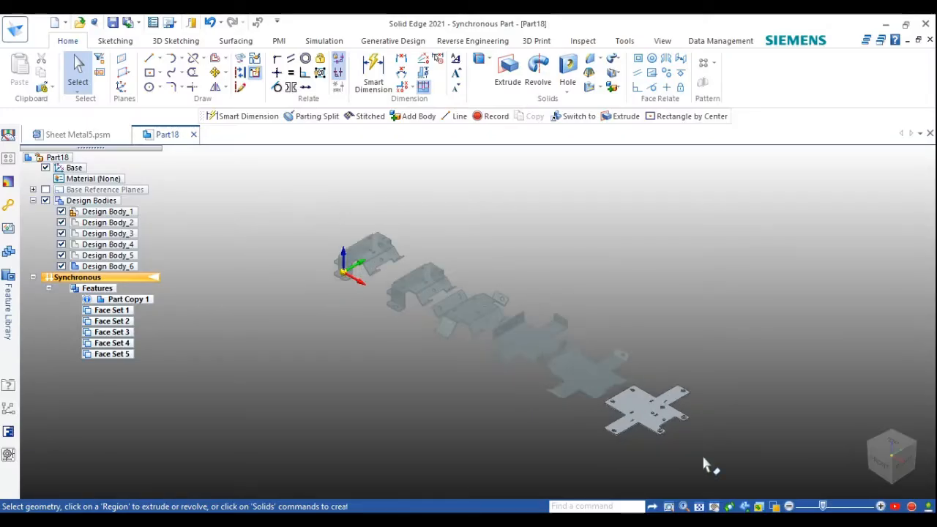
scroll(702, 453, "up", 3)
scroll(655, 438, "up", 2)
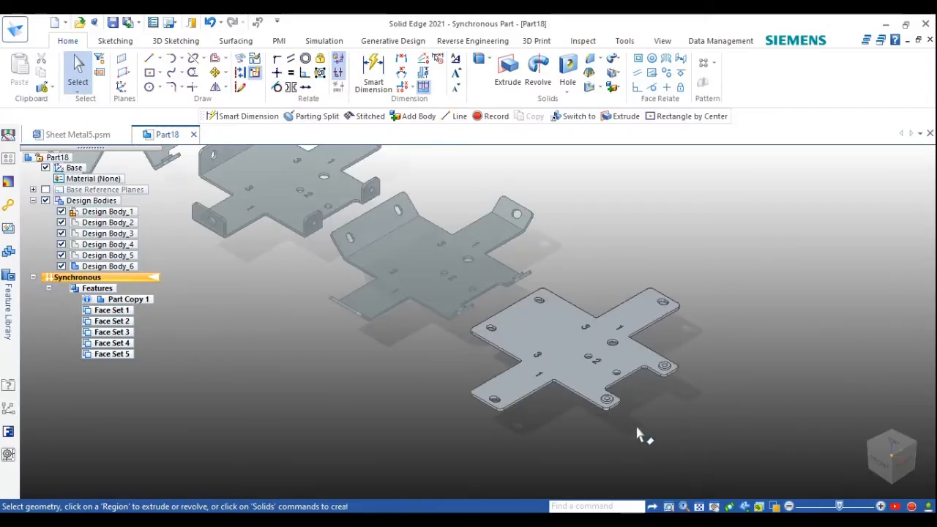
left_click(122, 268)
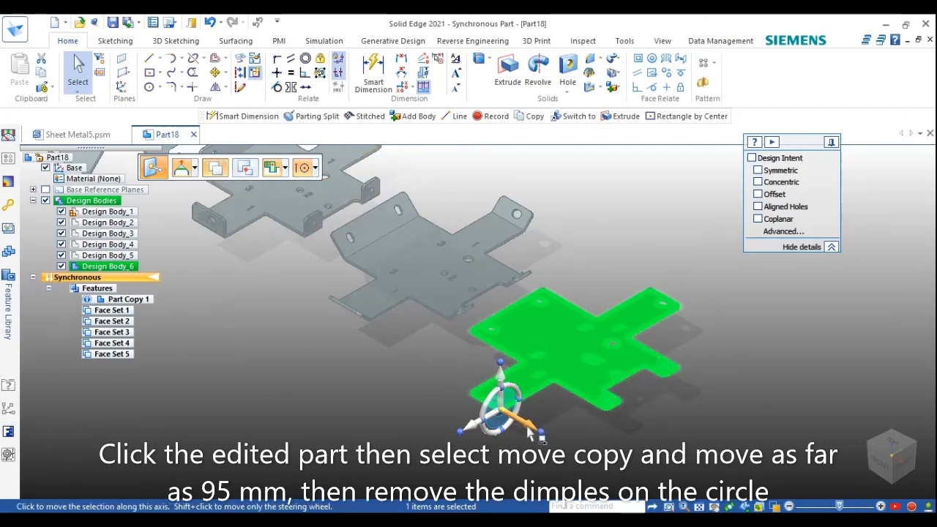
left_click(532, 426)
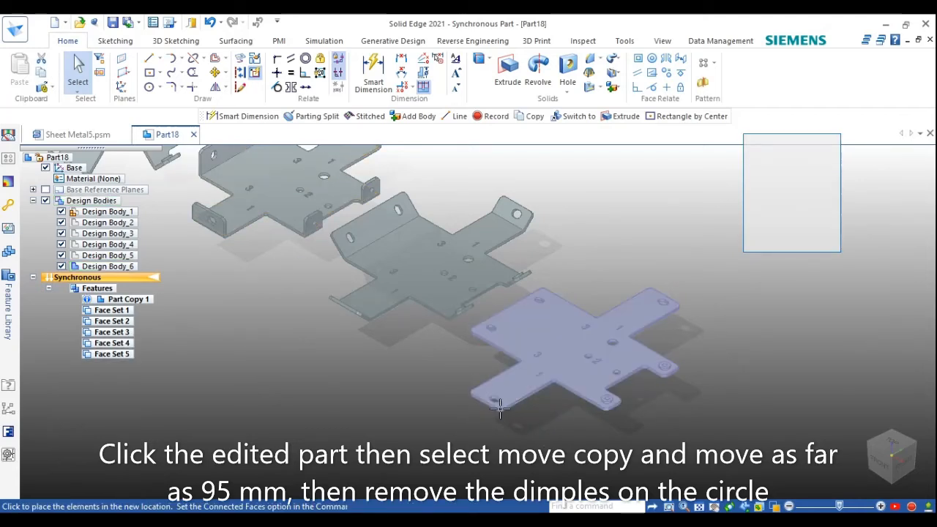
scroll(500, 407, "down", 4)
scroll(500, 407, "down", 2)
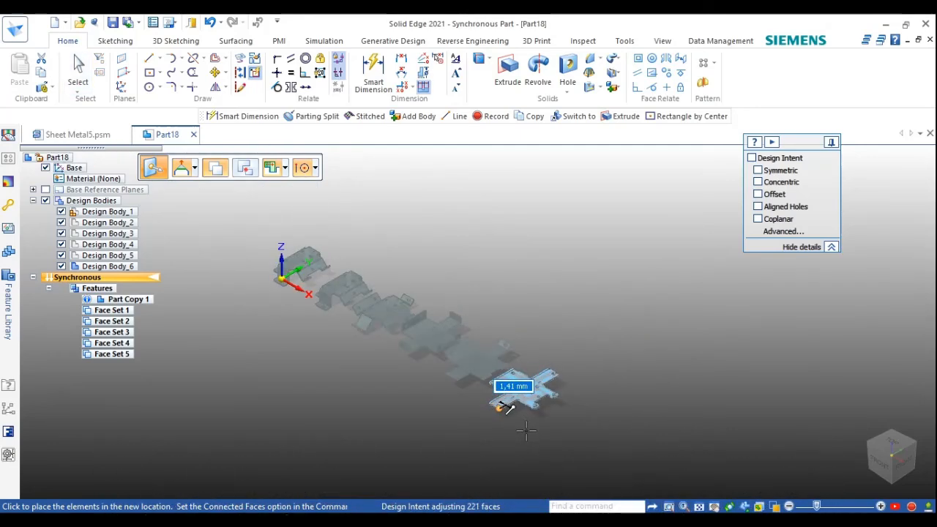
scroll(538, 442, "up", 1)
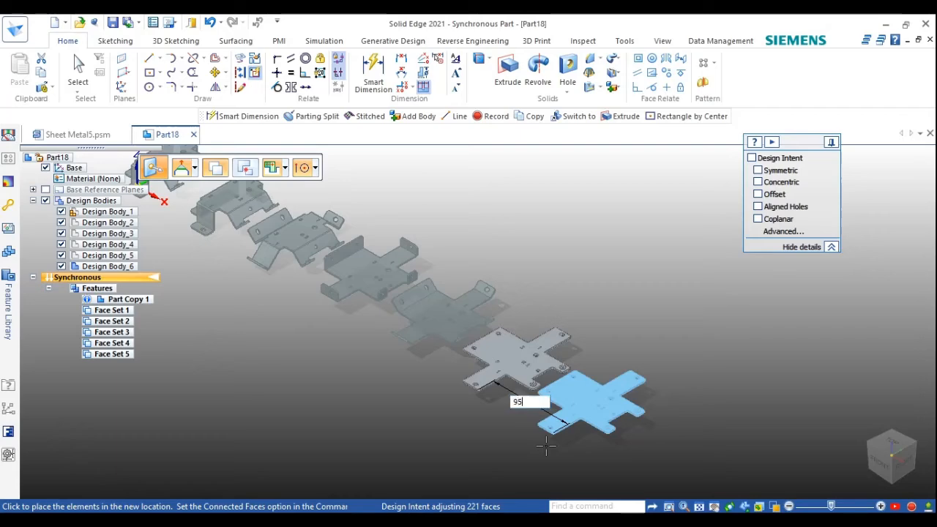
left_click(546, 446)
Remove the raised dimple around the small hole on the seventh body's -Y side tab
scroll(608, 447, "up", 4)
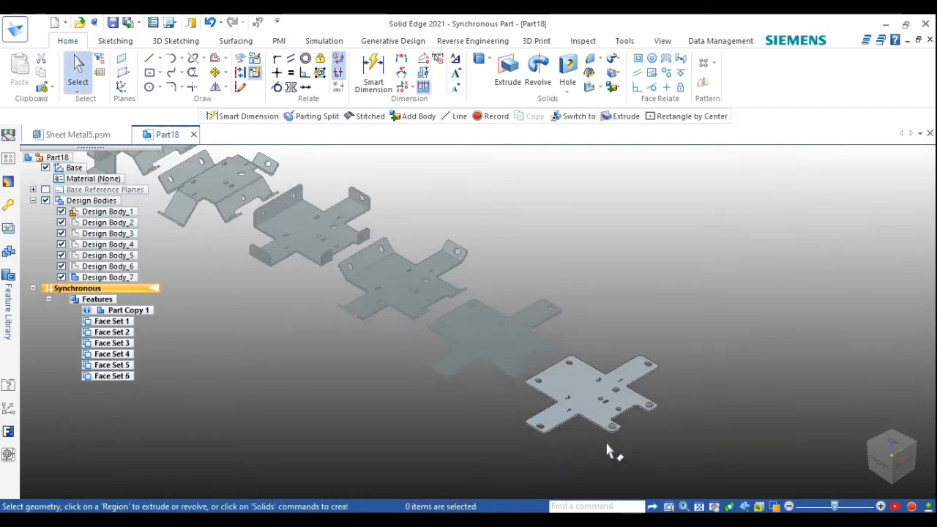
scroll(628, 426, "up", 4)
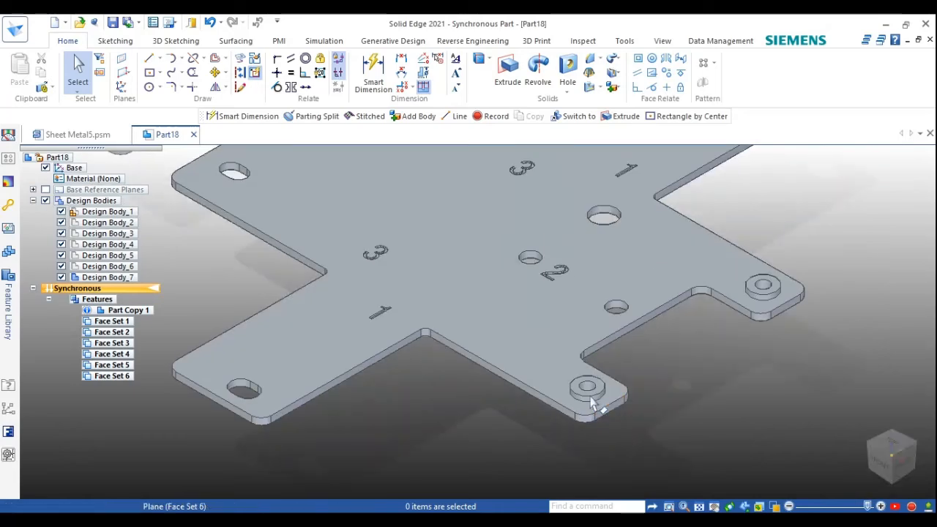
left_click(590, 402)
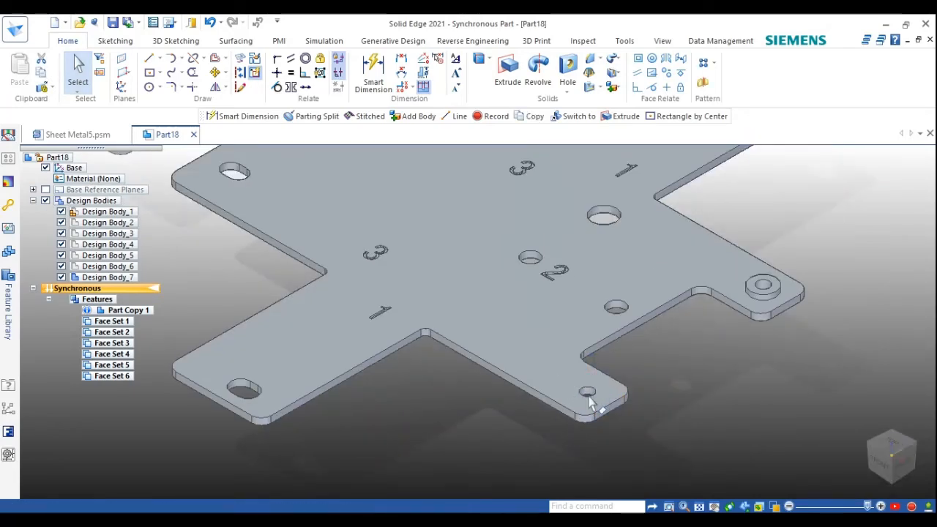
Remove the raised dimple around the small hole on the seventh body's +Y side tab
scroll(588, 396, "down", 3)
scroll(682, 349, "up", 5)
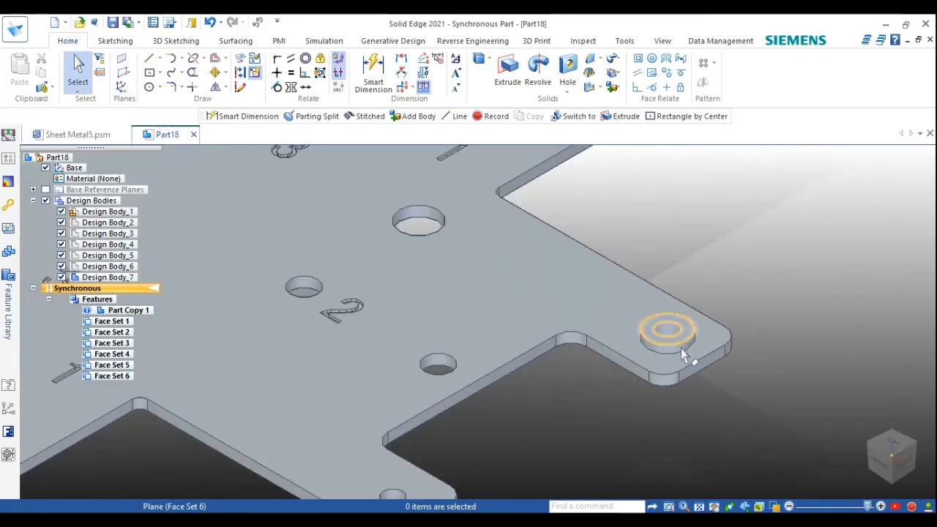
left_click(681, 351)
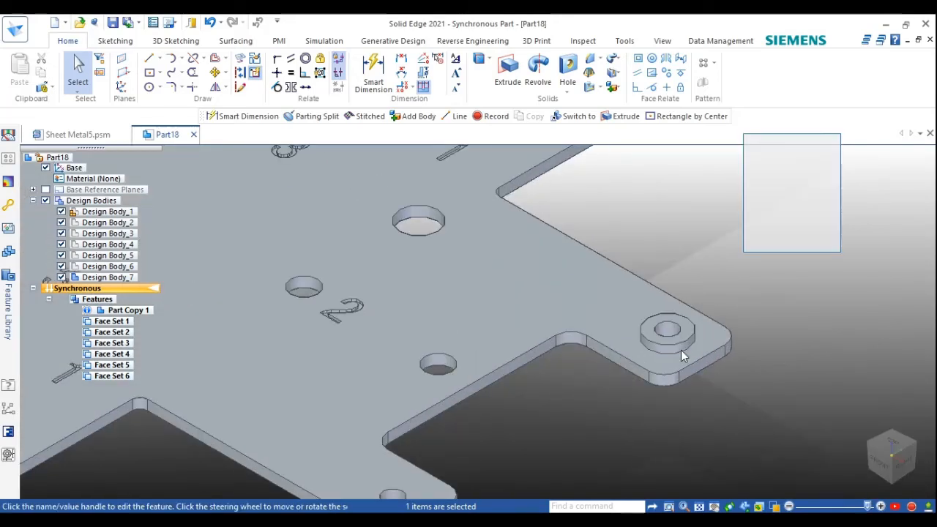
key("Delete")
scroll(681, 350, "down", 6)
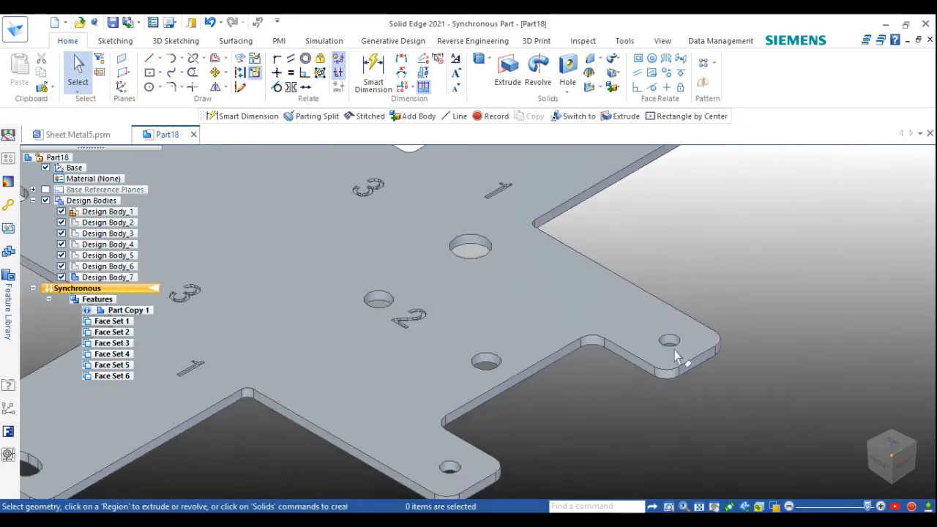
Copy the seventh body, without dimples, 95 mm along the X axis
left_click(132, 278)
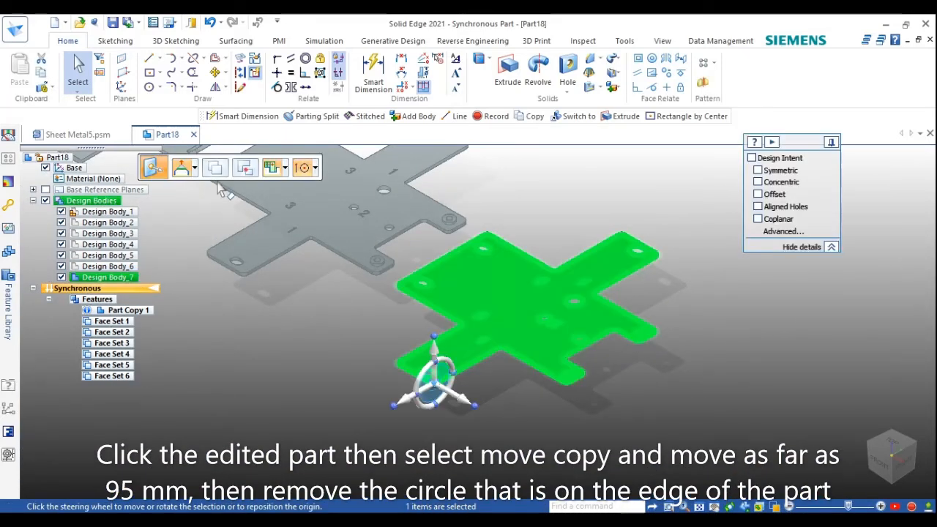
left_click(437, 390)
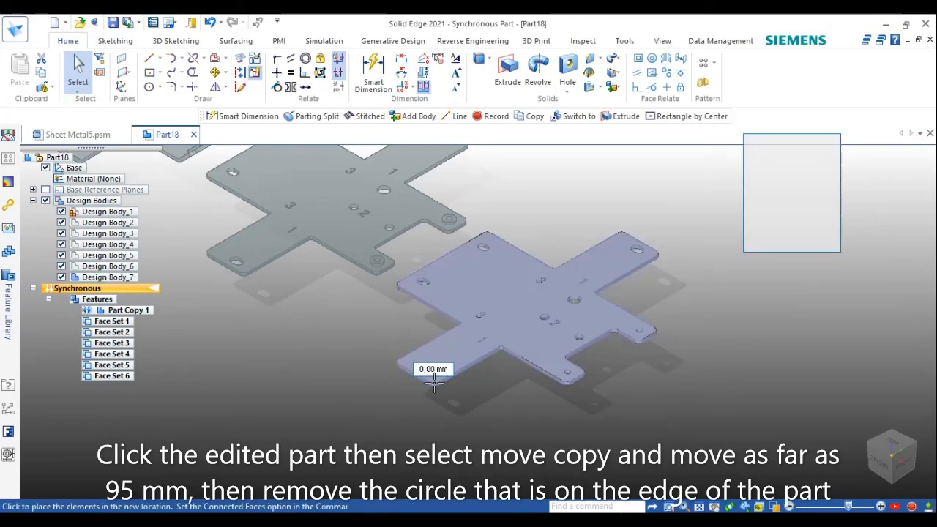
scroll(435, 388, "down", 1)
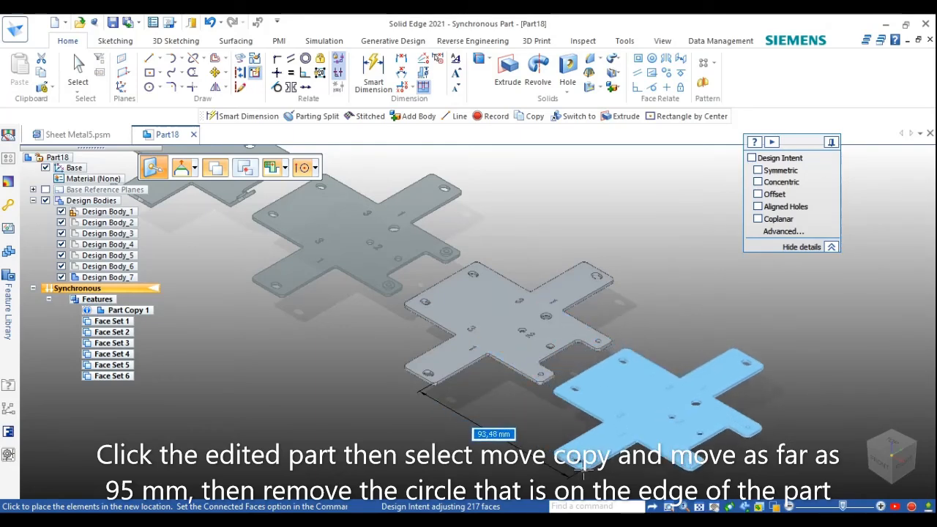
key("Return")
key("Escape")
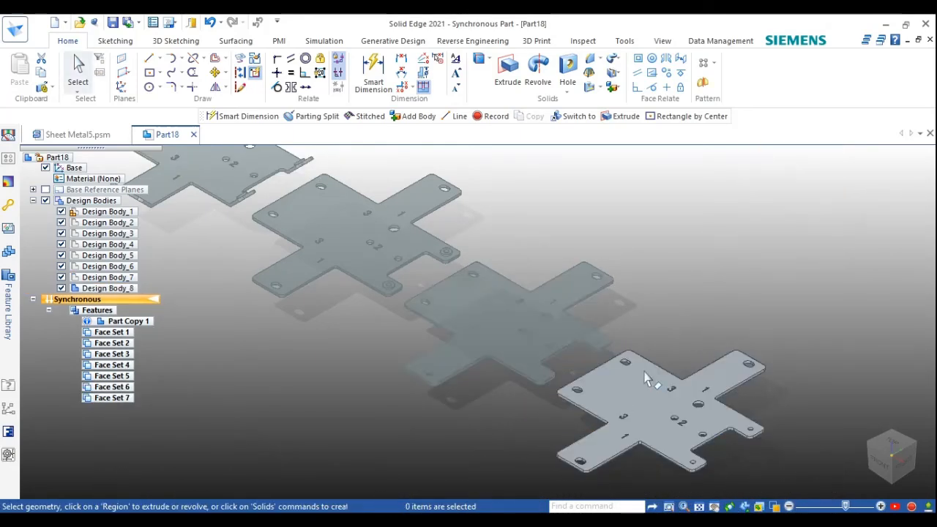
Remove the slotted hole from the eighth body's +Y flange marked 1
scroll(644, 381, "down", 5)
scroll(645, 381, "up", 8)
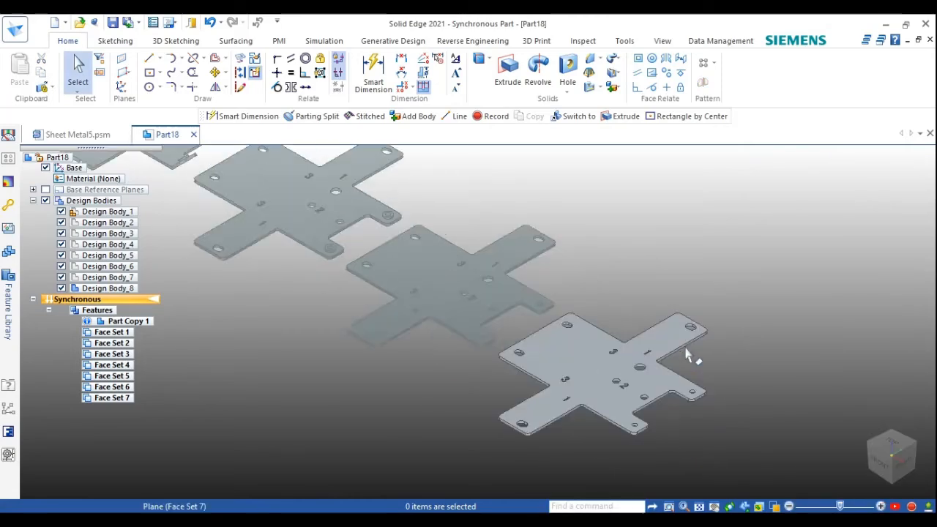
scroll(701, 330, "up", 3)
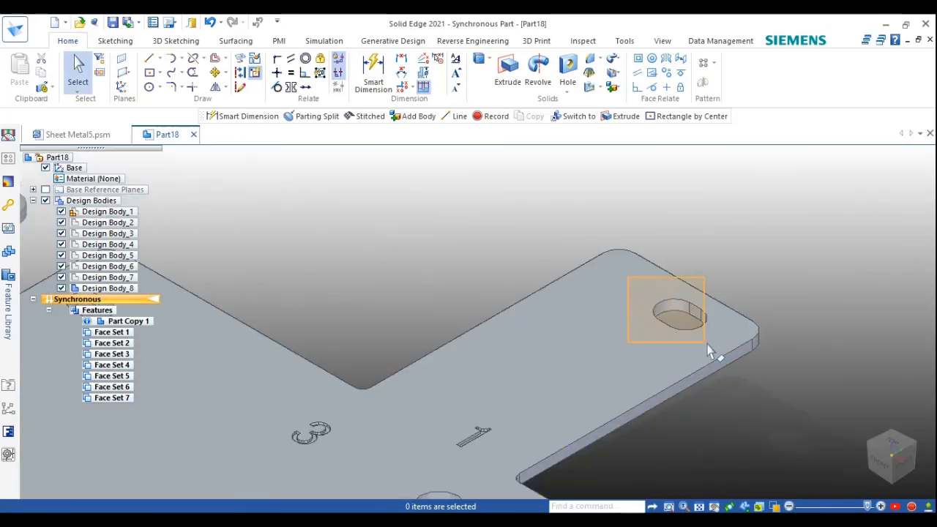
left_click(709, 345)
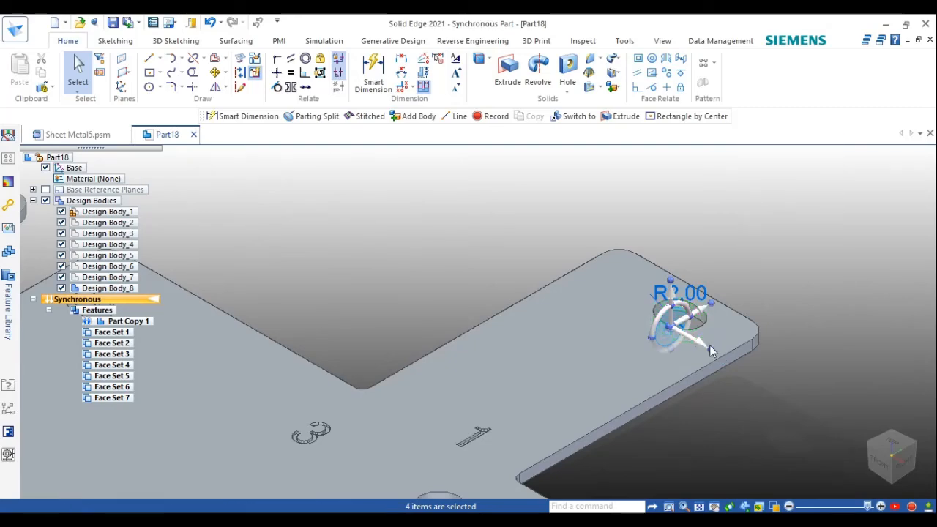
scroll(659, 350, "down", 6)
Remove the two slotted holes from the wide -X end of the eighth body
scroll(490, 311, "up", 4)
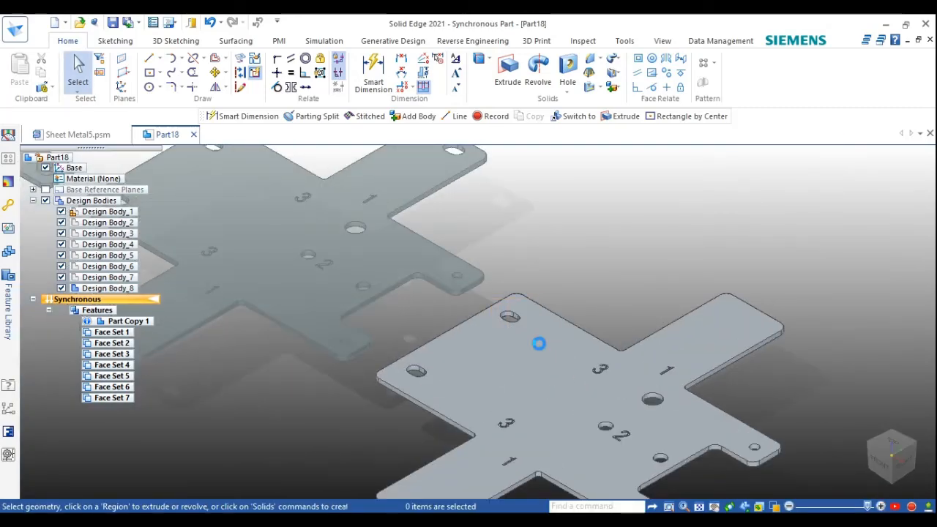
left_click(508, 315)
scroll(395, 388, "up", 5)
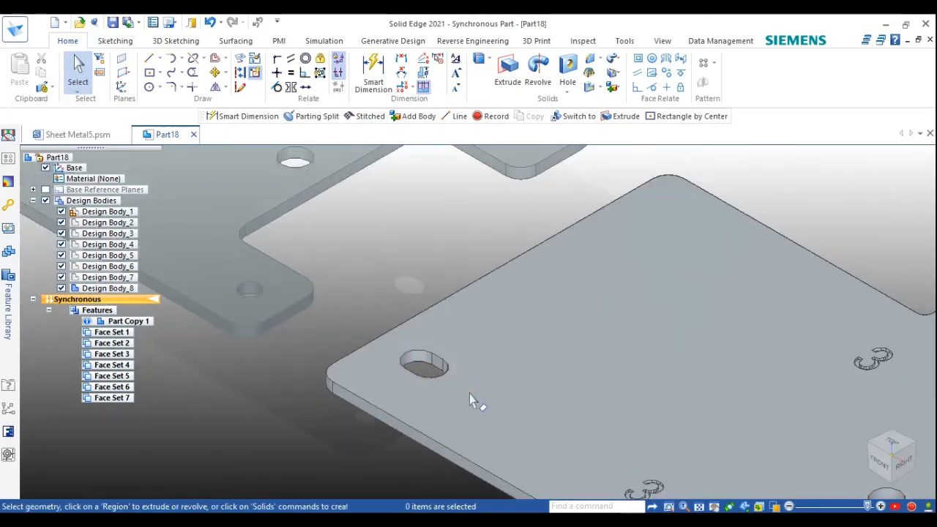
key("Delete")
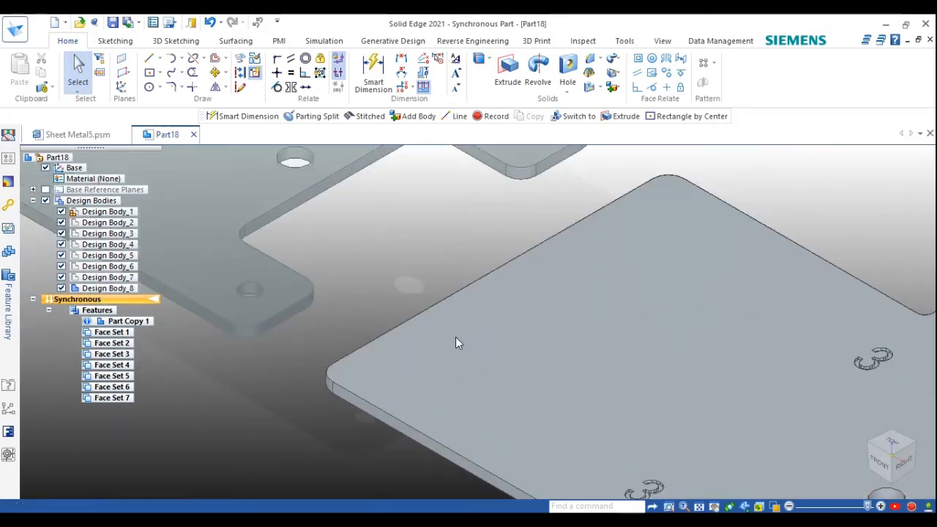
Select all wall faces of the slotted hole on the eighth body's -Y flange and remove the slot
scroll(456, 343, "down", 5)
scroll(450, 473, "up", 5)
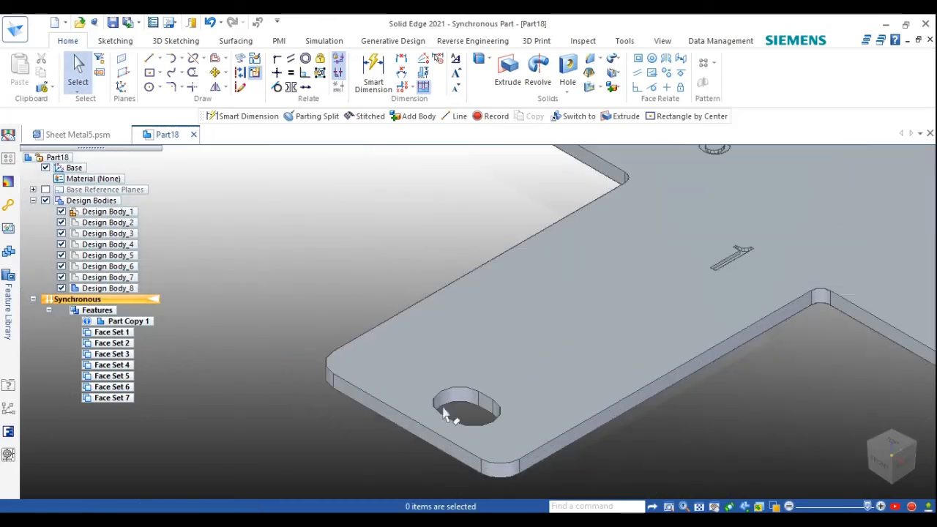
left_click(516, 435)
scroll(510, 421, "up", 3)
scroll(509, 417, "down", 2)
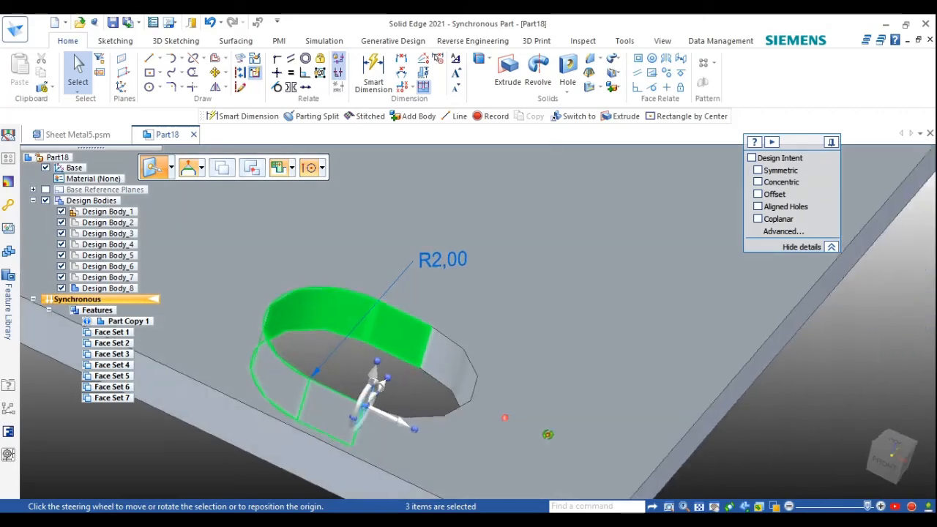
left_click(452, 385, "ctrl")
scroll(461, 380, "down", 2)
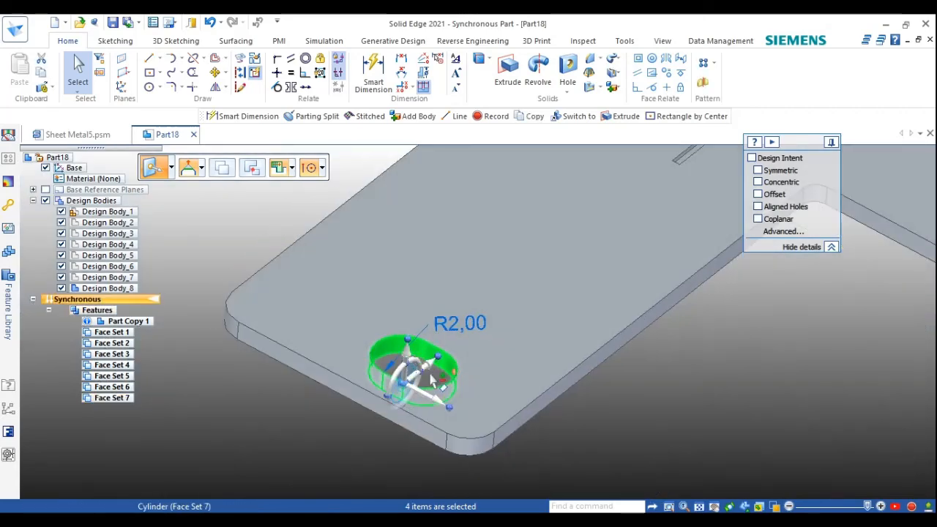
key("Escape")
scroll(468, 385, "down", 5)
scroll(659, 377, "up", 2)
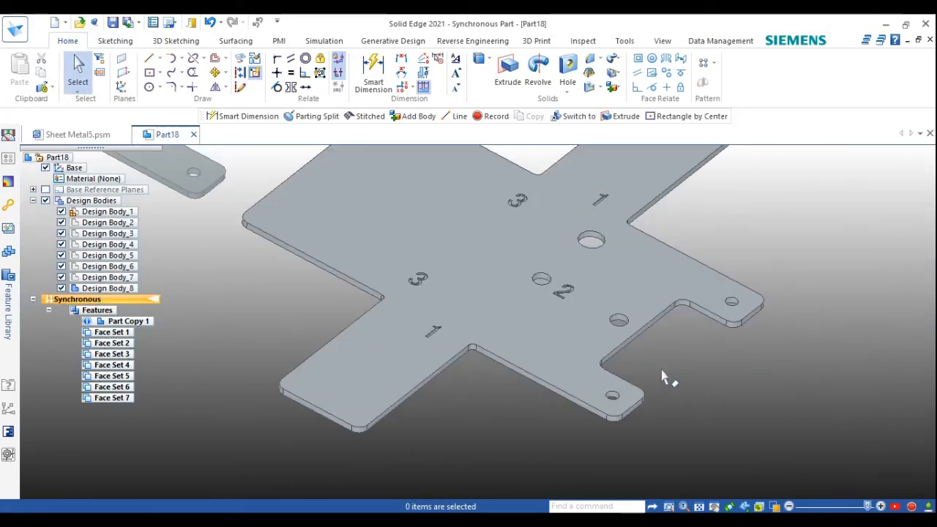
Copy the eighth body, without slots, 95 mm along the X axis
scroll(703, 399, "down", 5)
scroll(651, 385, "up", 3)
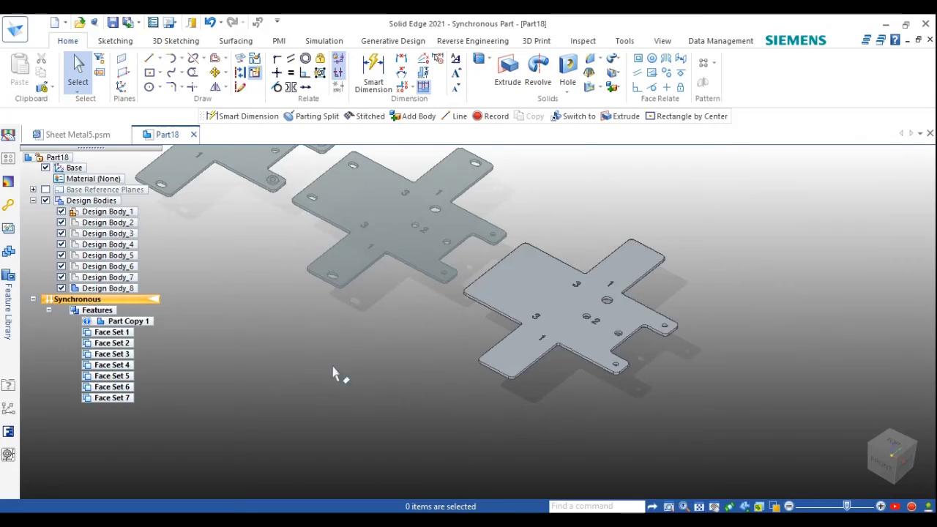
left_click(122, 290)
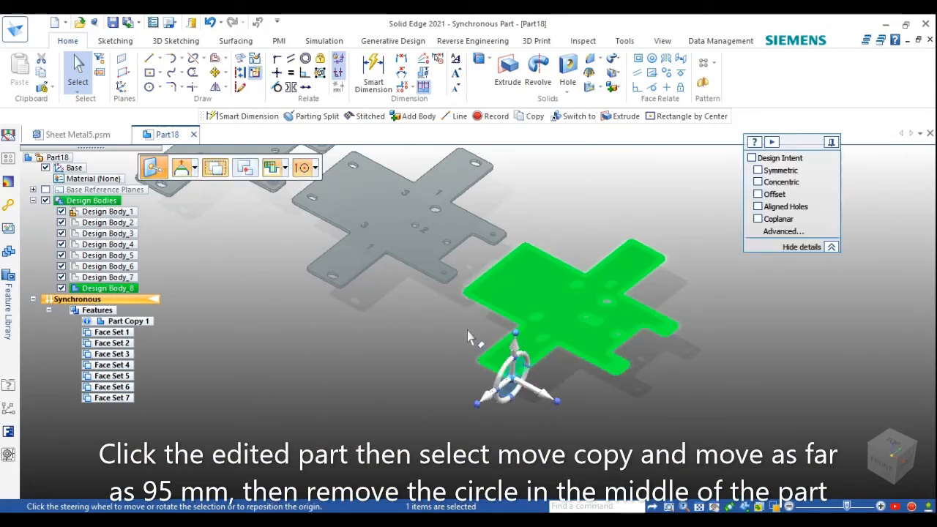
left_click(511, 377)
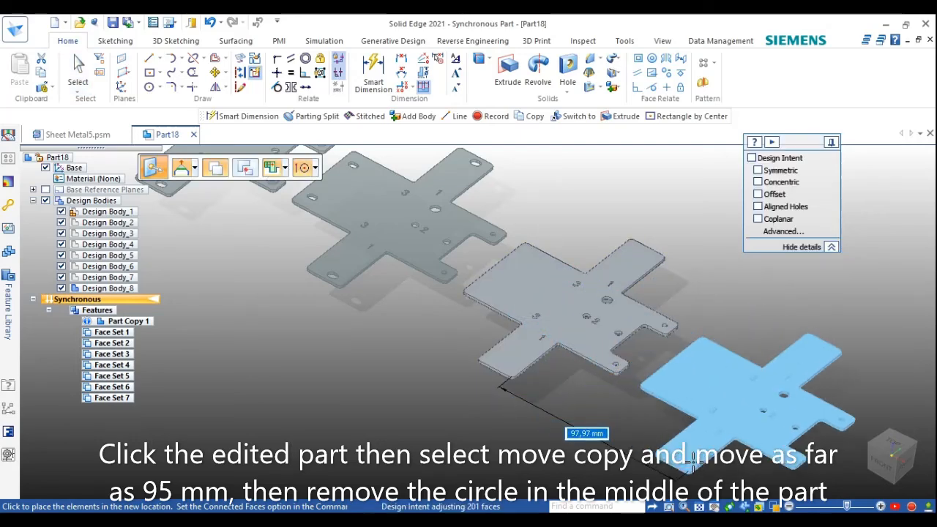
type("95")
key("Return")
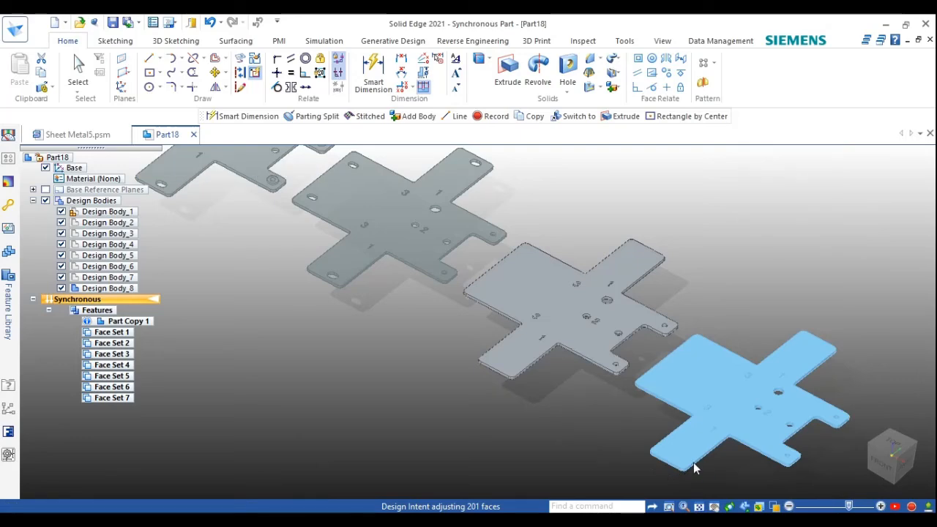
Remove the small round holes from the two narrow tabs on the ninth body's +X side
scroll(746, 449, "down", 5)
scroll(783, 464, "up", 5)
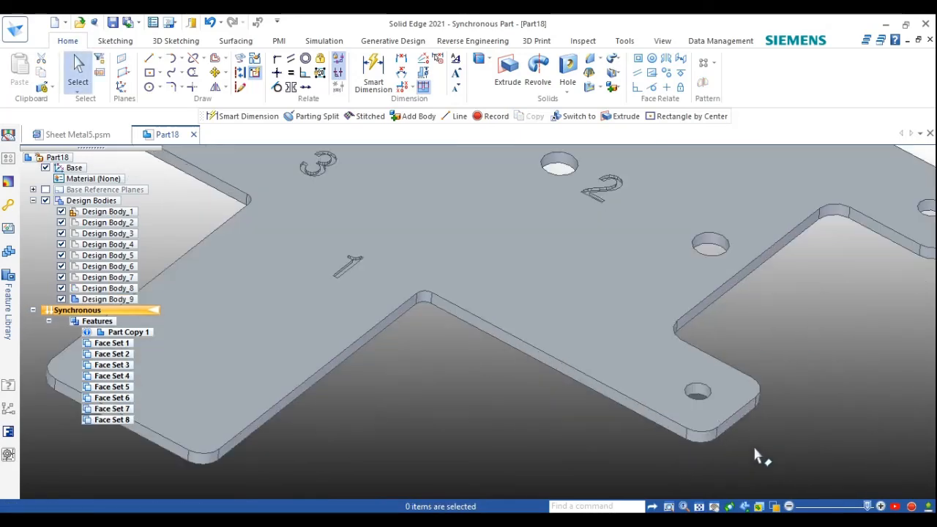
left_click(719, 413)
scroll(720, 413, "down", 4)
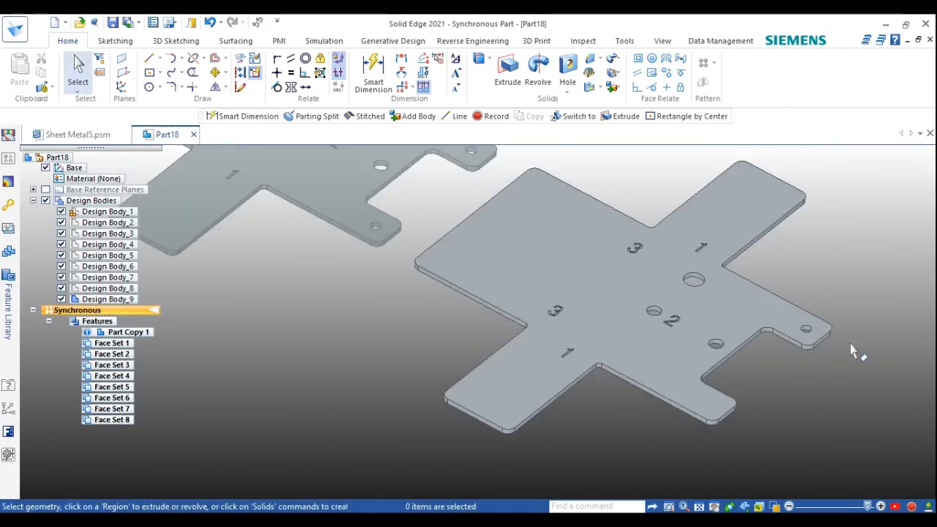
scroll(776, 325, "up", 5)
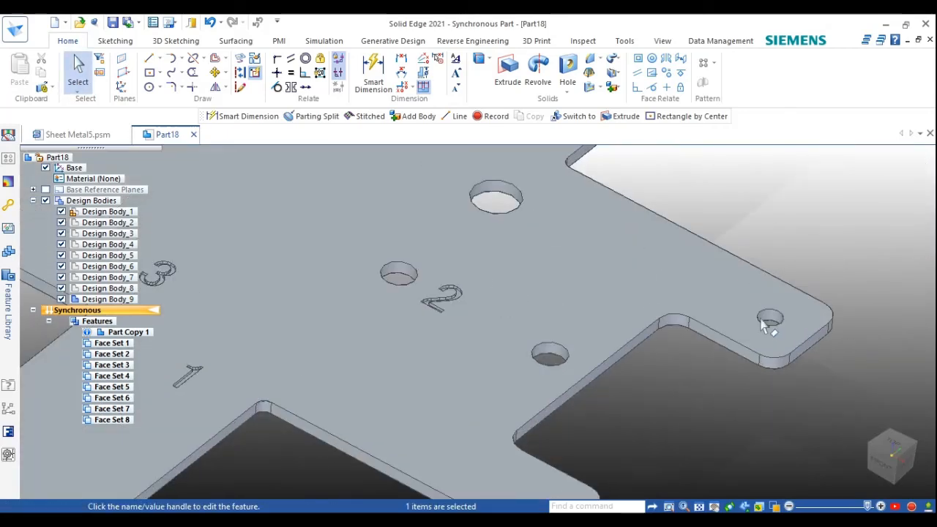
Remove the three round holes around the engraved 2 in the middle of the ninth body
left_click(546, 350)
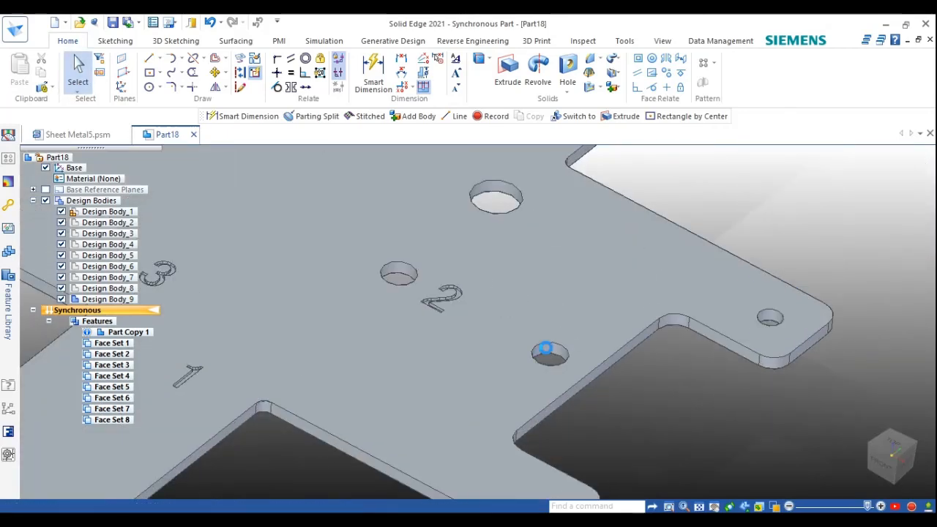
left_click(551, 355)
key("Escape")
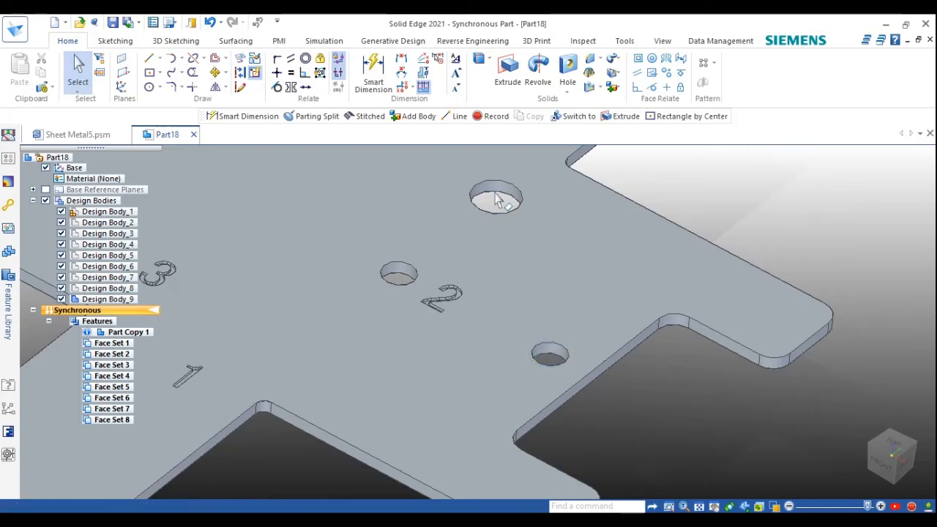
left_click(499, 190)
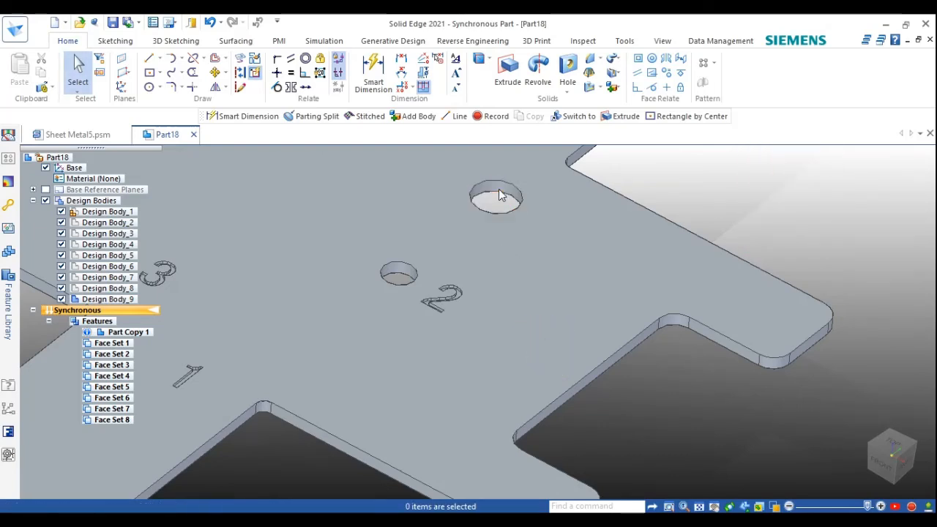
left_click(399, 275)
left_click(399, 275)
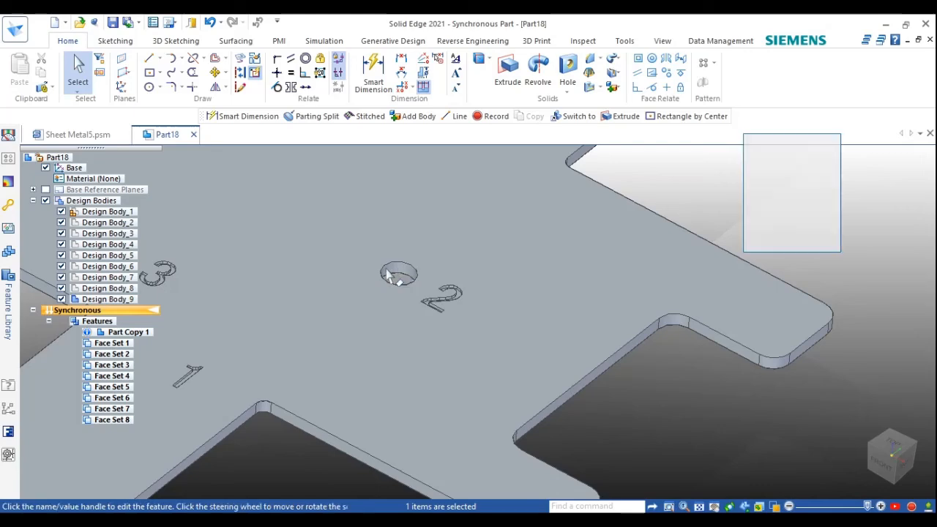
key("Escape")
Copy the ninth body, without holes, 95 mm along the X axis
scroll(314, 307, "down", 6)
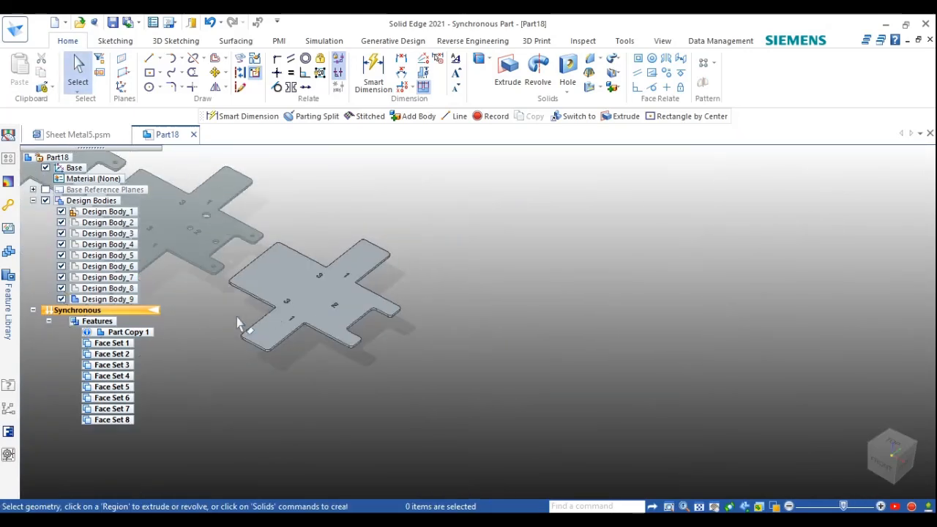
left_click(117, 300)
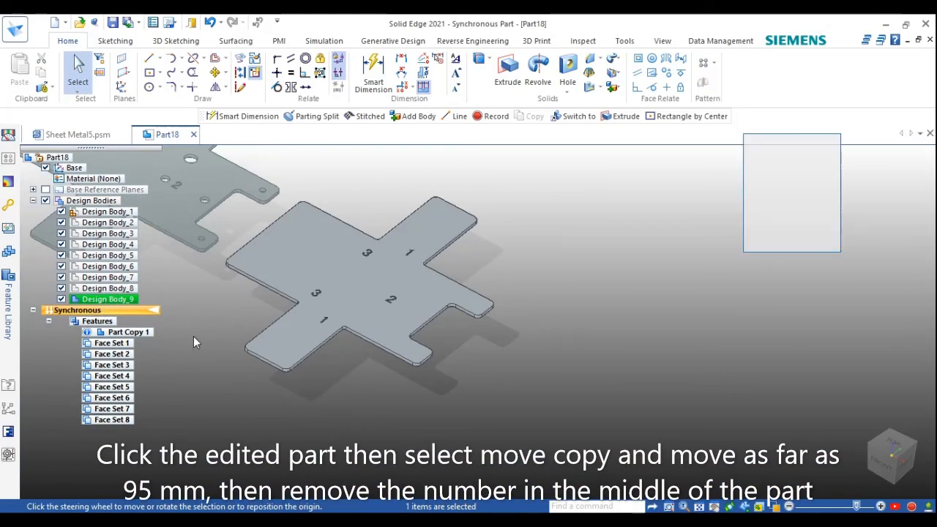
scroll(197, 350, "down", 3)
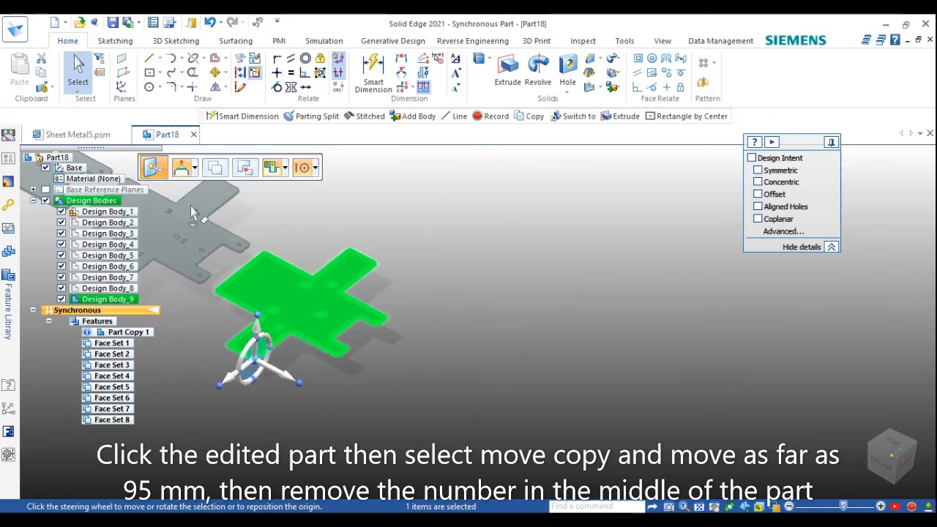
left_click(280, 376)
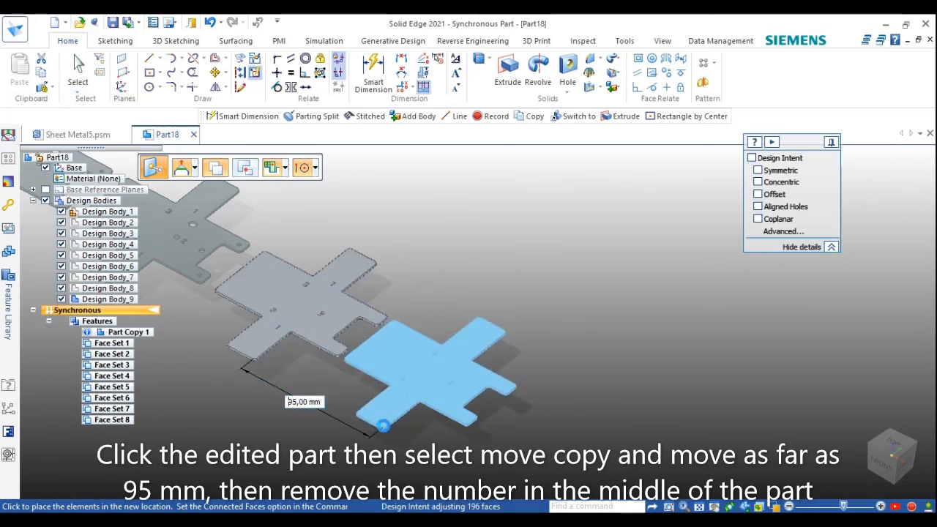
key("Return")
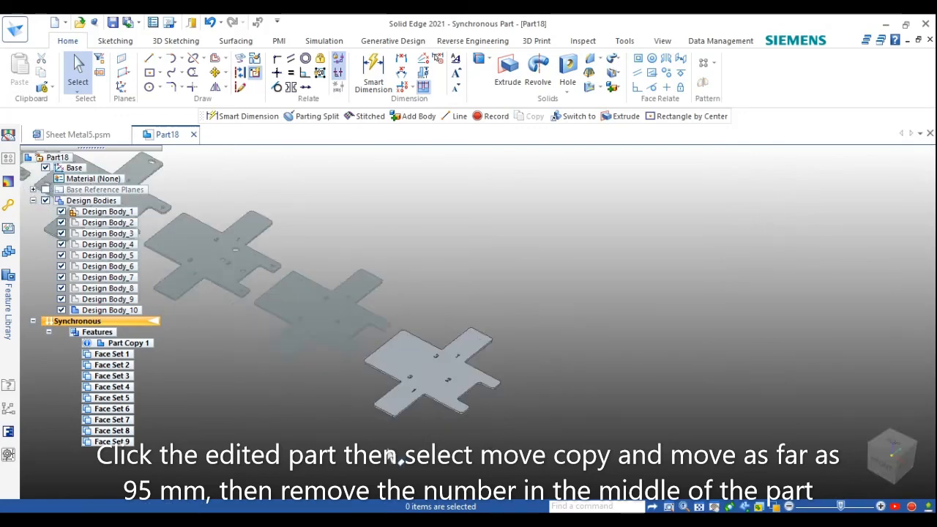
Remove the two engraved numbers beside the flat flange on the tenth body's -Y side
scroll(405, 363, "up", 5)
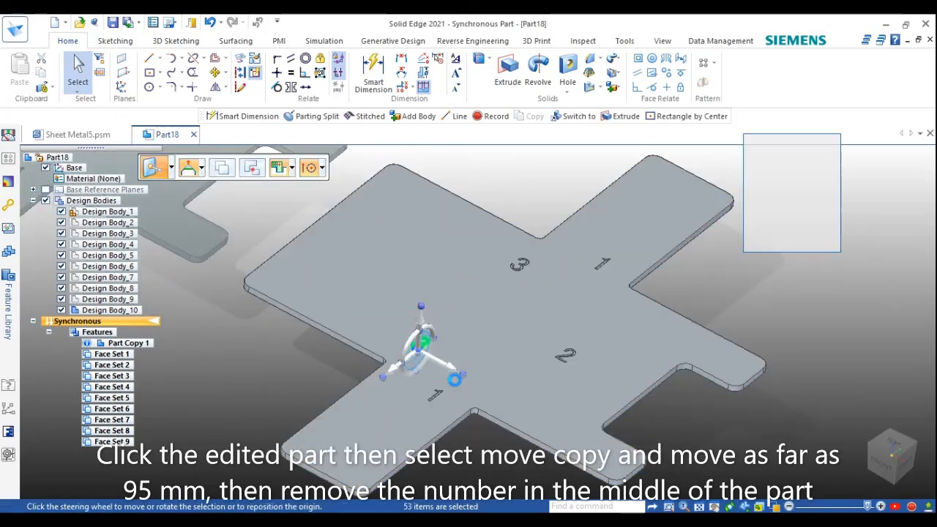
key("Delete")
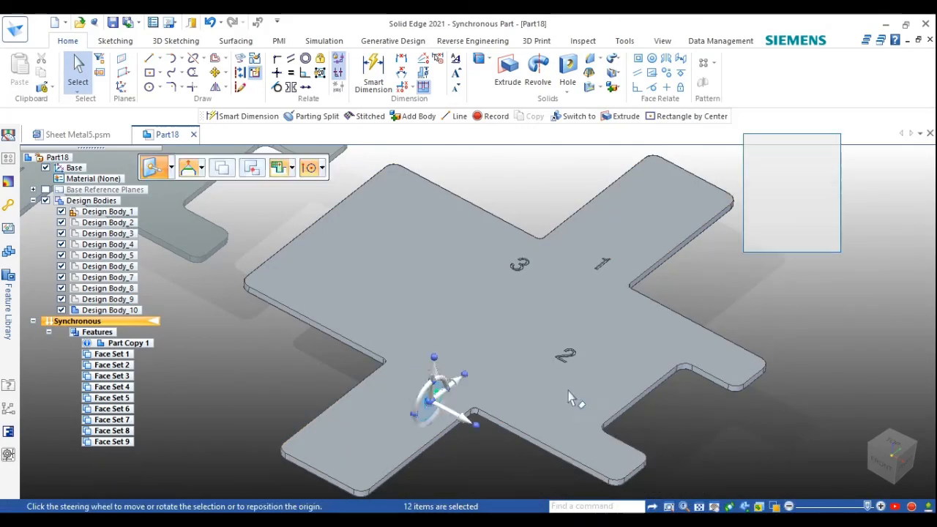
key("Delete")
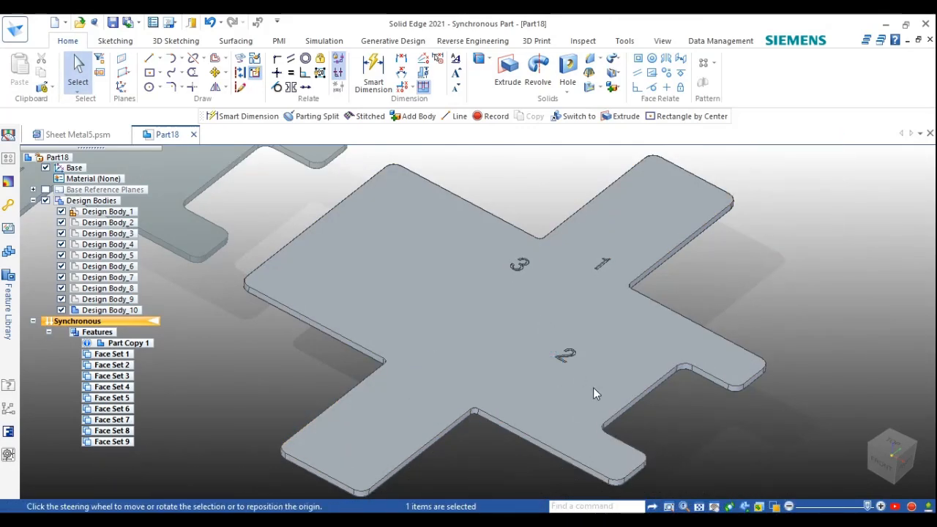
Remove the engraved 2 from the middle of the tenth body's top face
left_click(593, 388)
key("Escape")
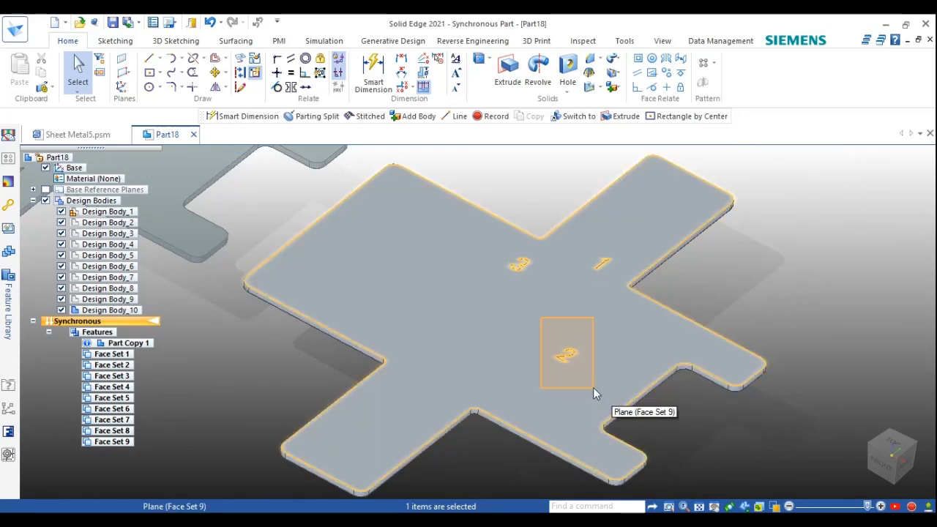
left_click(718, 291)
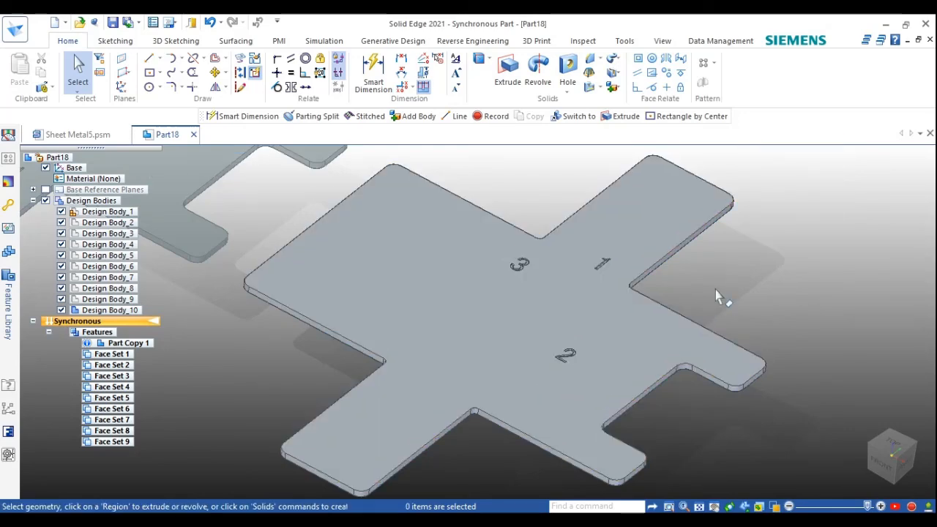
left_click(551, 356)
key("Delete")
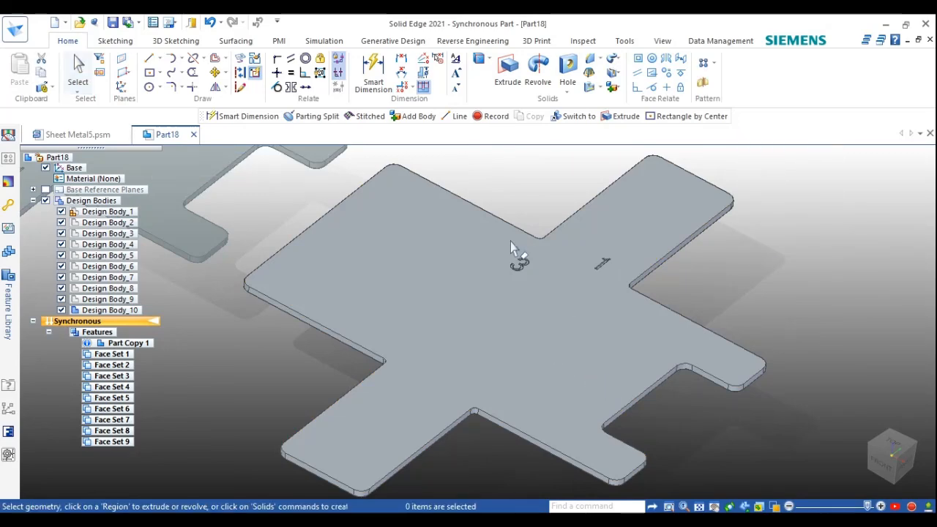
Remove the engraved 3 and 1 beside the flat flange on the tenth body's +Y side
scroll(506, 260, "up", 4)
left_click_drag(558, 332, 560, 331)
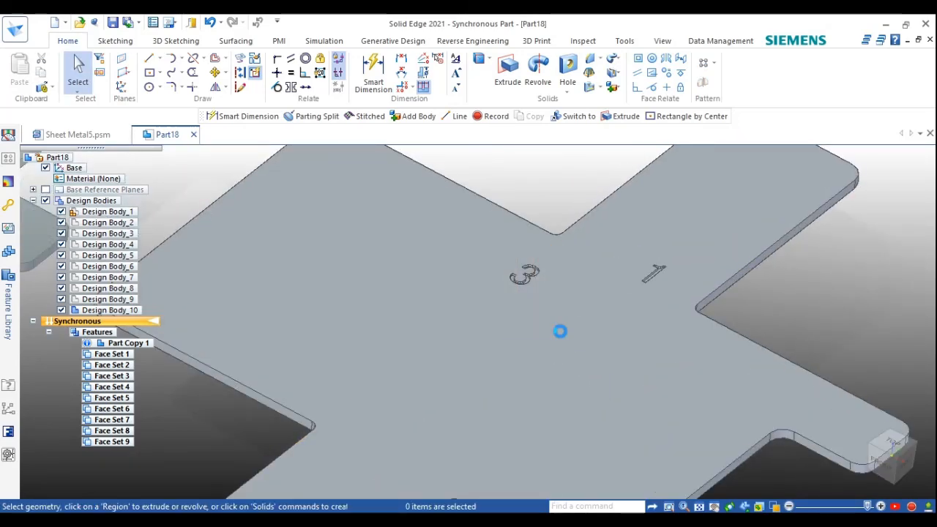
key("Delete")
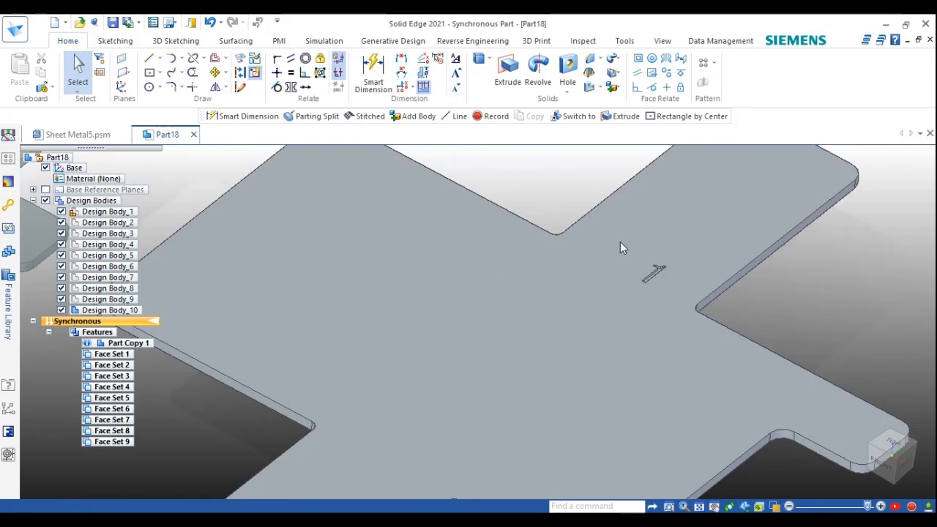
left_click_drag(616, 237, 674, 322)
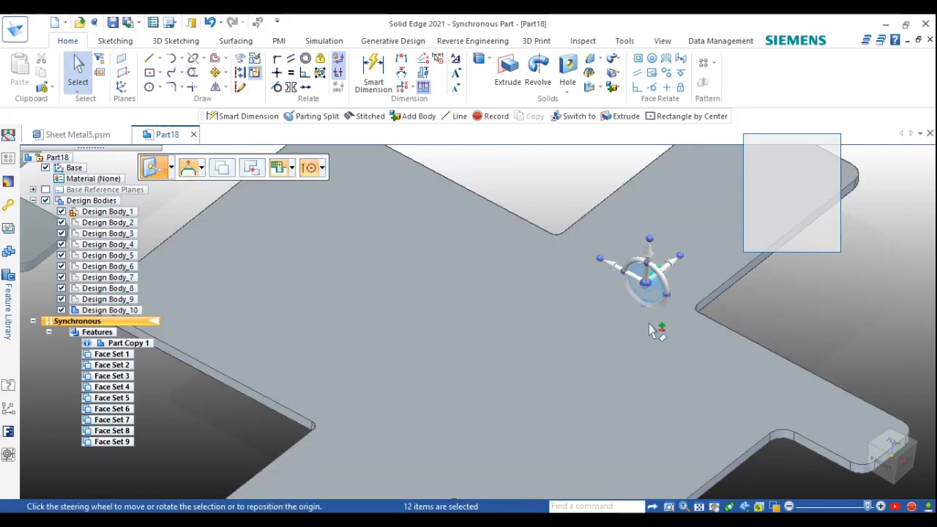
key("Delete")
scroll(509, 355, "down", 10)
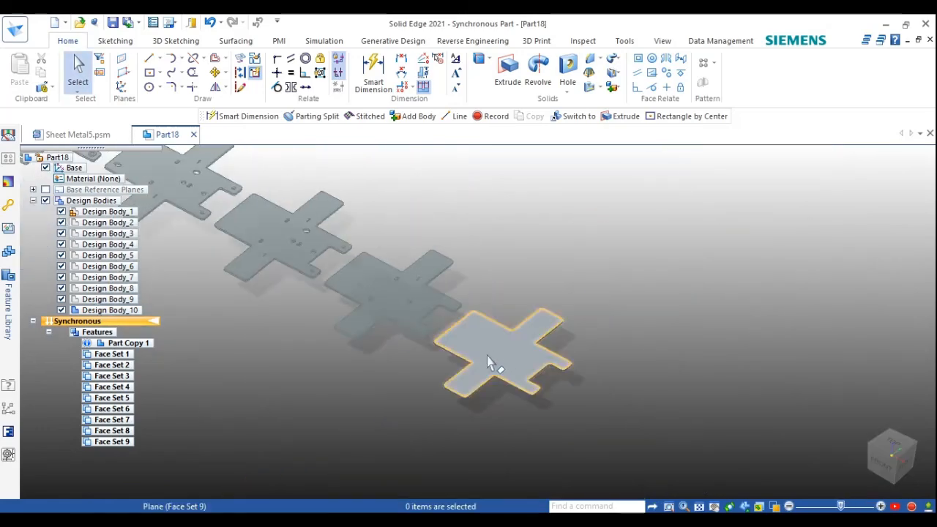
left_click(701, 507)
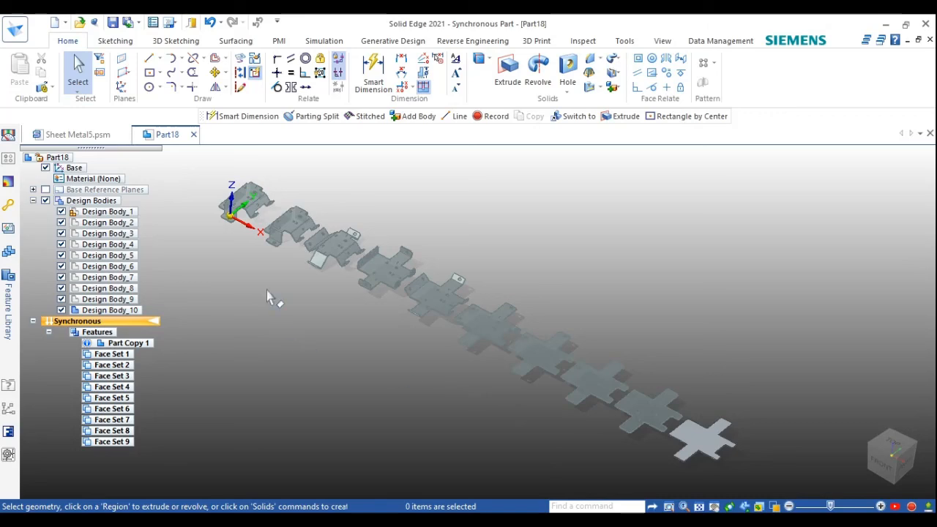